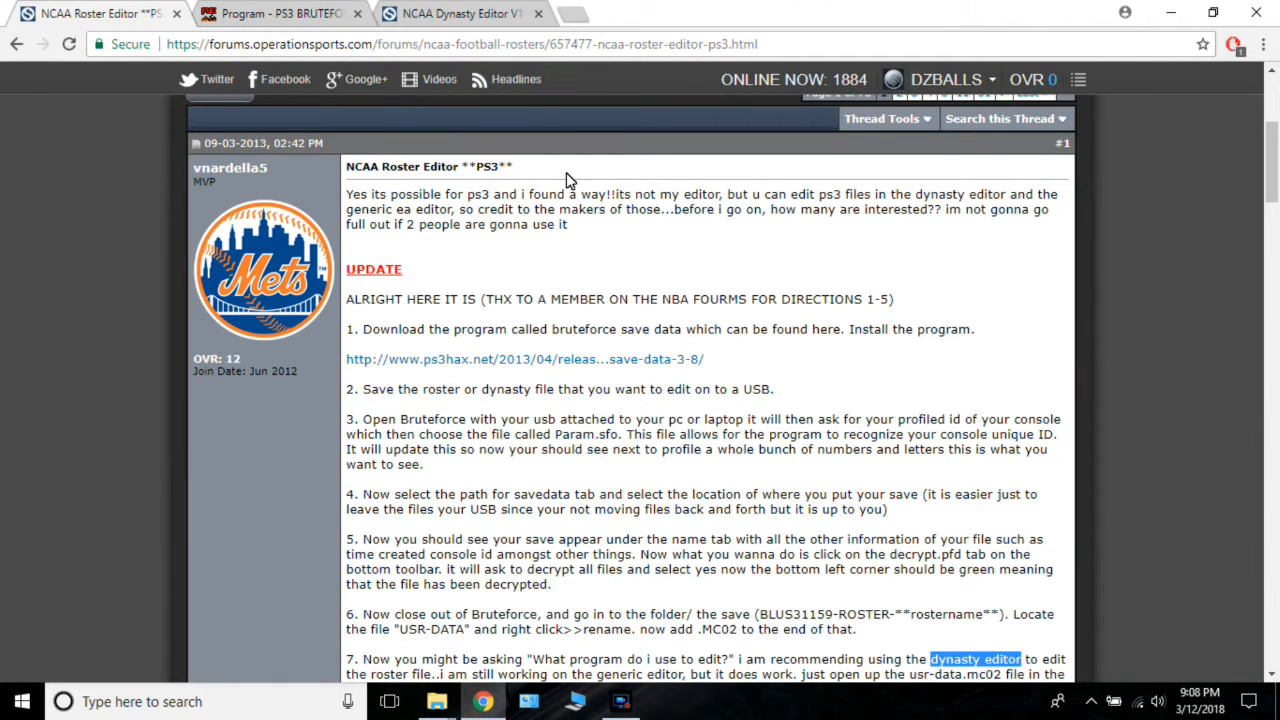
Review the web pages for the PS3 roster editing instructions, the Bruteforce Save Data download and the NCAA Dynasty Editor V1.
left_click(325, 16)
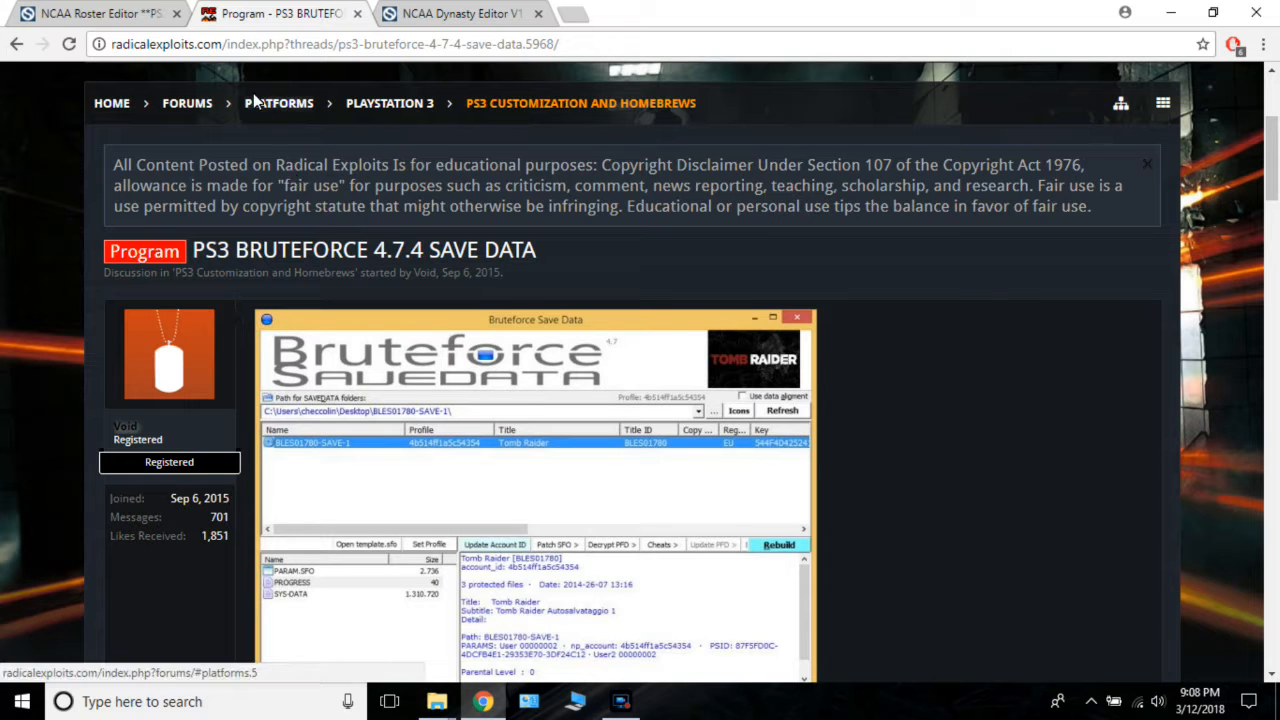
left_click(137, 16)
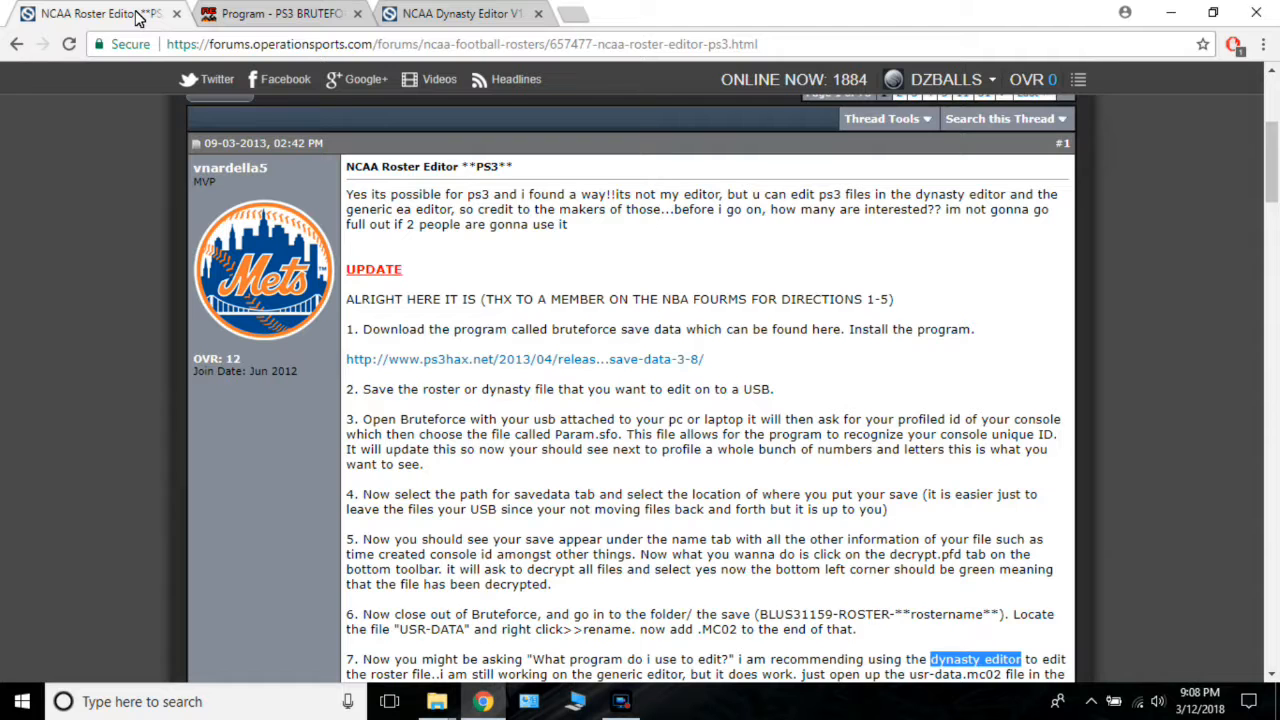
scroll(1277, 302, "down", 3)
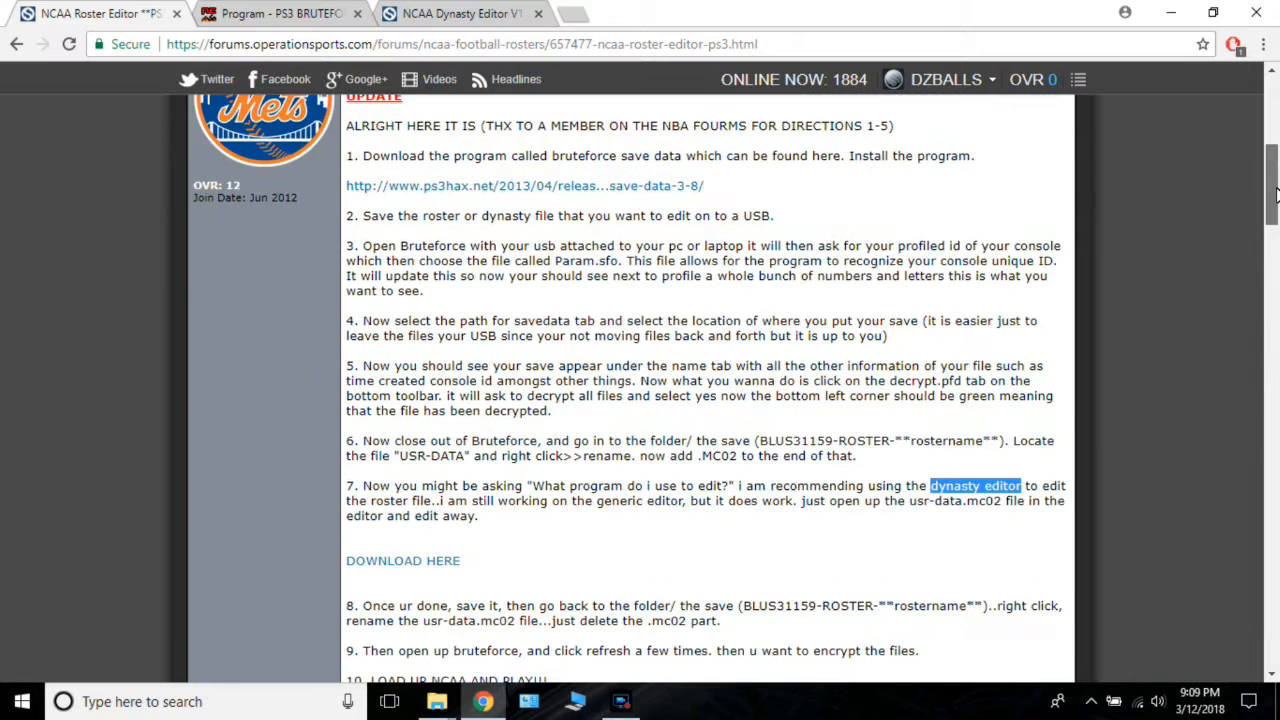
left_click(425, 17)
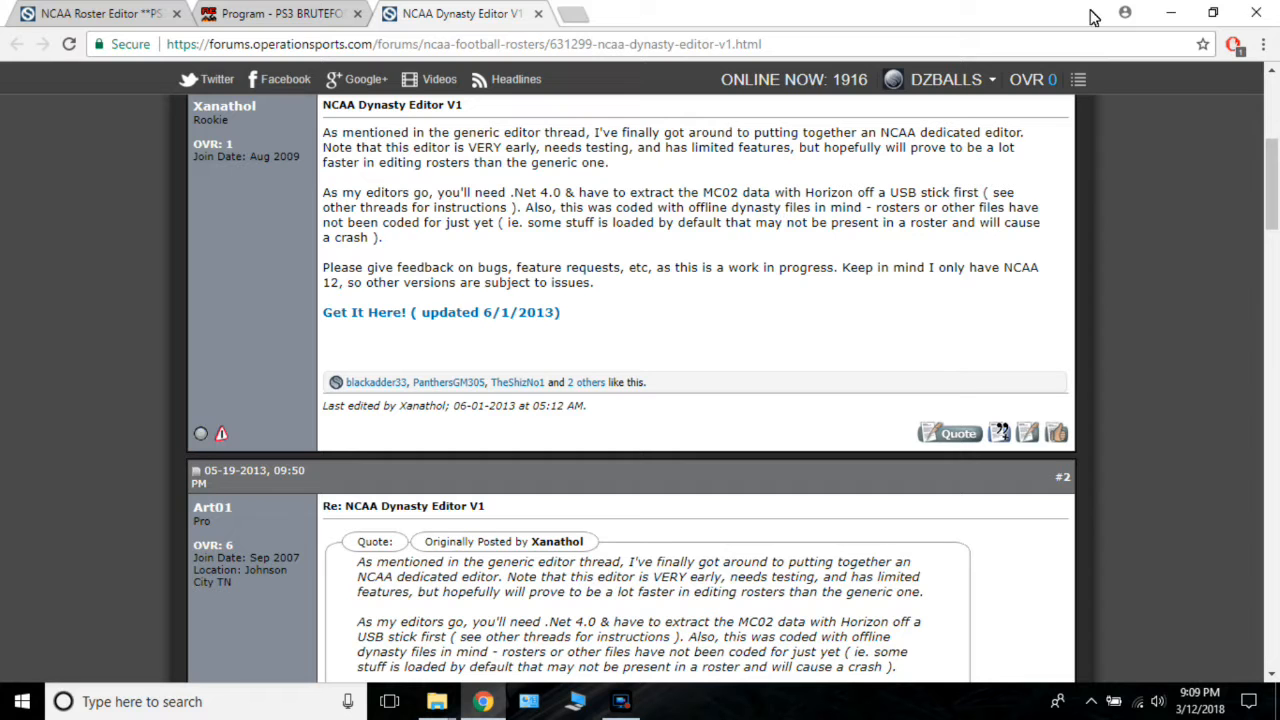
Clear the browser and USB drive windows off the desktop and launch Bruteforce Save Data.
left_click(1175, 13)
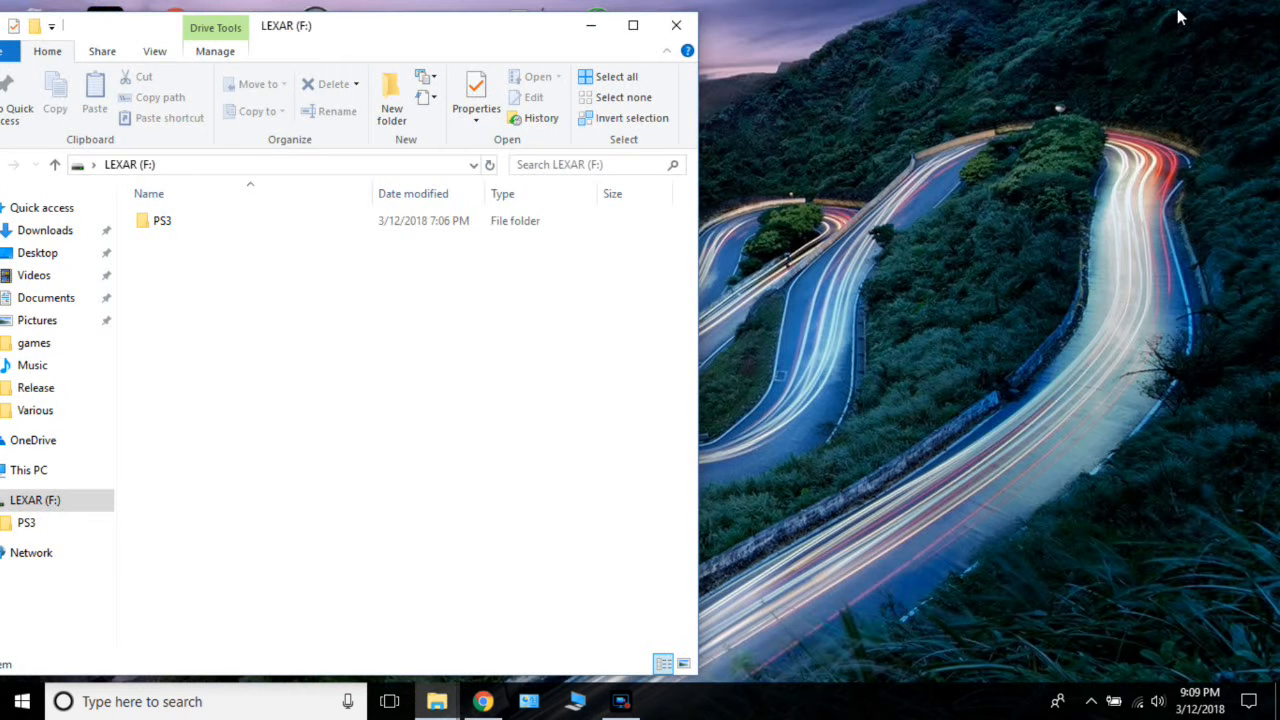
left_click(590, 34)
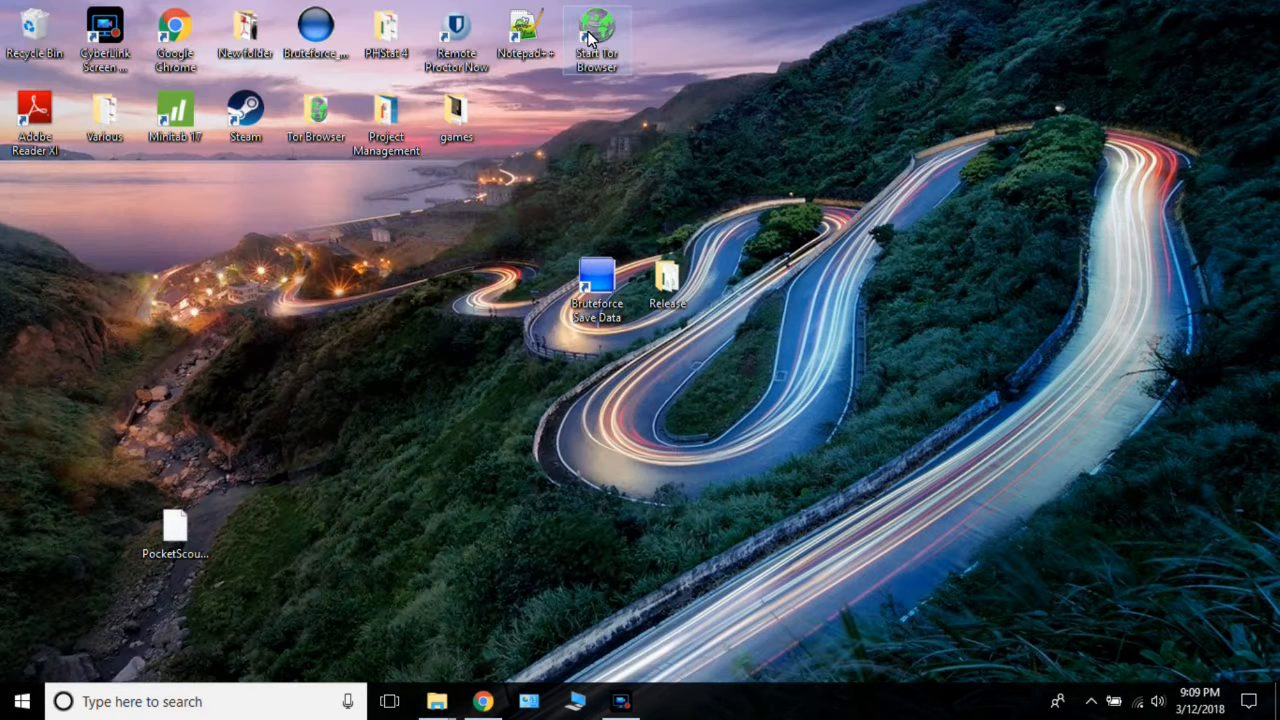
double_click(588, 287)
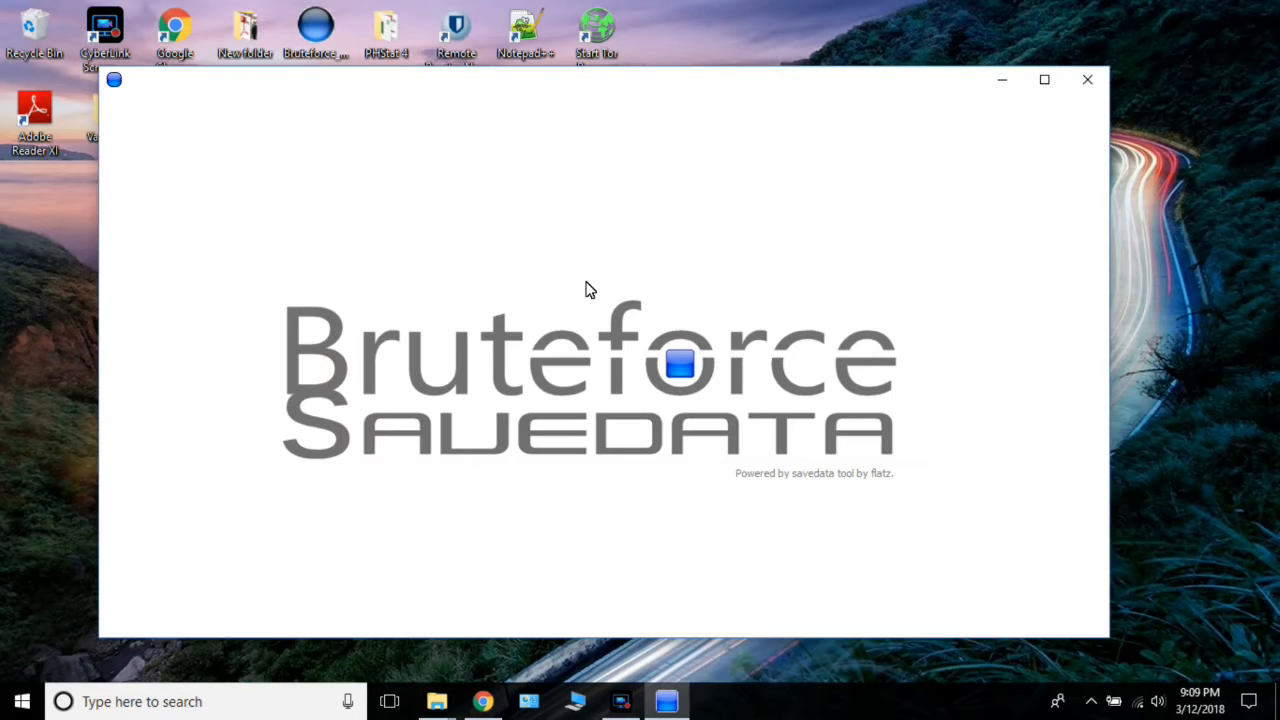
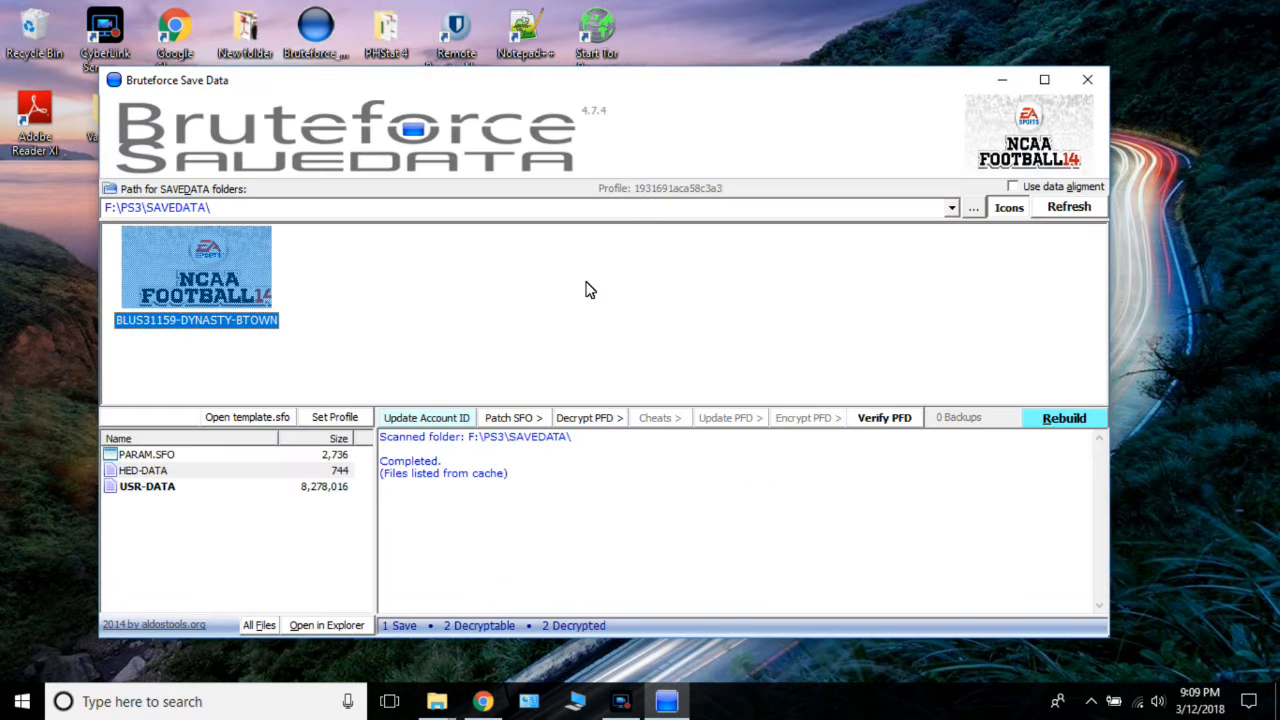
Decrypt only the USR-DATA file of the BLUS31159-DYNASTY-BTOWN save.
left_click(168, 494)
left_click(610, 420)
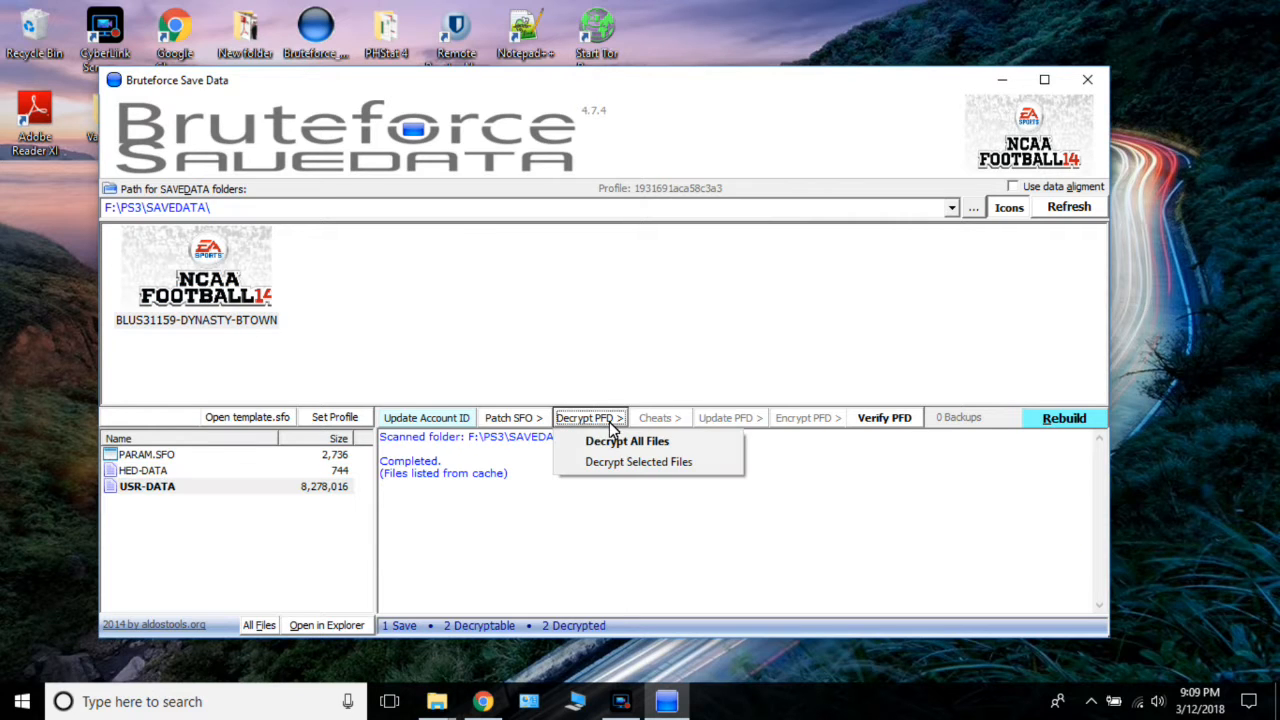
left_click(622, 463)
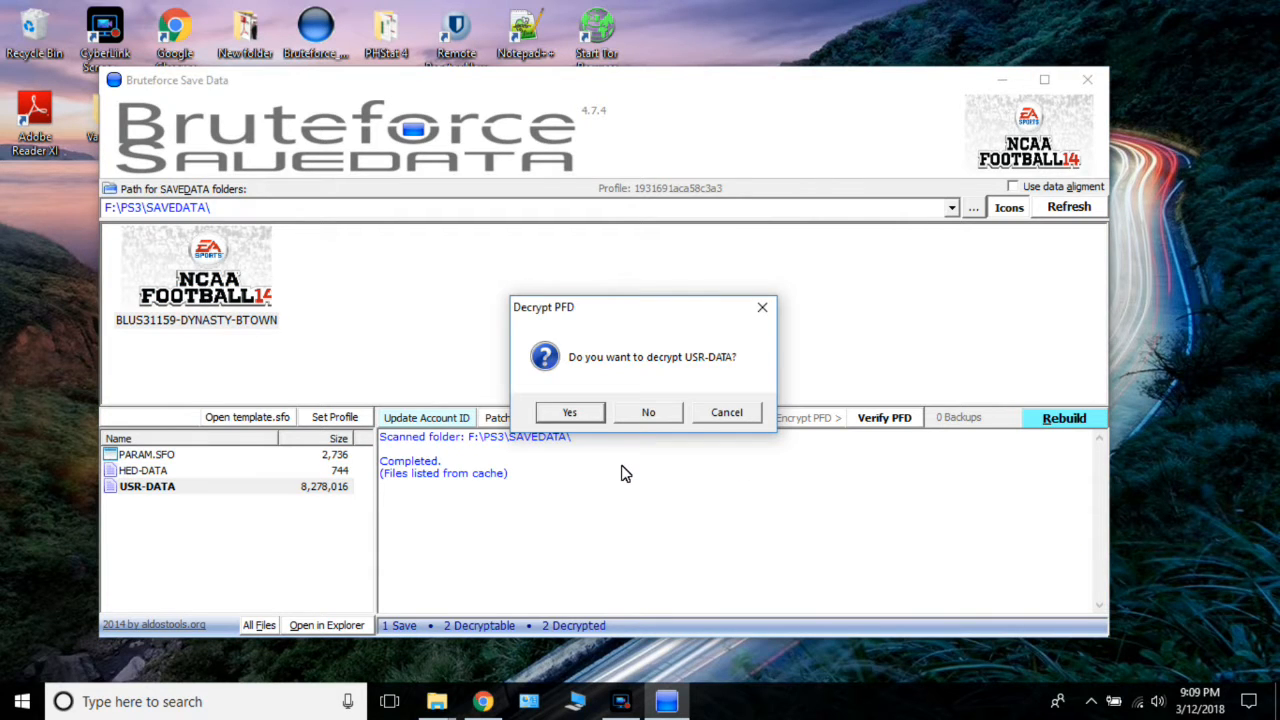
left_click(590, 416)
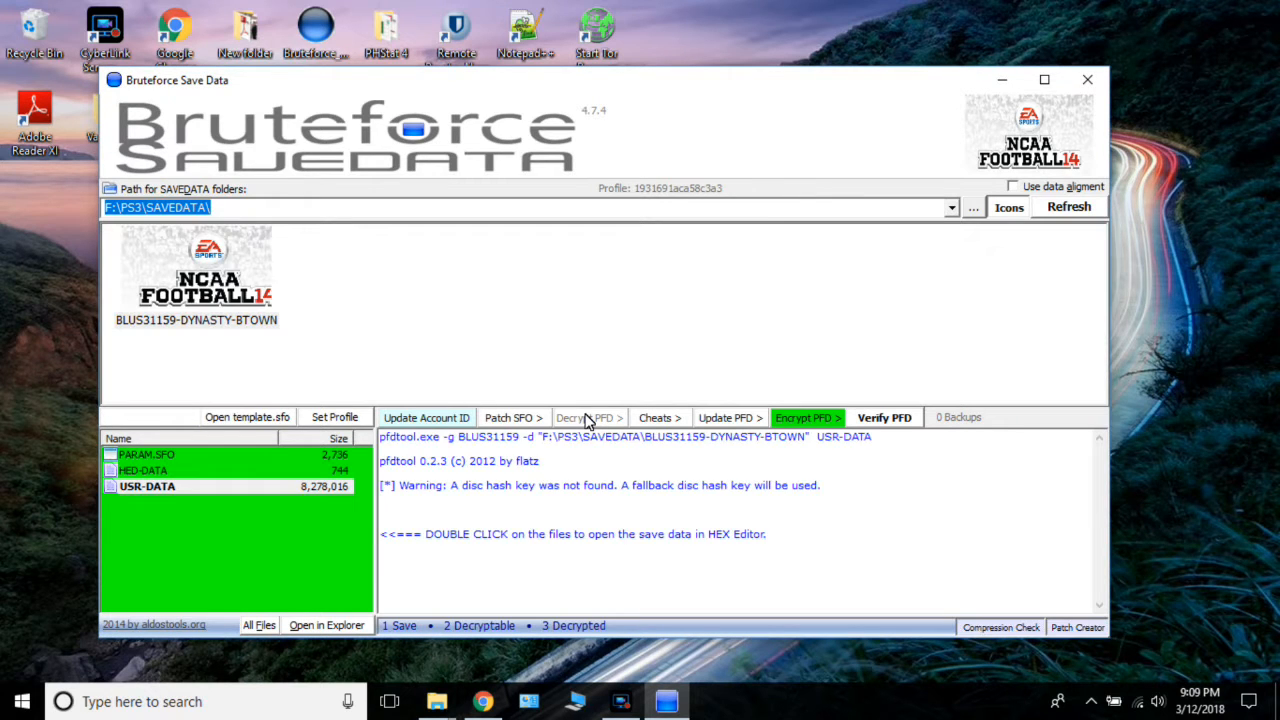
Open the decrypted USR-DATA file in Patch Creator and bring it up in the HxD hex editor.
right_click(298, 486)
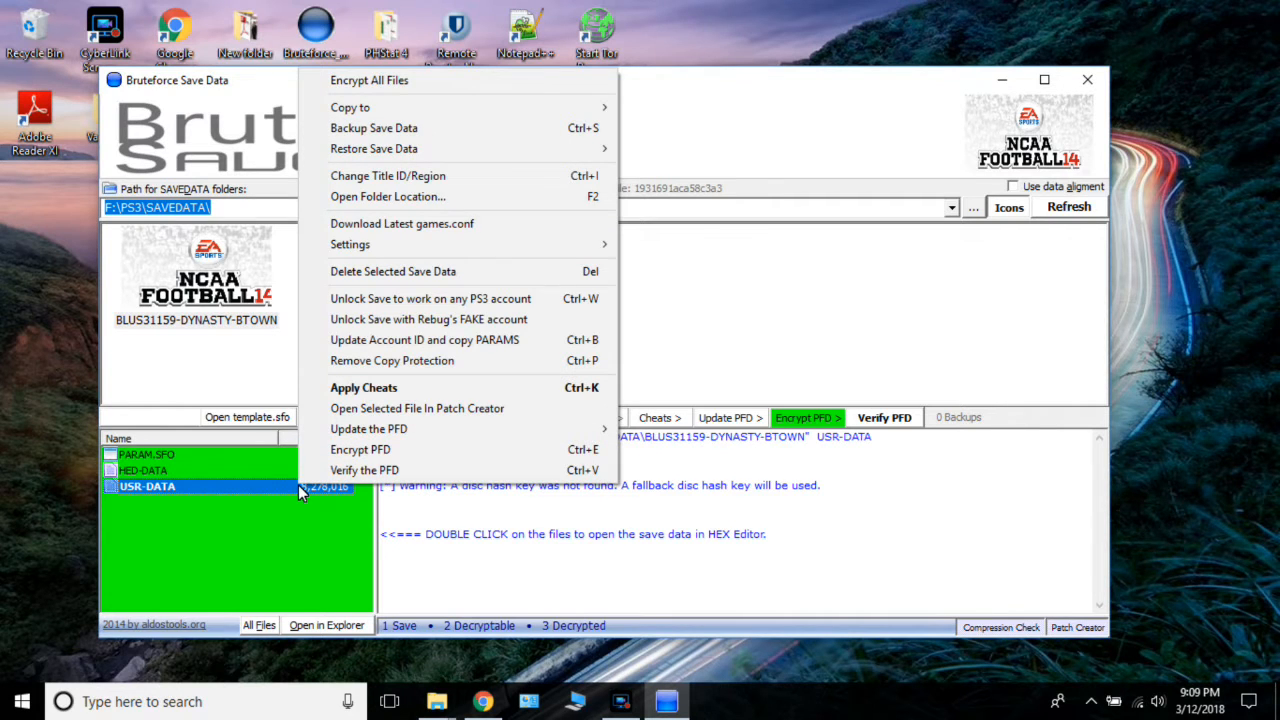
left_click(423, 410)
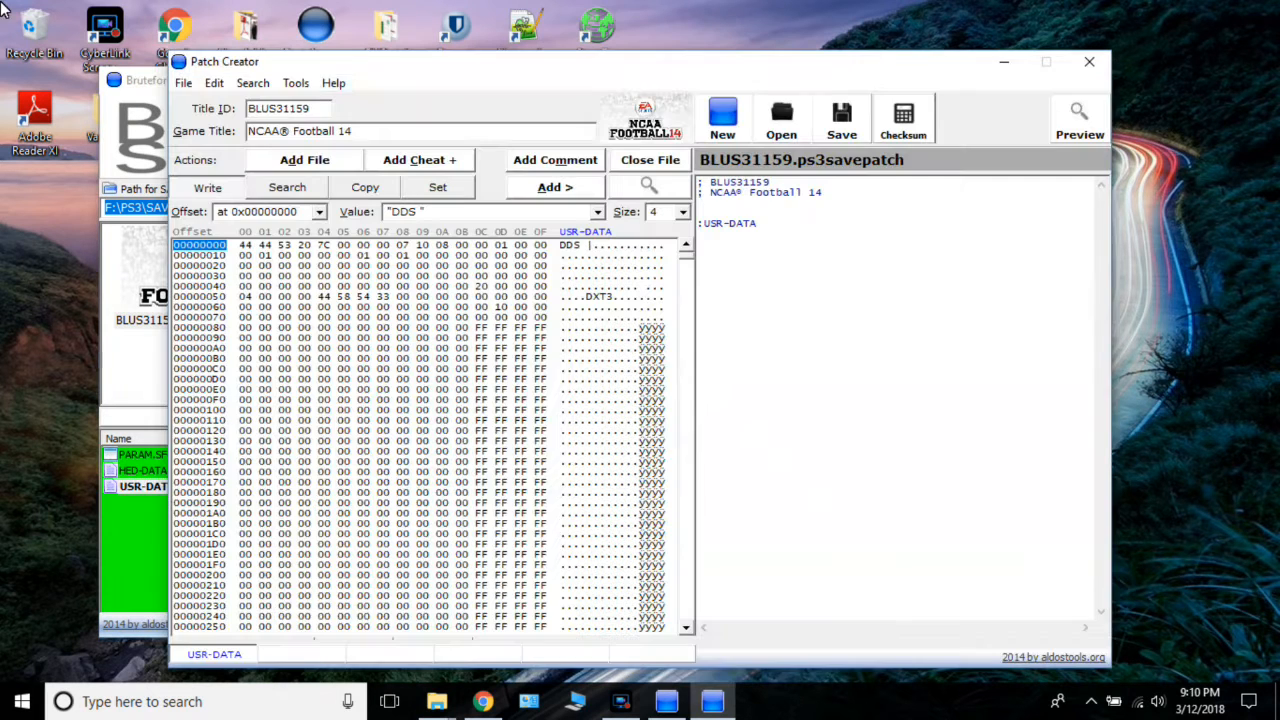
left_click(296, 83)
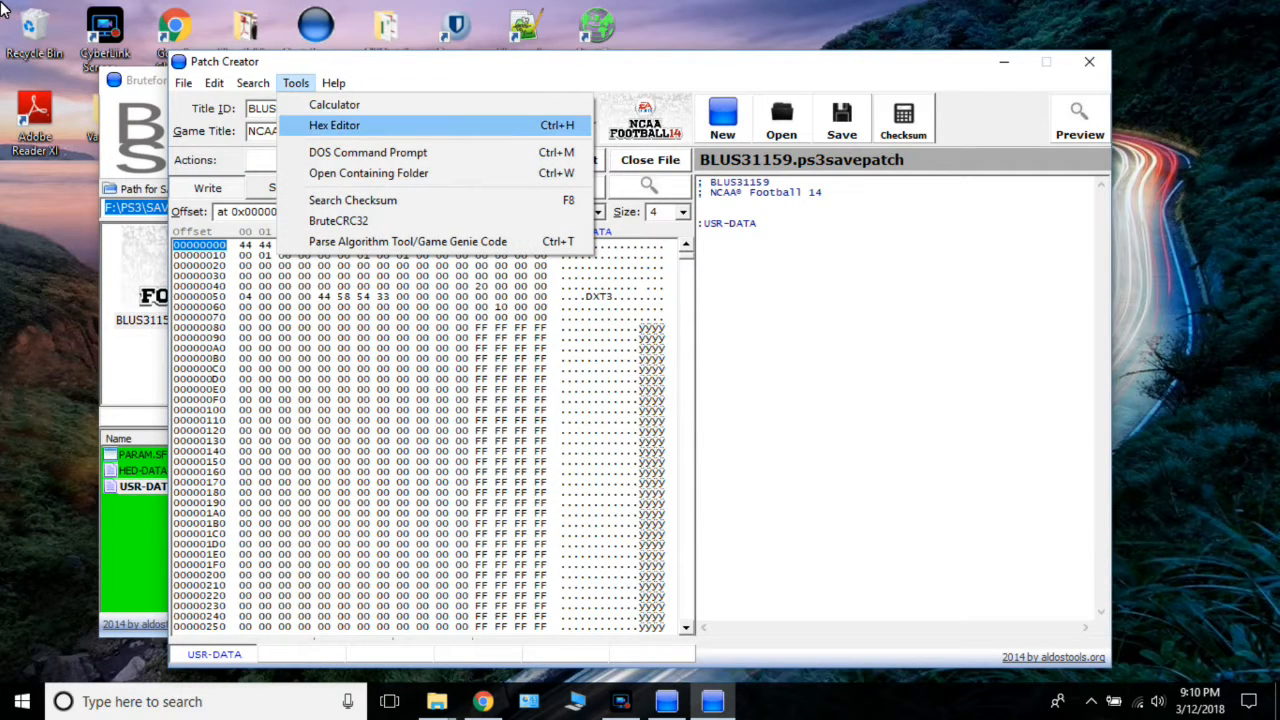
left_click(335, 125)
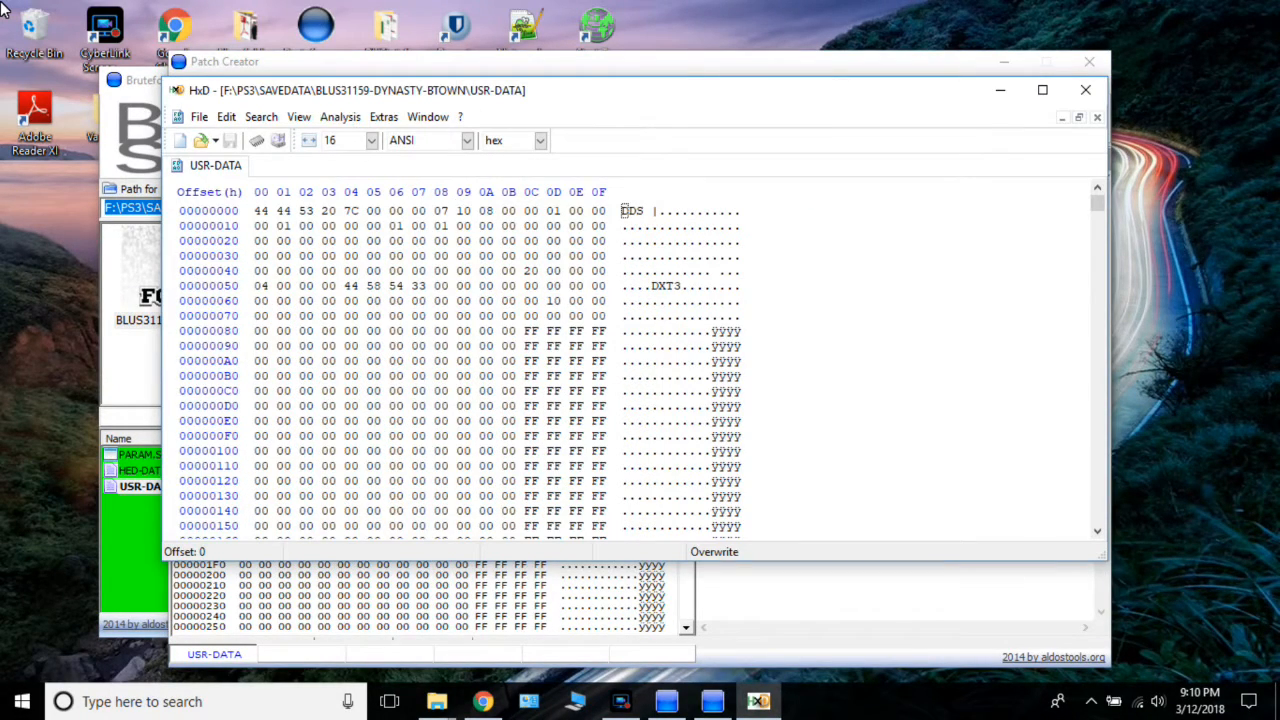
Look through the USR-DATA hex contents for the row where the DB header begins.
left_click_drag(1097, 203, 1097, 206)
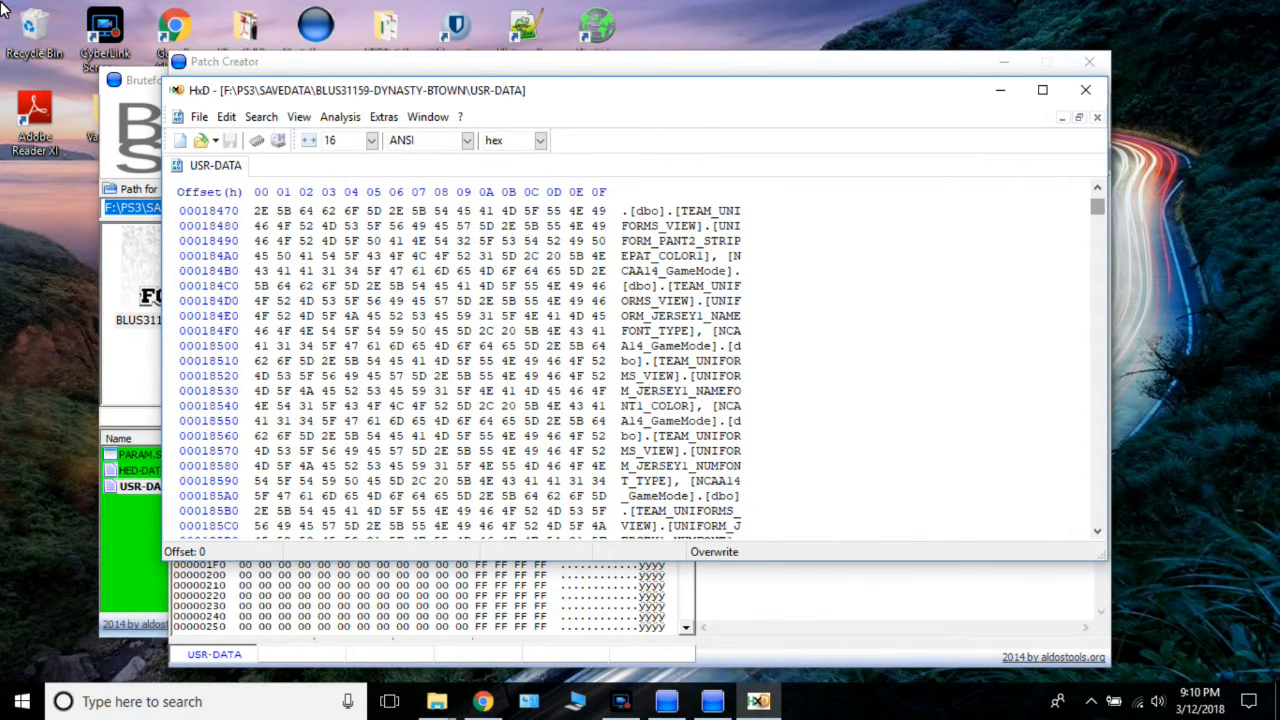
left_click_drag(1097, 206, 1097, 205)
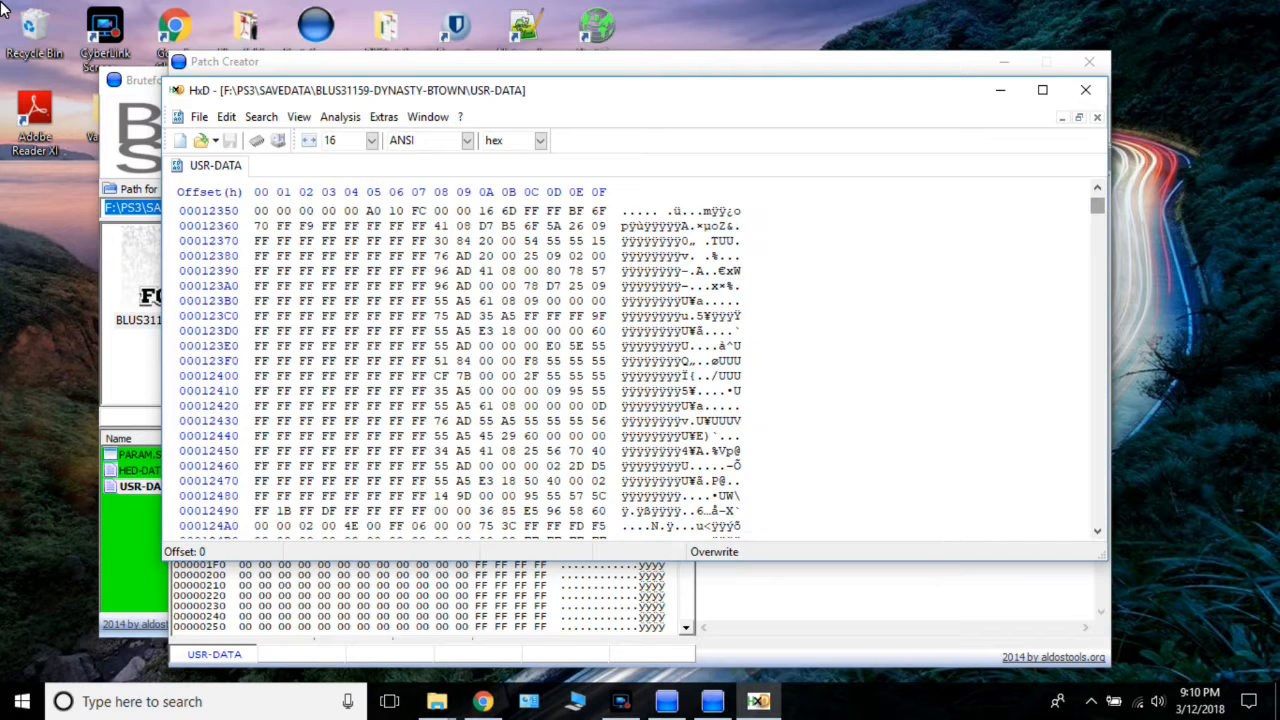
scroll(640, 365, "down", 15)
scroll(640, 365, "down", 20)
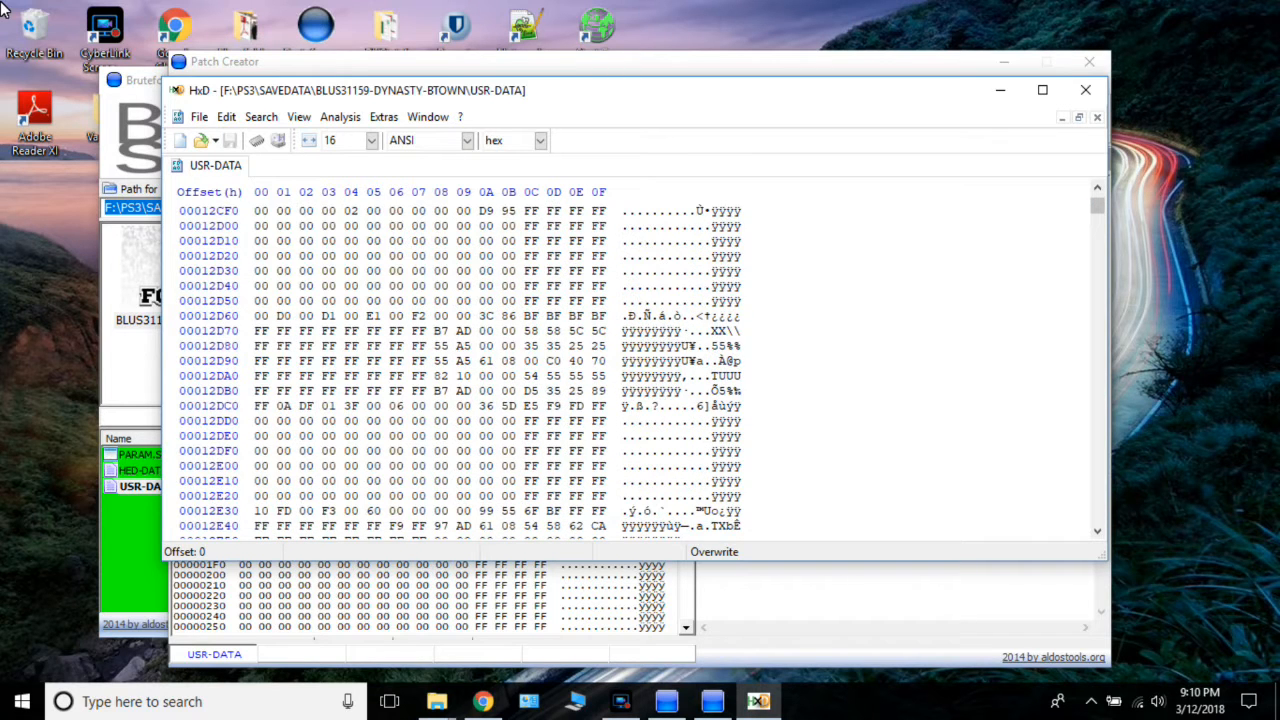
scroll(640, 365, "down", 20)
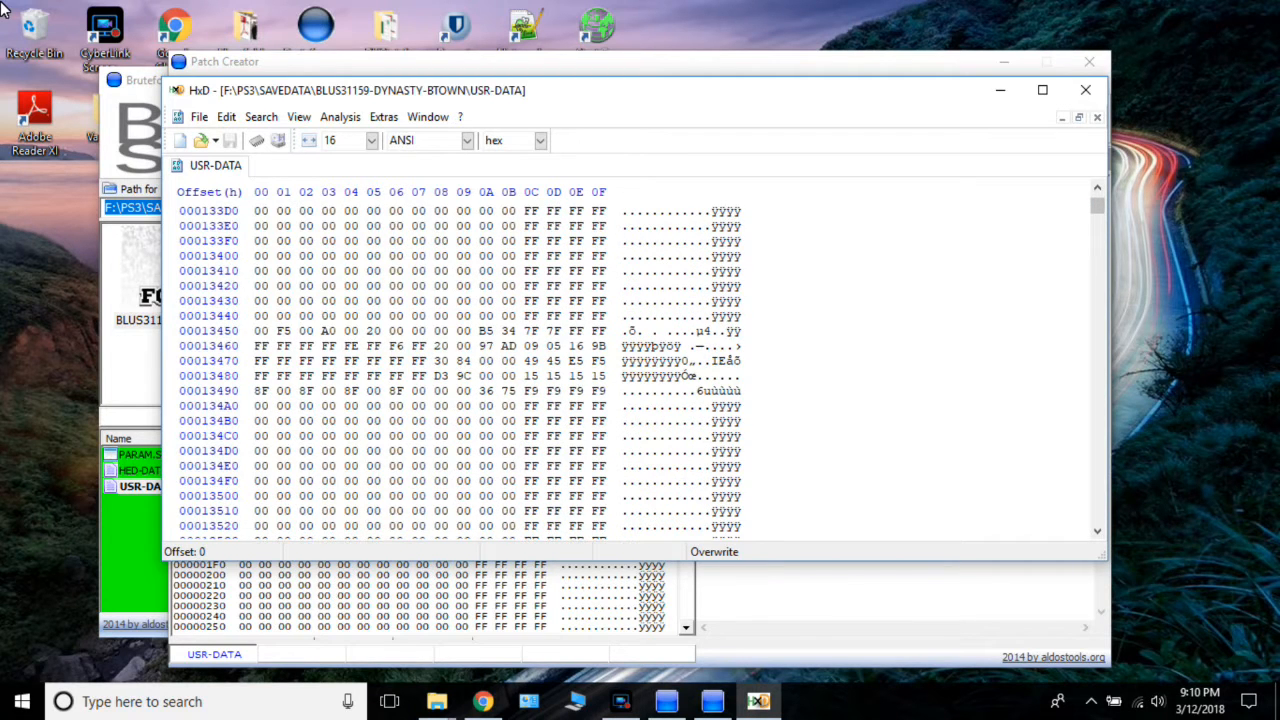
scroll(640, 365, "down", 20)
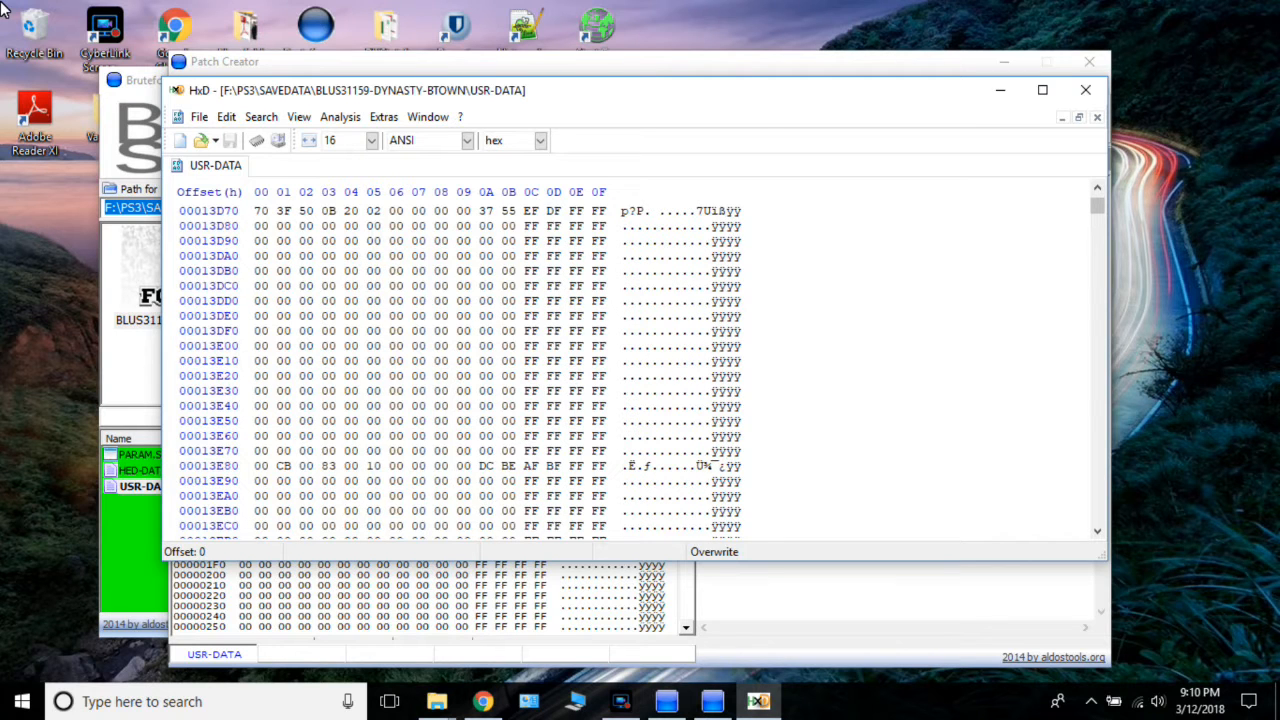
scroll(640, 365, "down", 3)
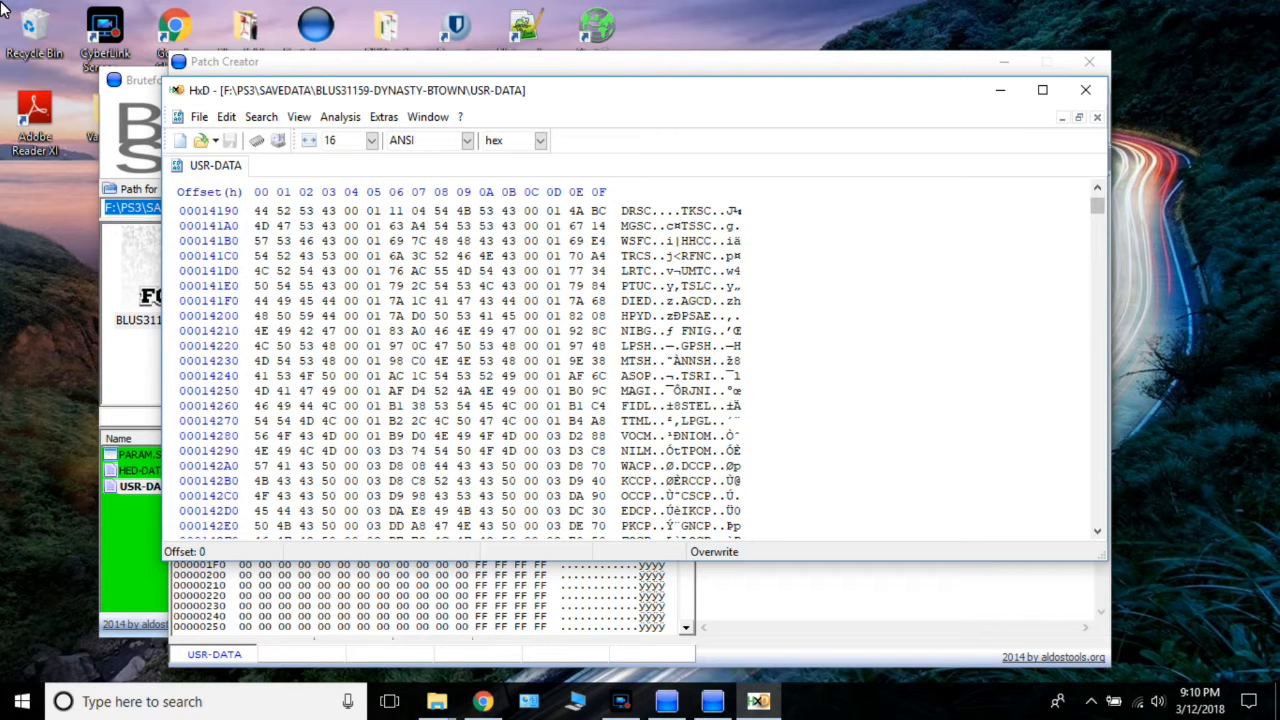
scroll(640, 365, "up", 1)
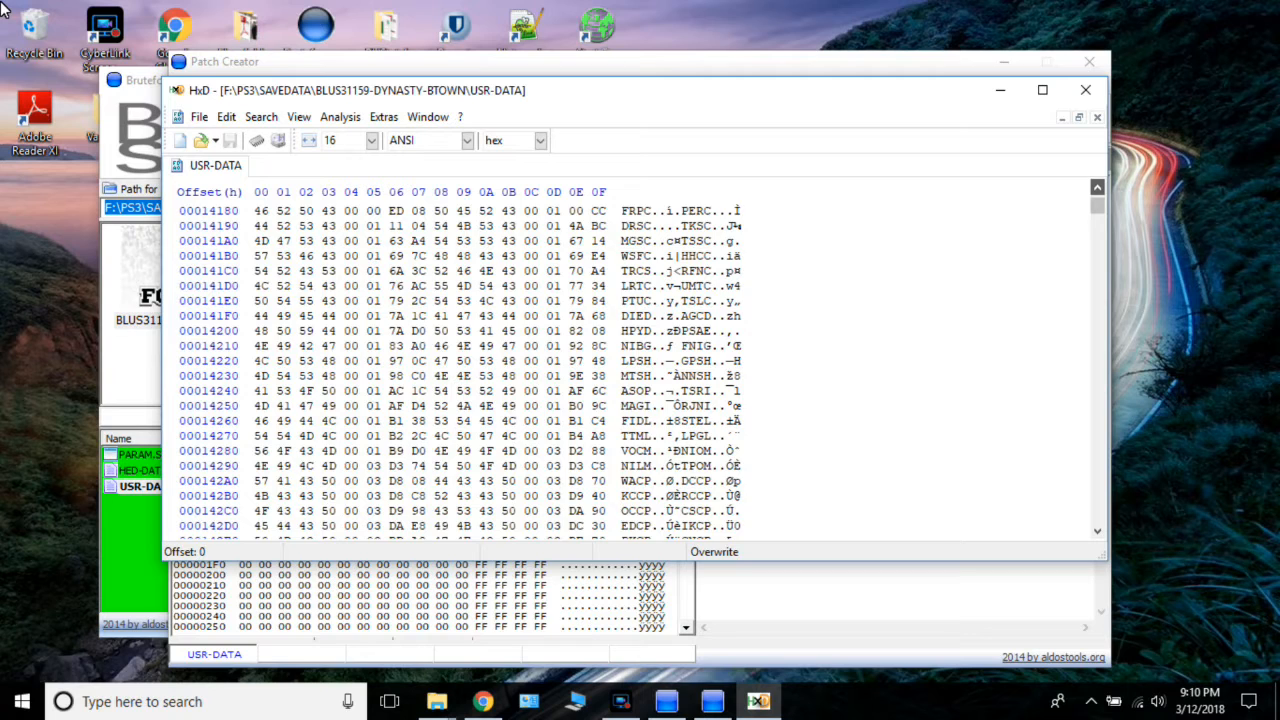
scroll(640, 365, "up", 3)
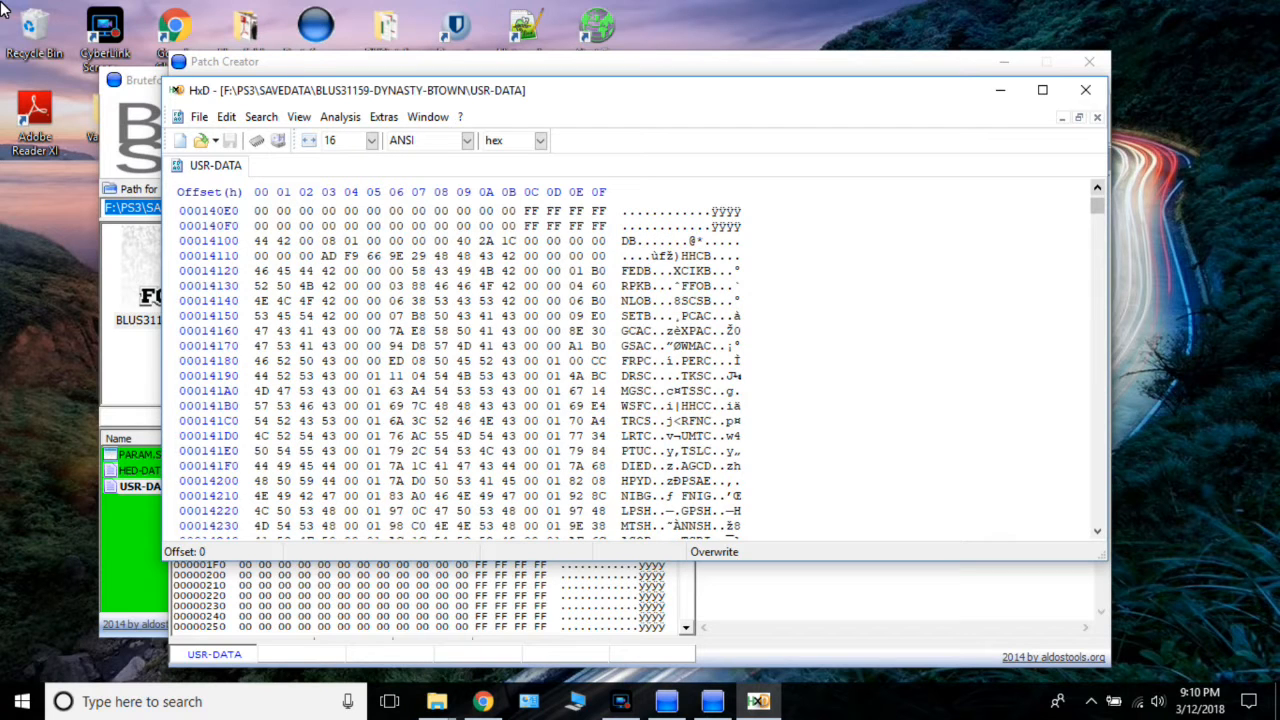
Remove the whole block before the DB header, offsets 0 to 140FF, so USR-DATA begins with DB.
left_click_drag(742, 226, 623, 226)
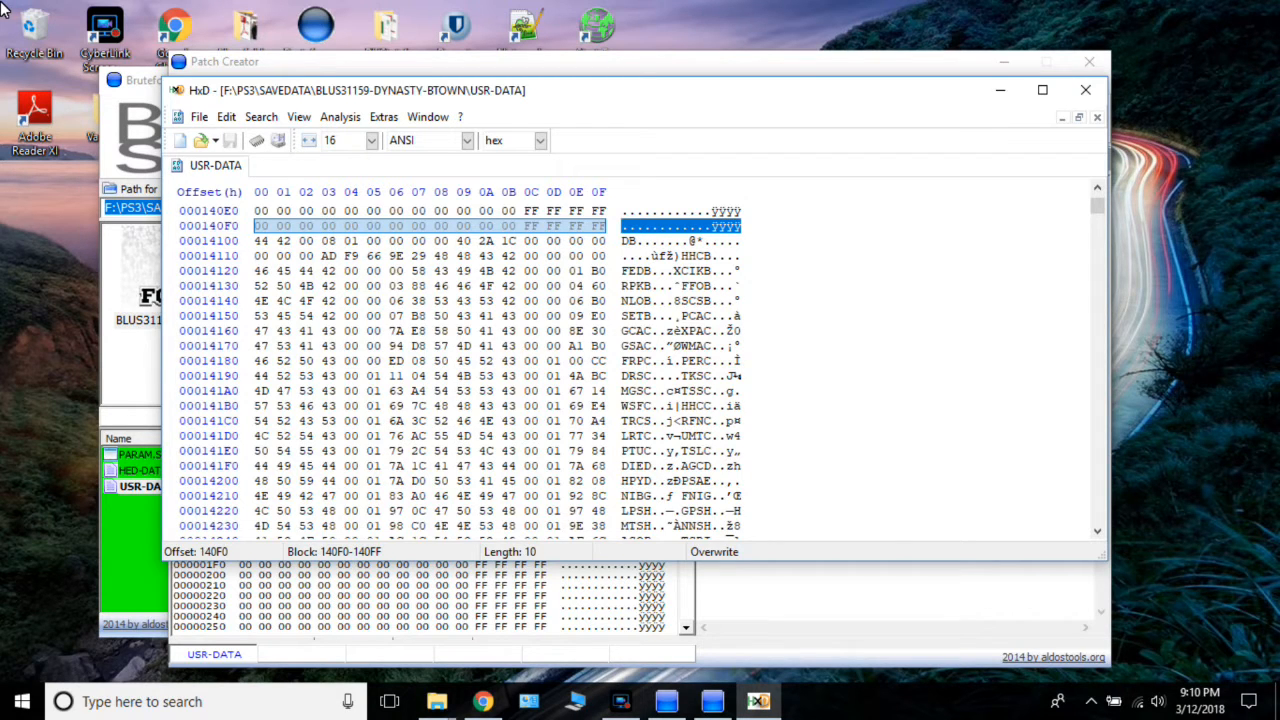
left_click_drag(623, 226, 623, 46)
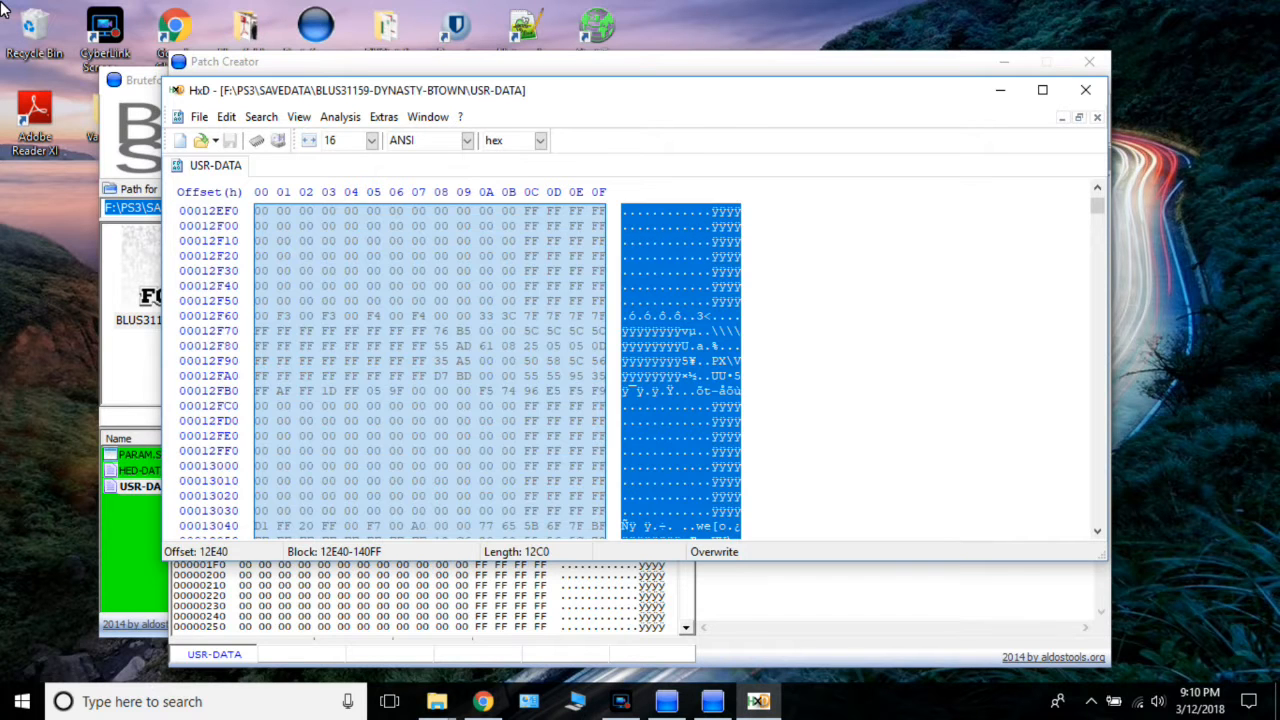
left_click_drag(3, 8, 3, 8)
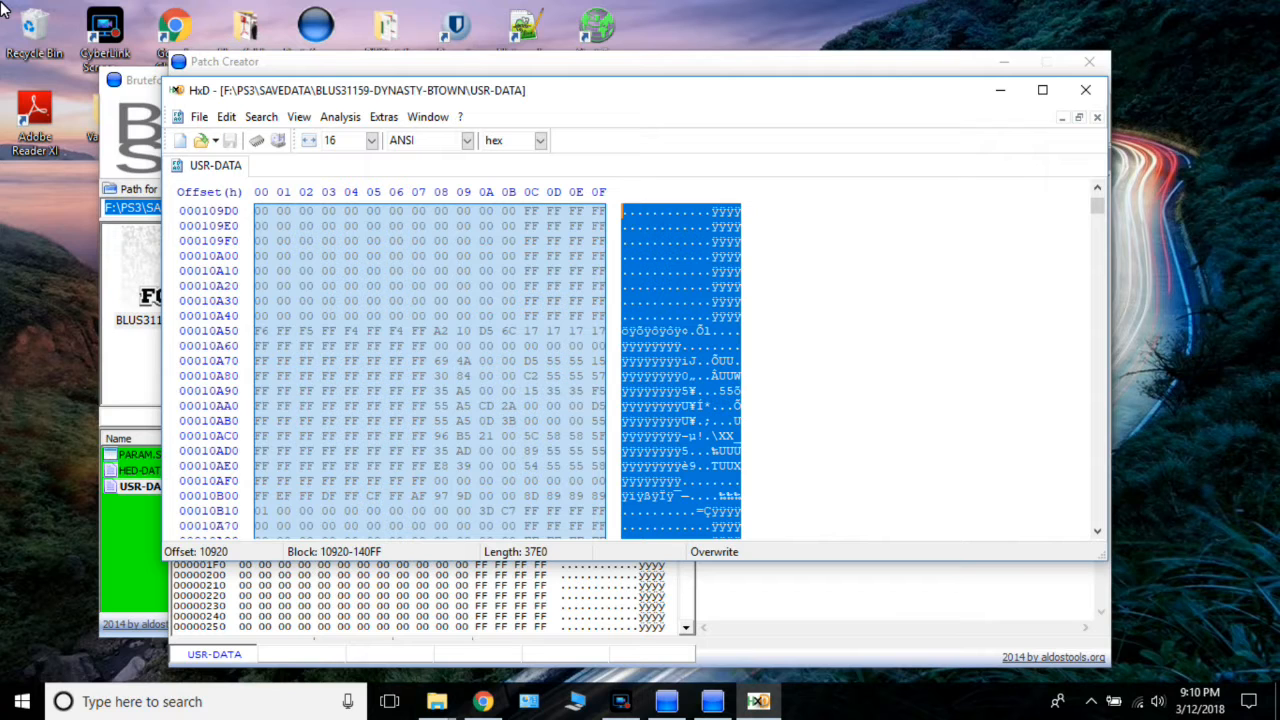
left_click_drag(3, 8, 3, 8)
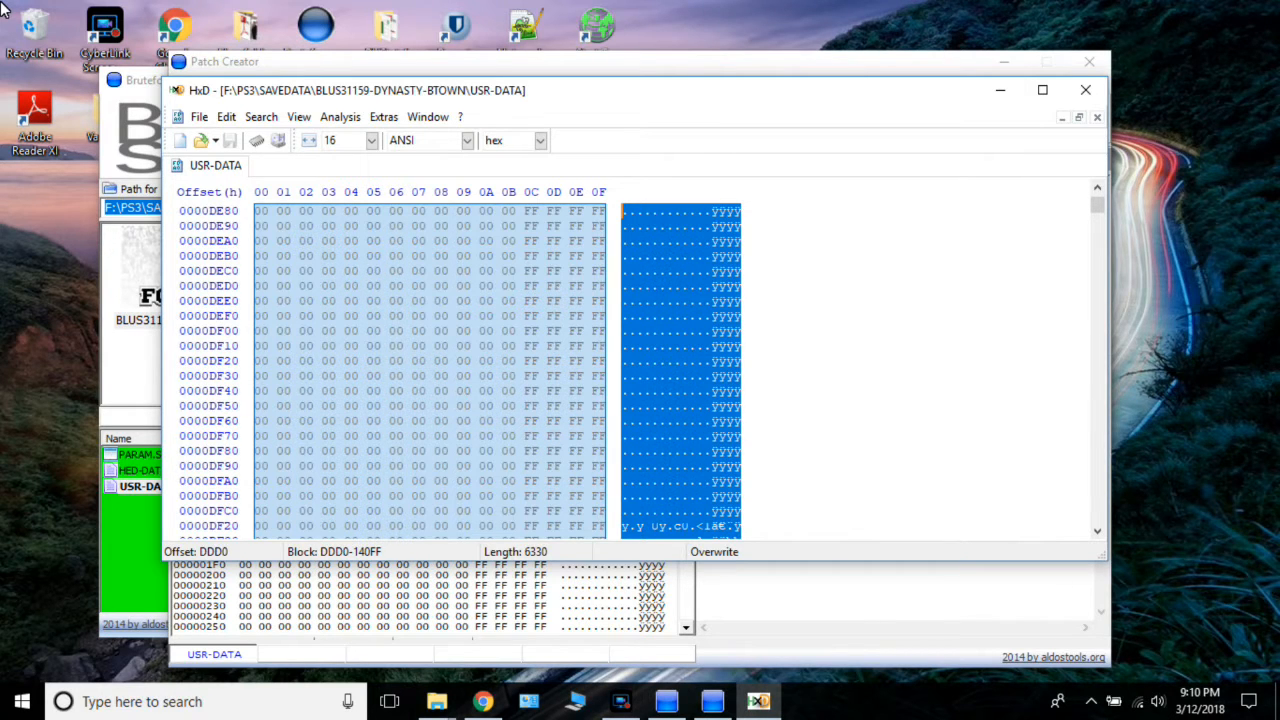
left_click_drag(3, 8, 3, 8)
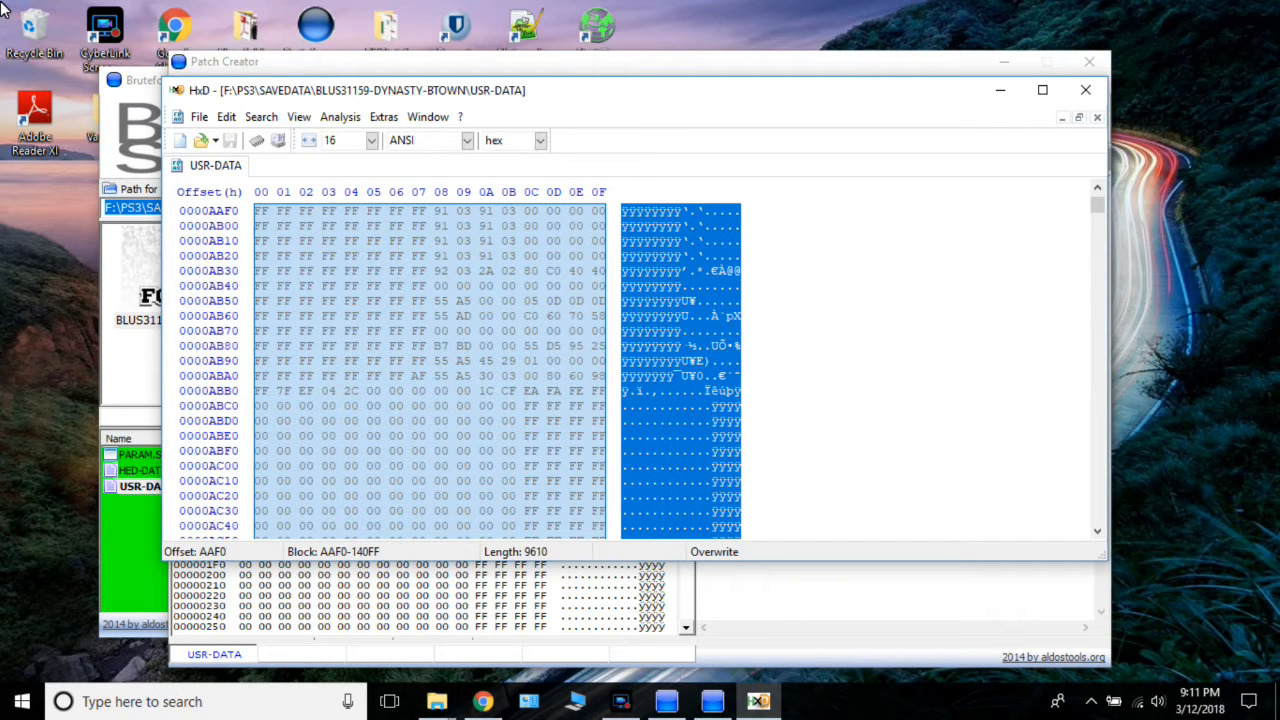
left_click_drag(3, 8, 3, 8)
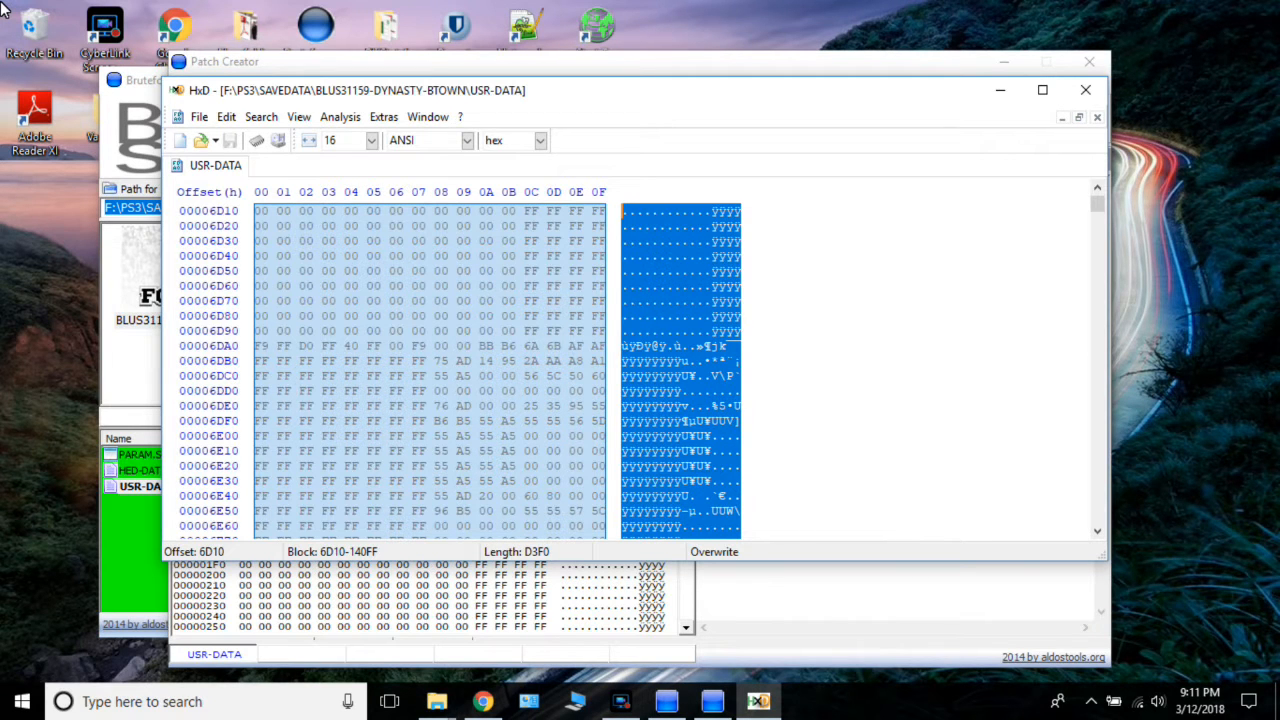
left_click_drag(3, 8, 3, 8)
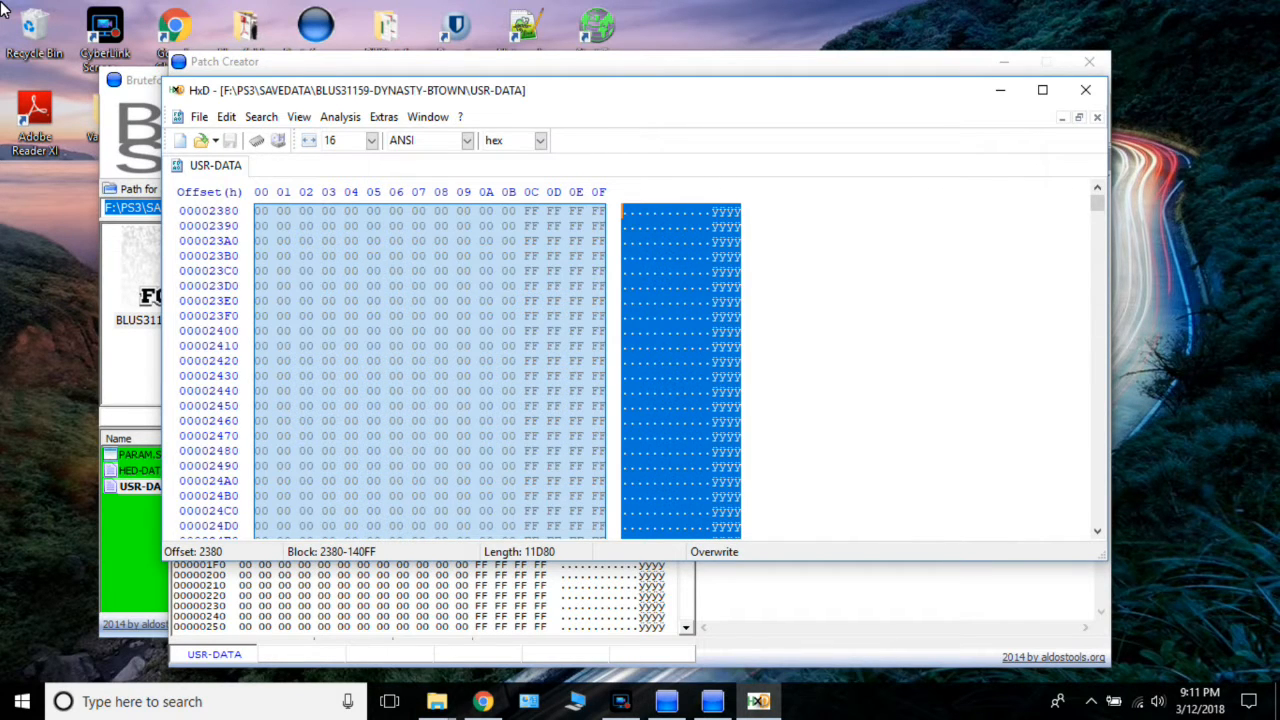
left_click_drag(3, 8, 3, 8)
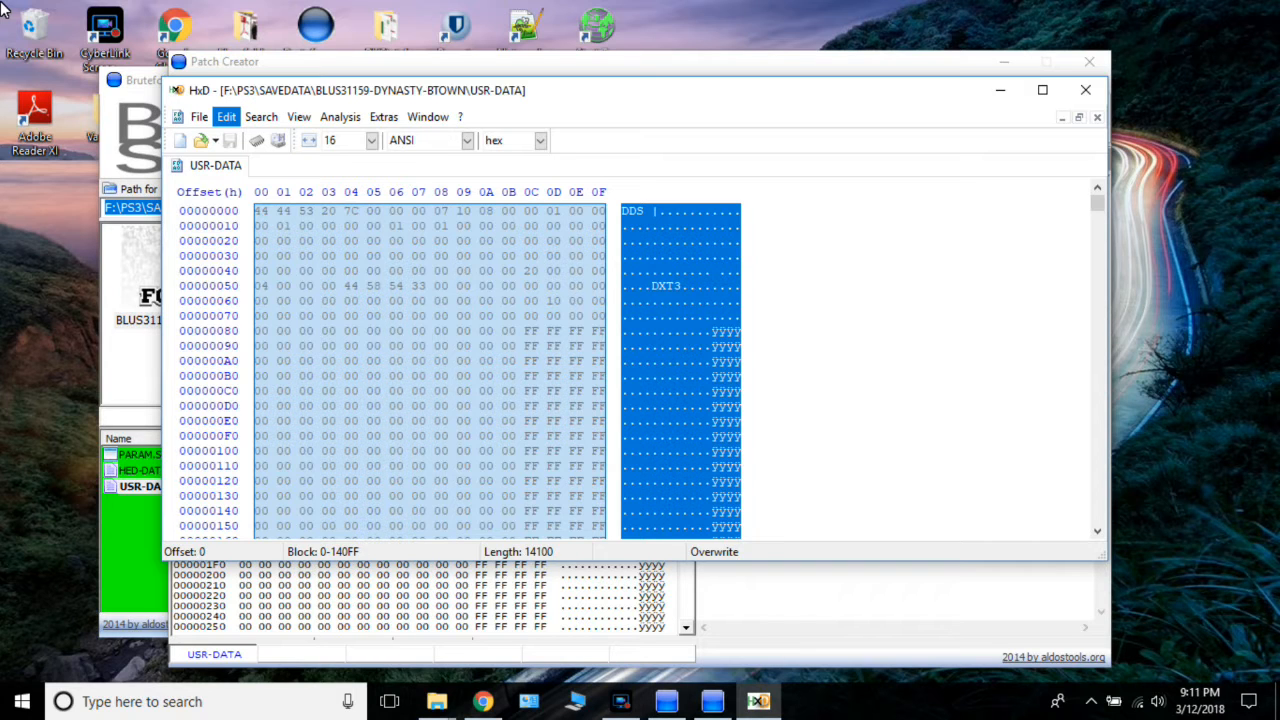
key("ctrl+v")
key("Return")
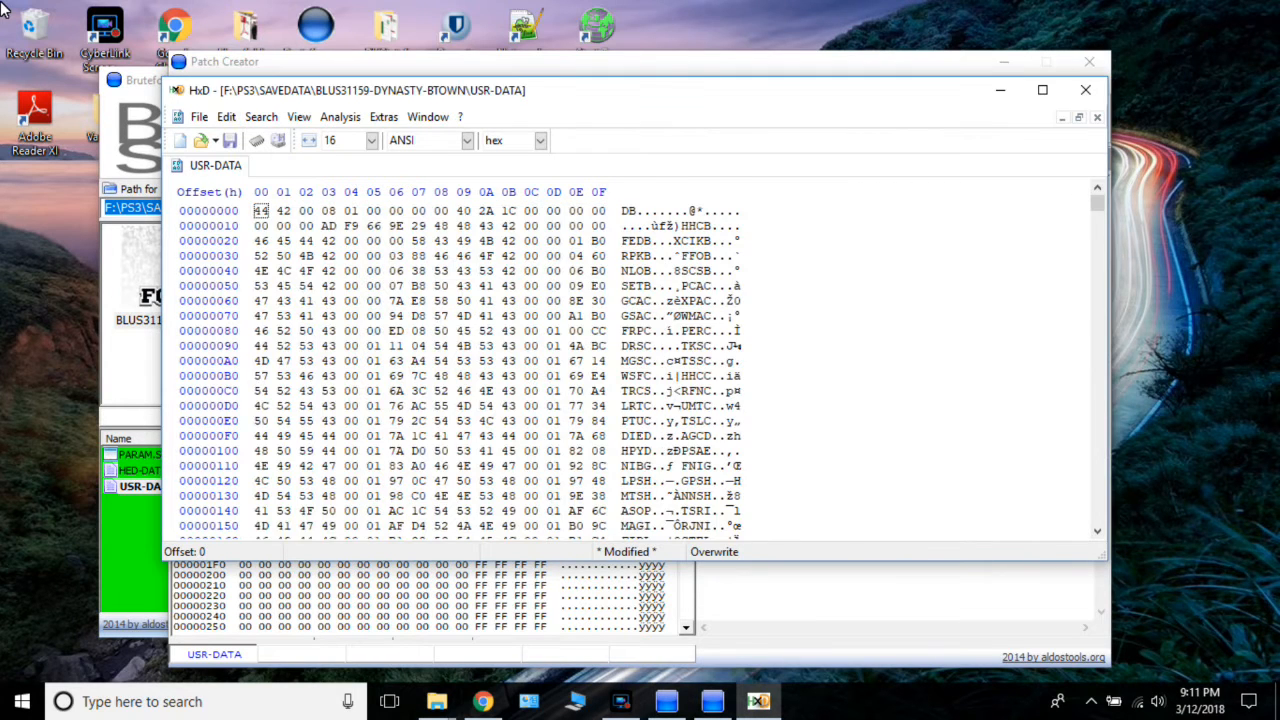
Save the trimmed USR-DATA, then close the hex editor and Patch Creator without saving the patch.
key("ctrl+s")
left_click(1086, 90)
left_click(1089, 62)
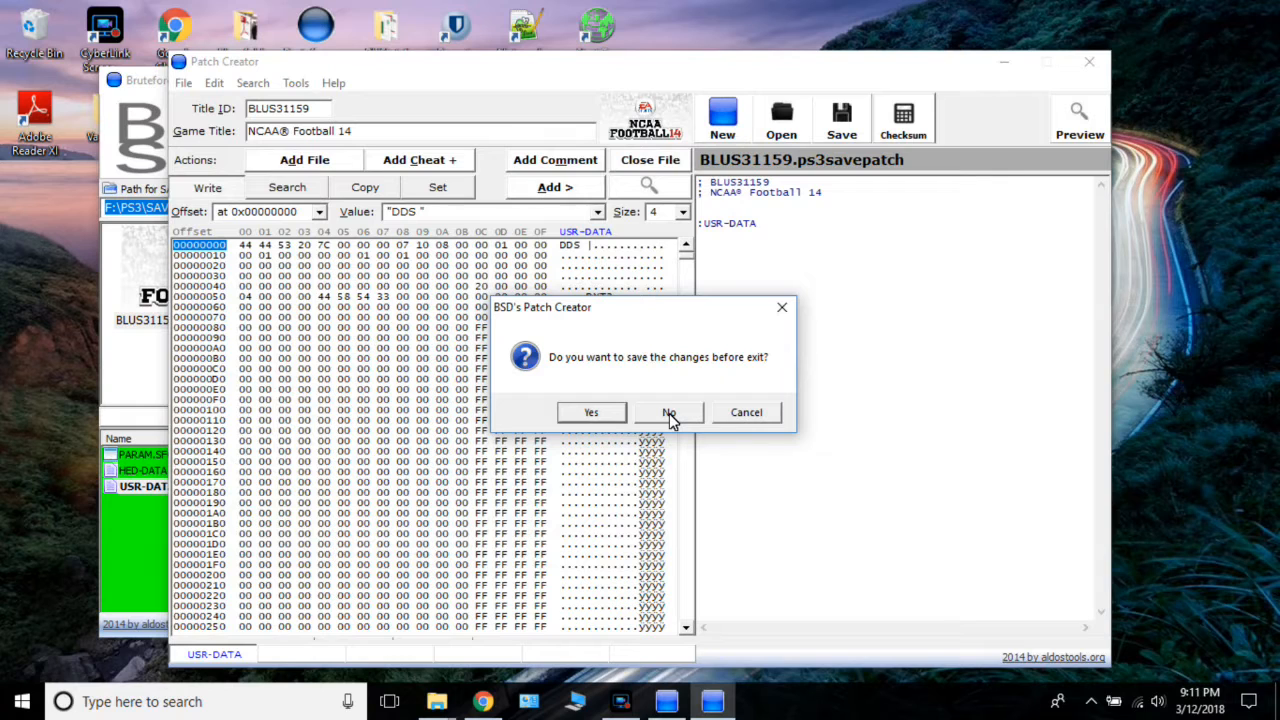
left_click(669, 413)
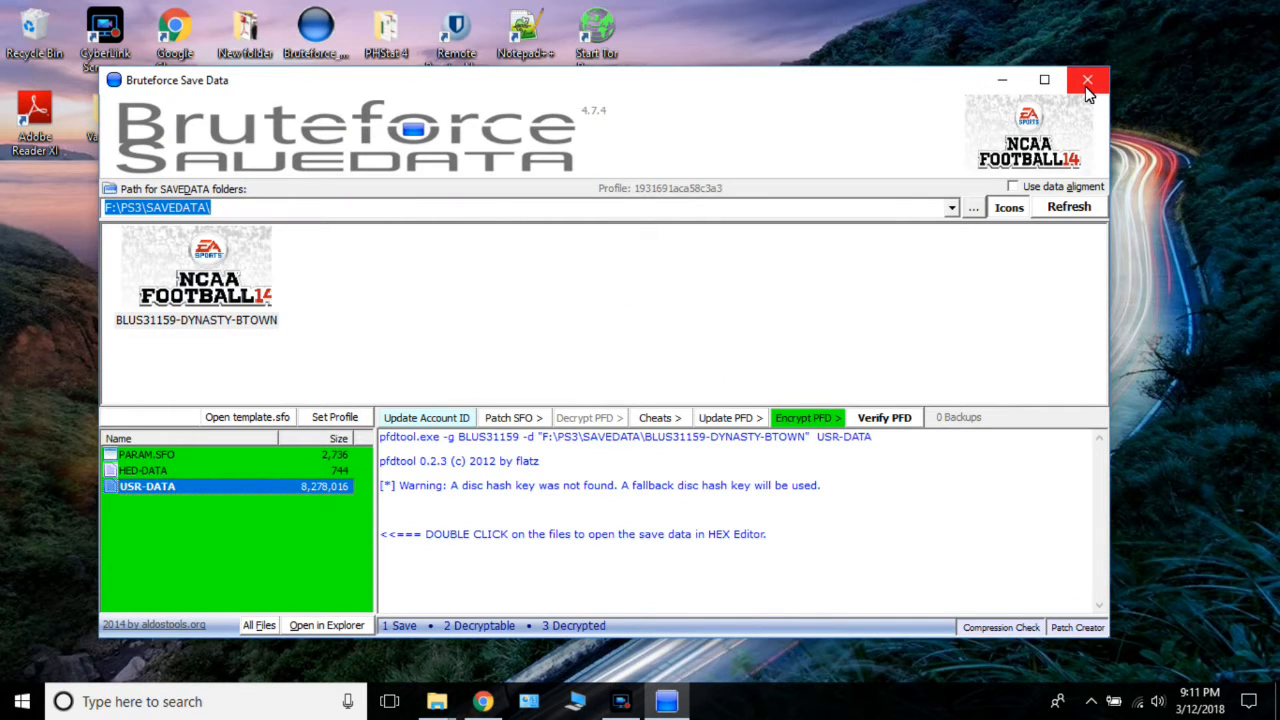
Exit Bruteforce Save Data leaving the saves decrypted, and launch EA DB Editor.exe from the desktop's Release folder.
left_click(1088, 88)
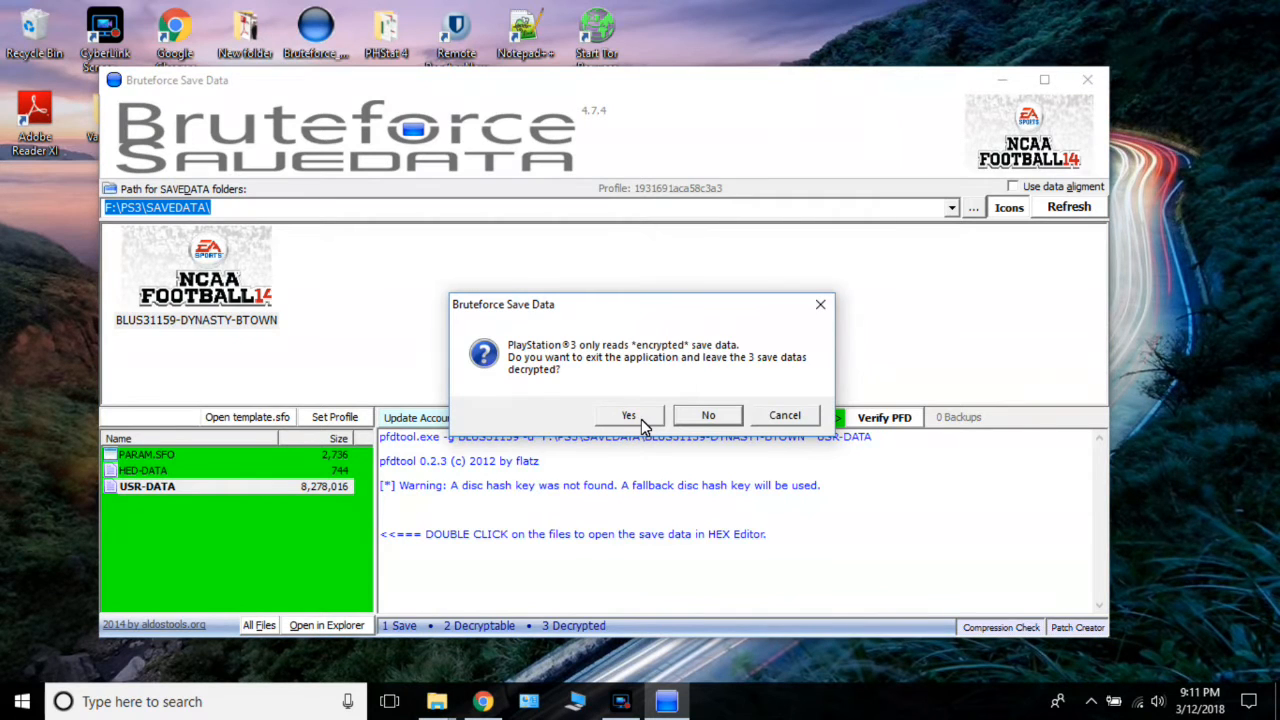
left_click(641, 419)
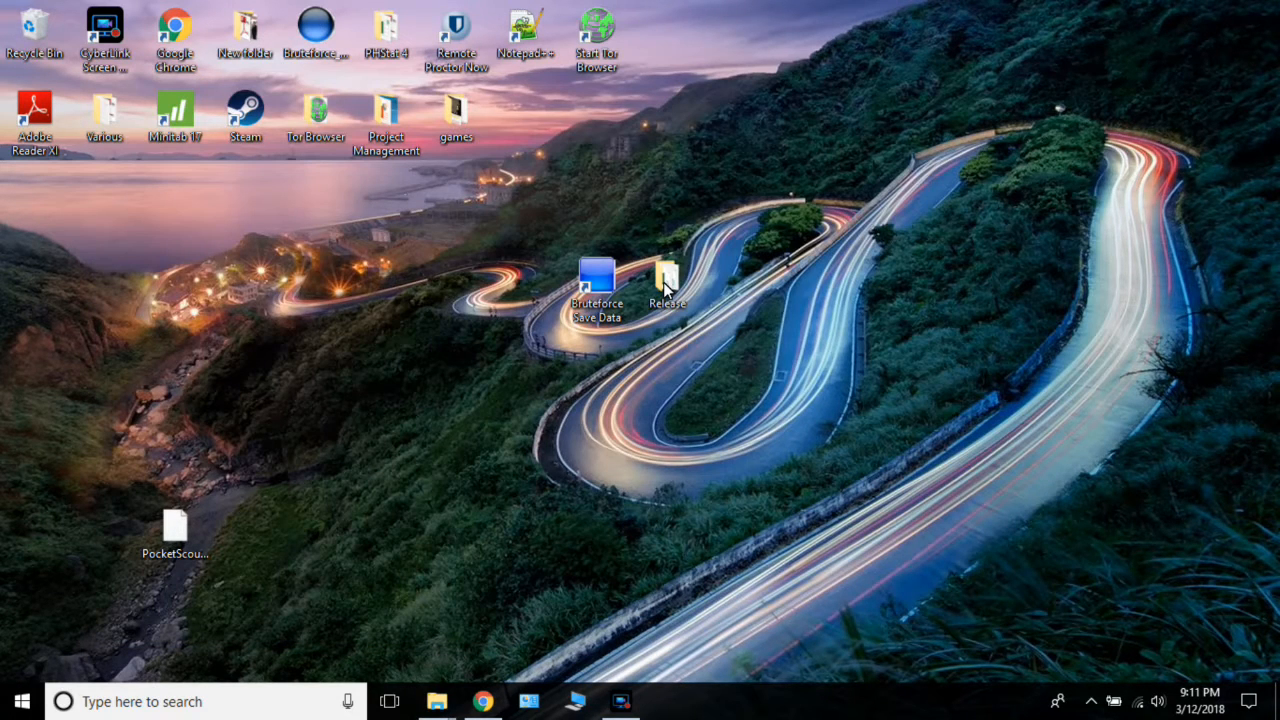
double_click(663, 282)
left_click(273, 256)
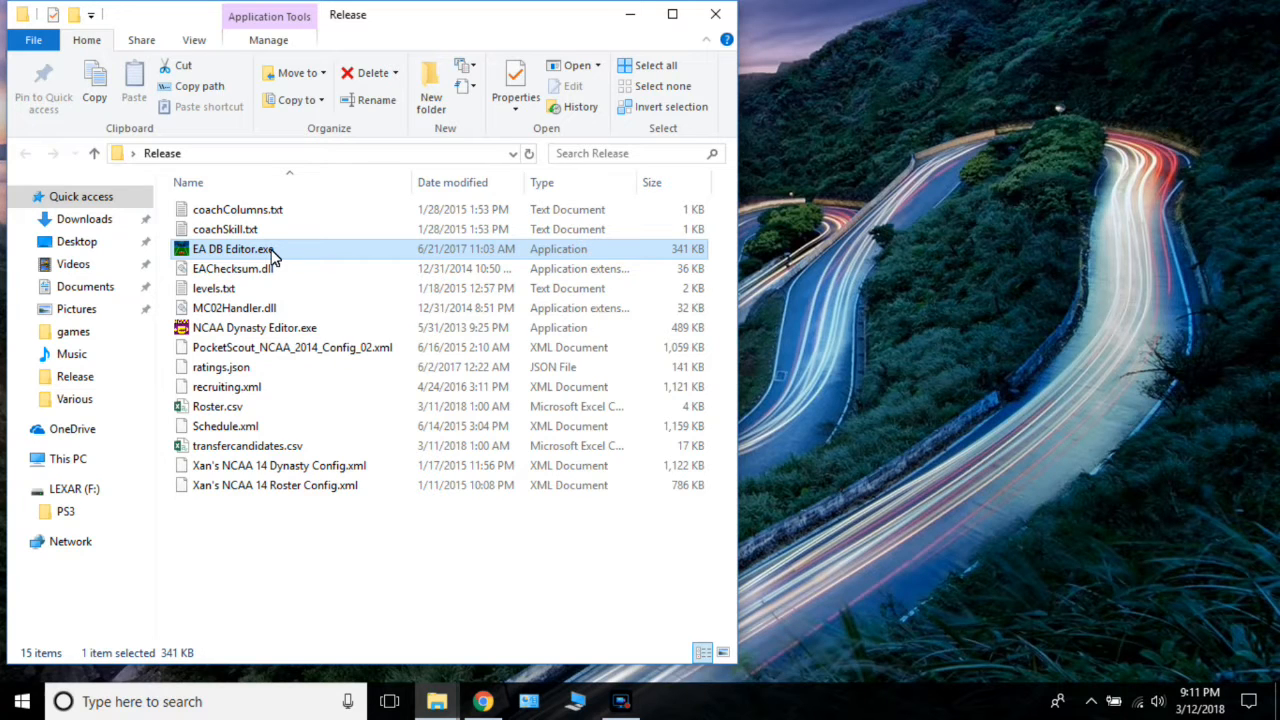
double_click(273, 256)
Load the PocketScout_NCAA_2014_Config_02.xml config file into the EA DB editor.
left_click(280, 186)
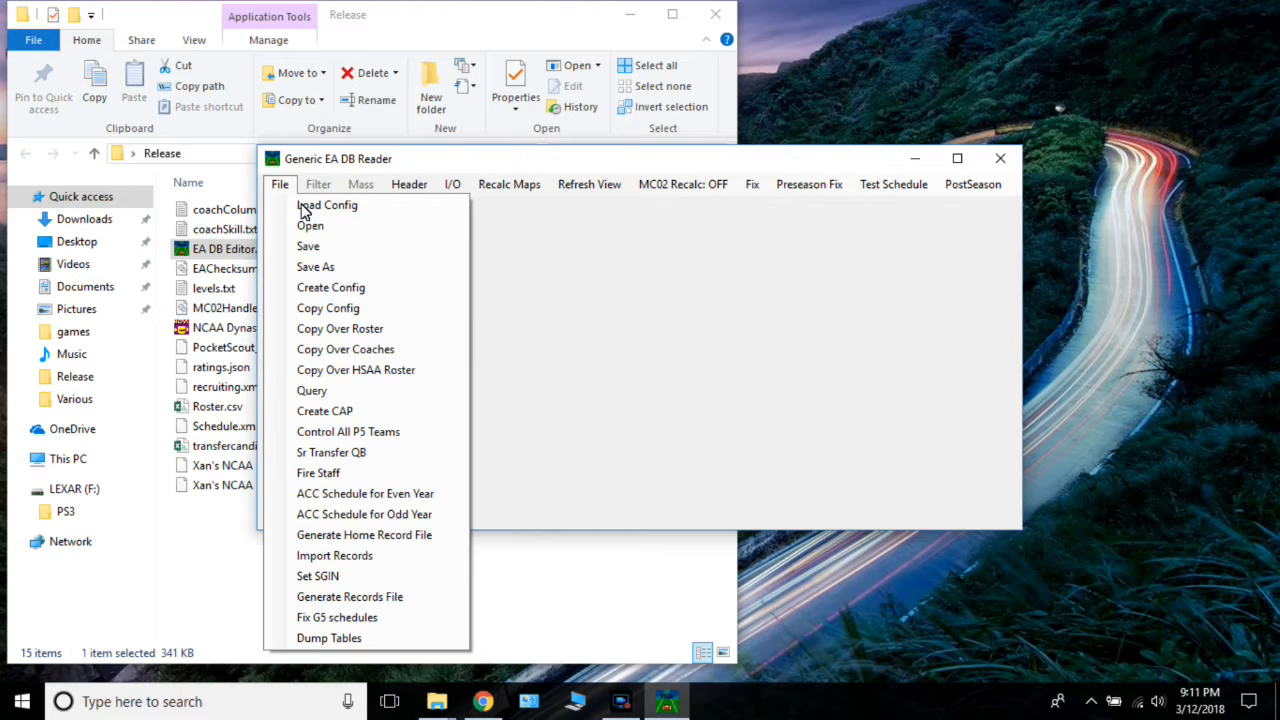
left_click(304, 207)
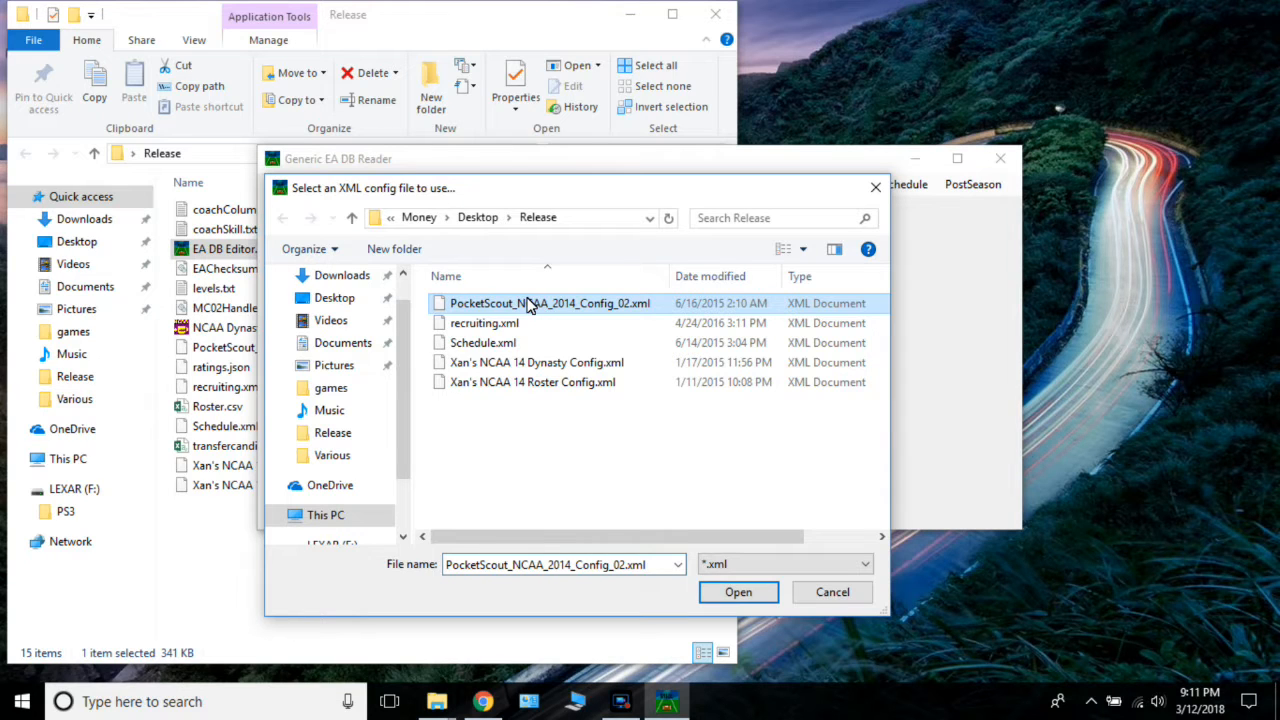
left_click(739, 592)
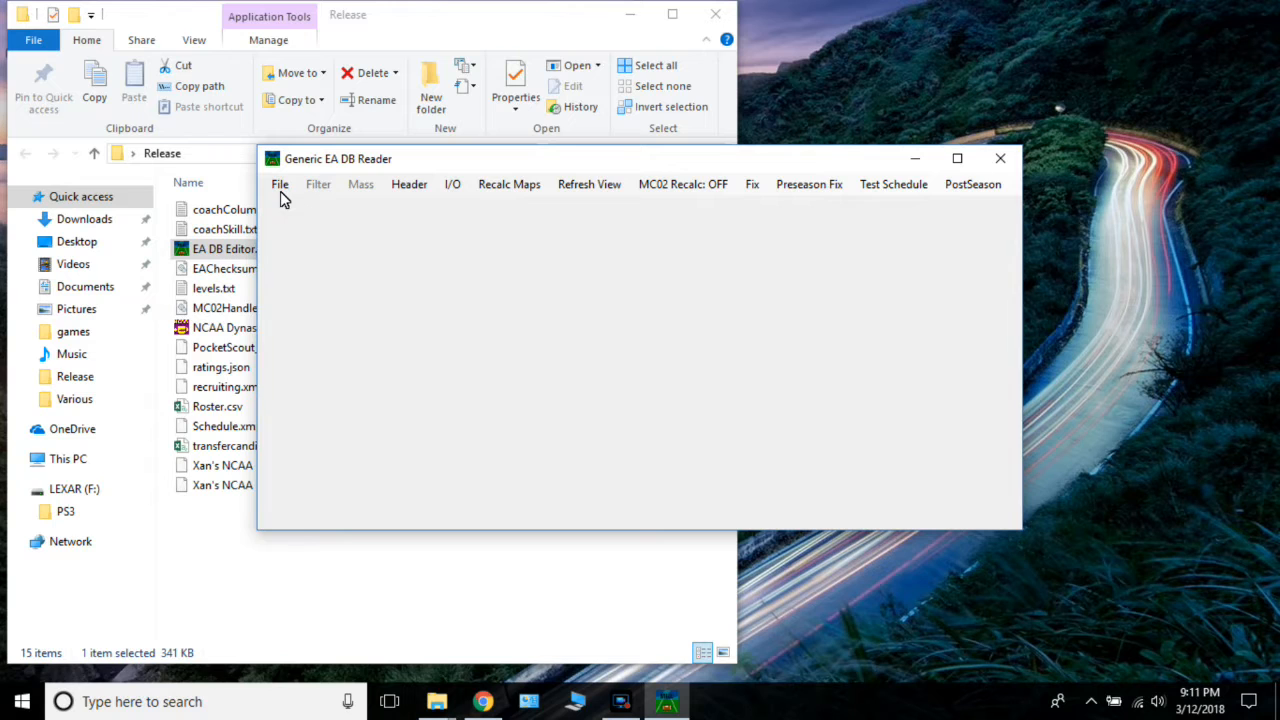
Rename USR-DATA in the BLUS31159-DYNASTY-BTOWN save folder to USR-DATA.mc02 and open it in the EA DB editor.
left_click(280, 188)
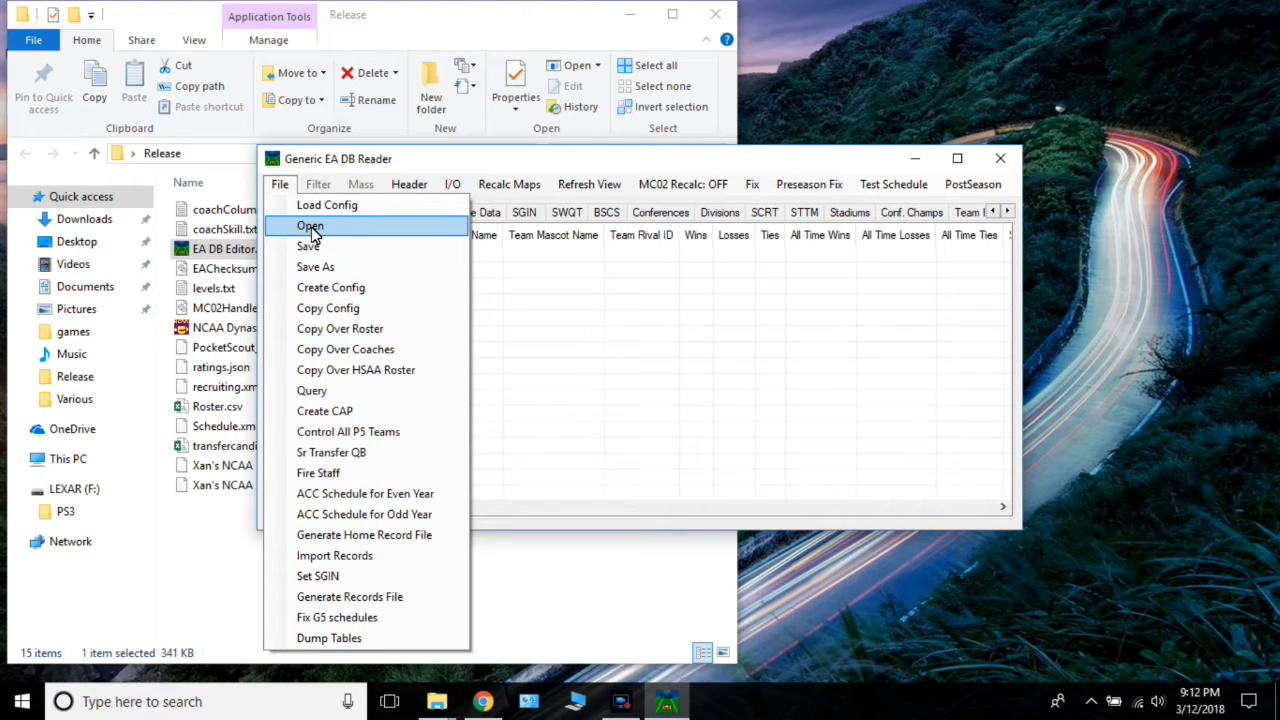
left_click(312, 227)
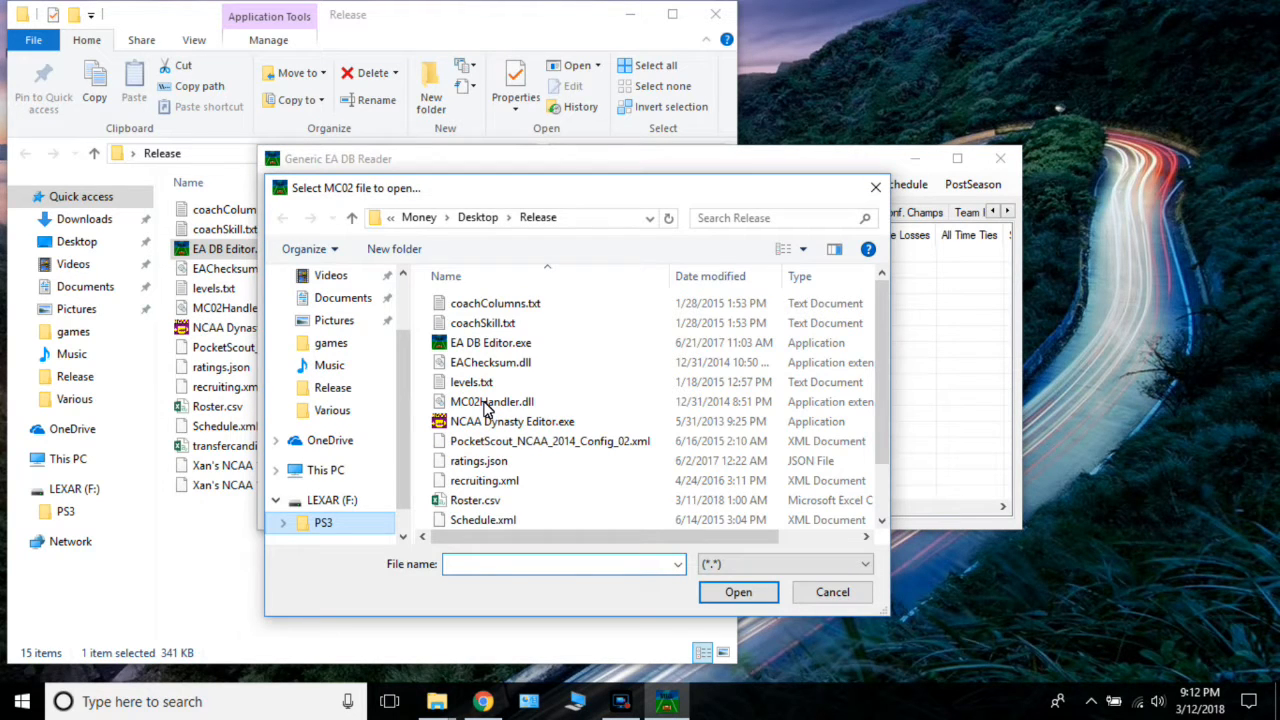
right_click(484, 402)
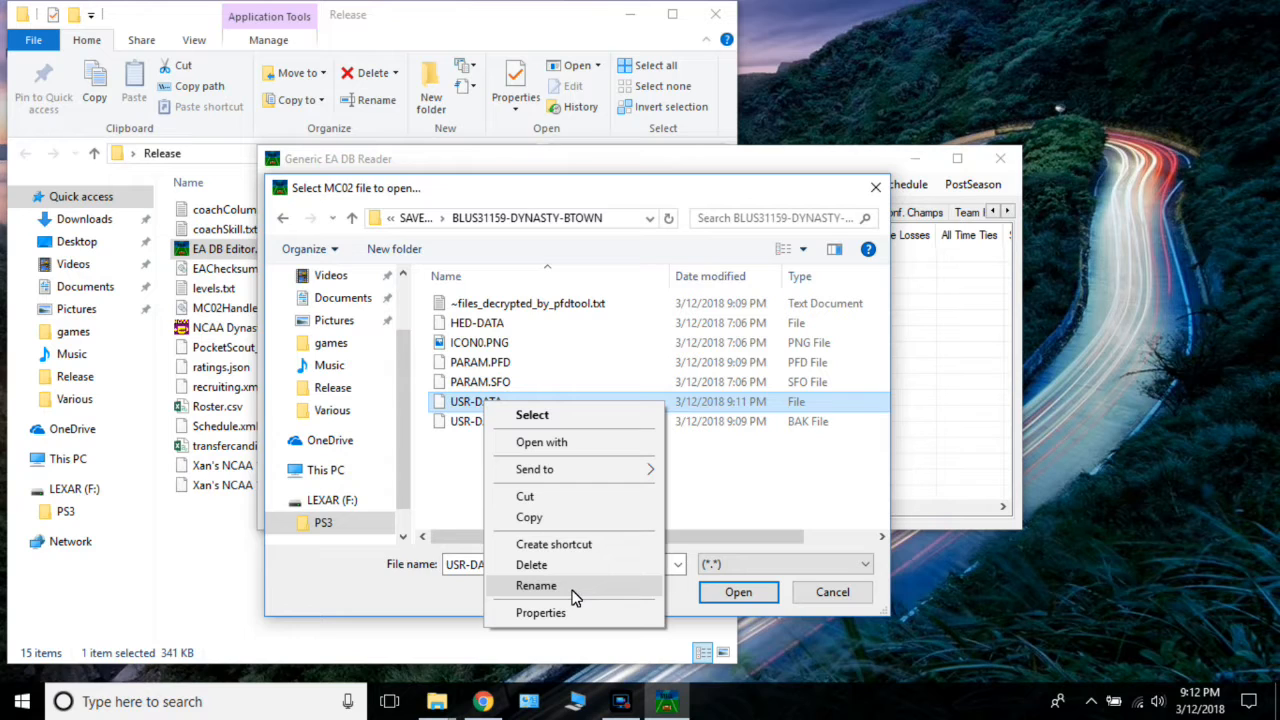
left_click(573, 588)
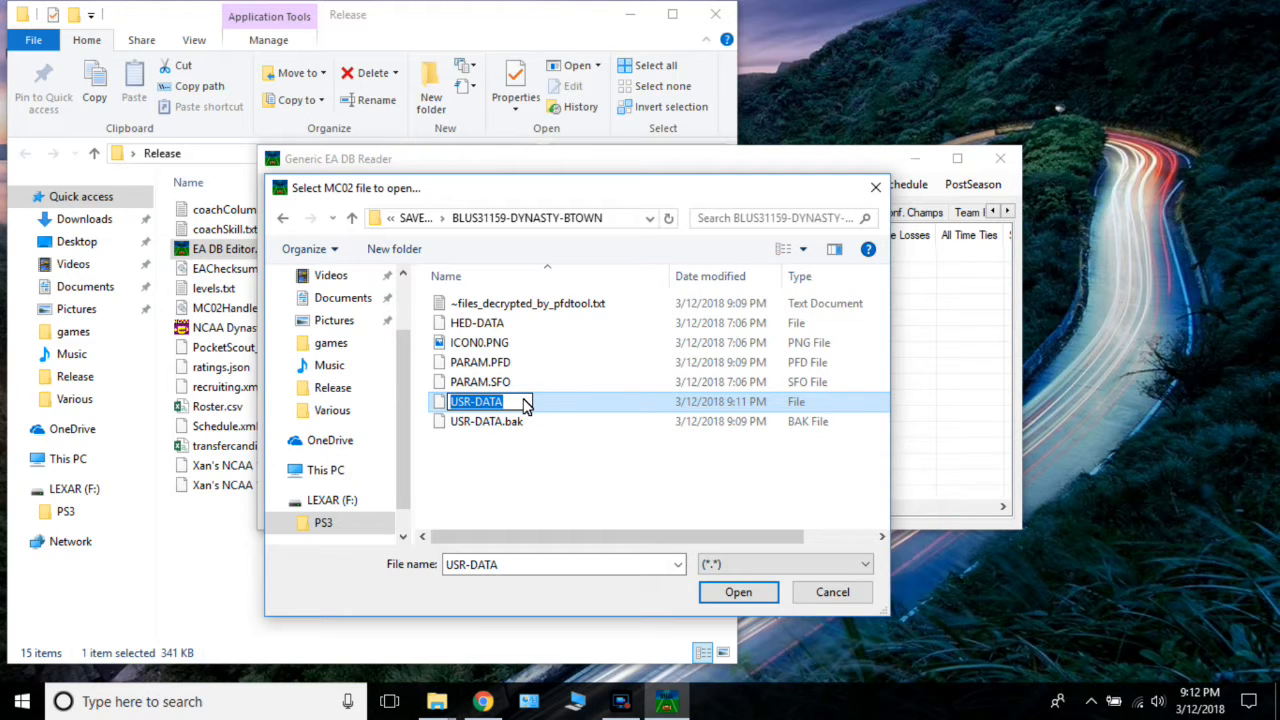
key("End")
type(".mc")
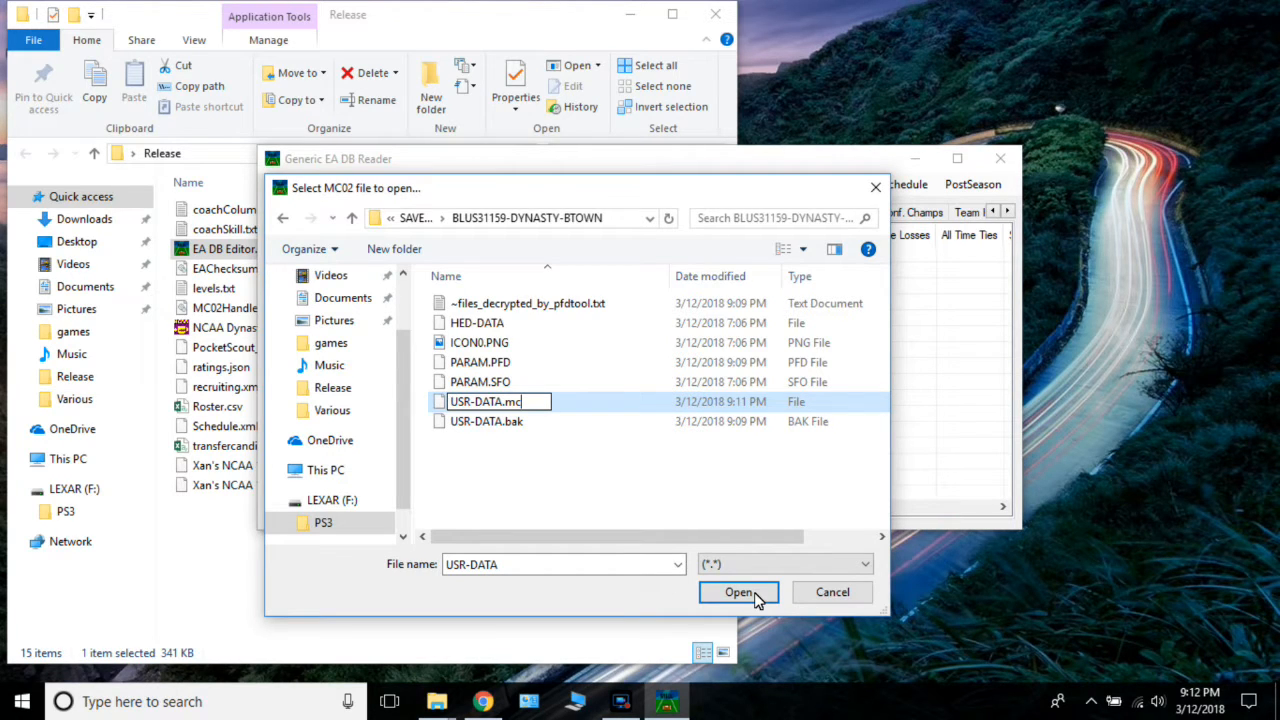
type("02")
key("Return")
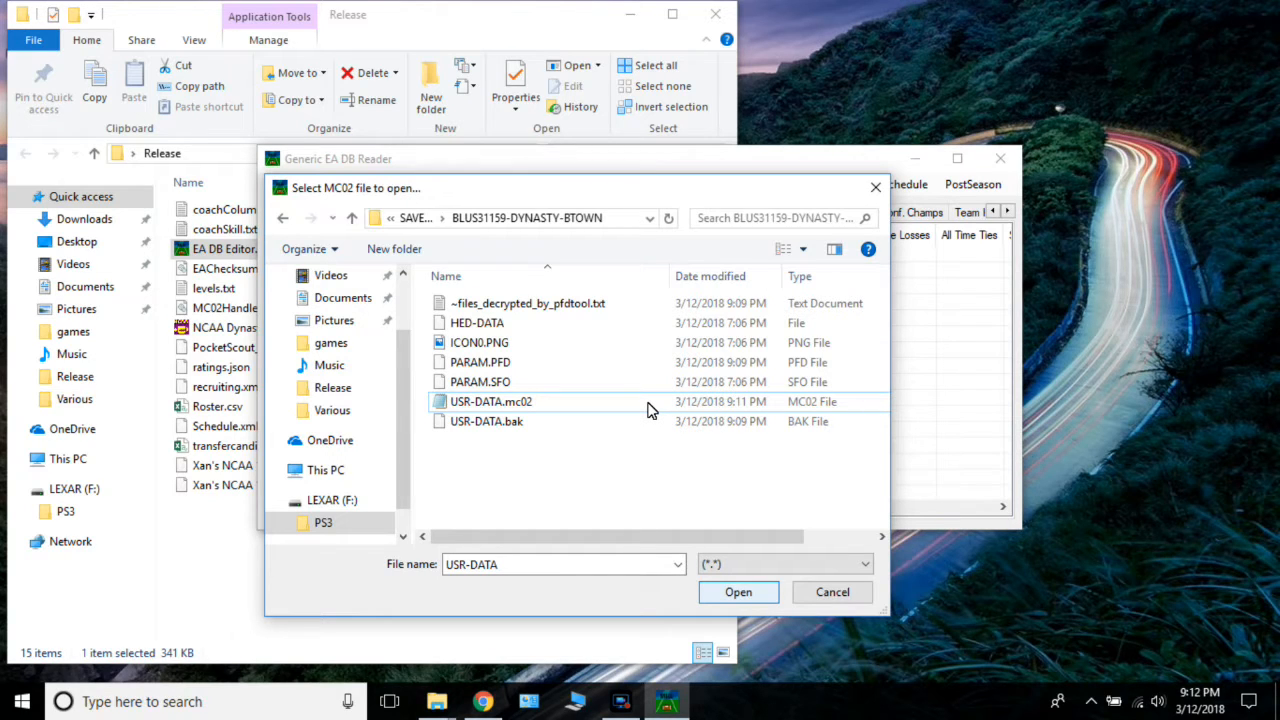
left_click(648, 405)
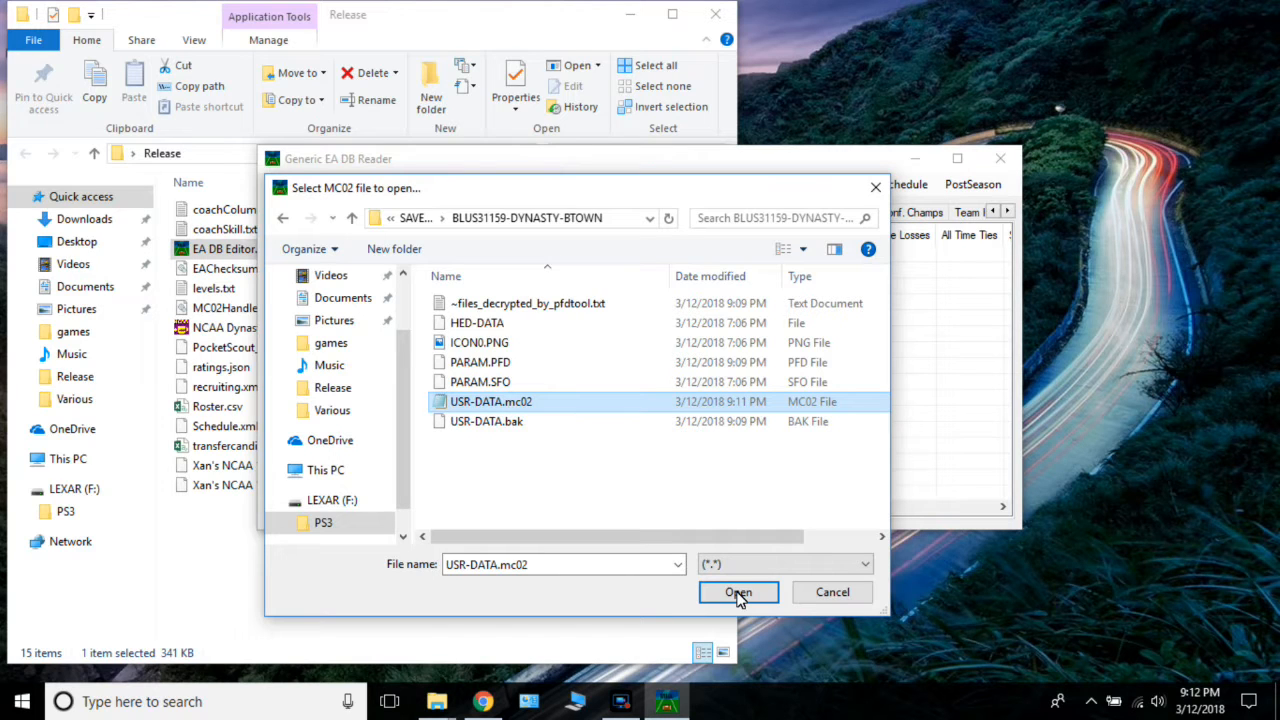
left_click(738, 593)
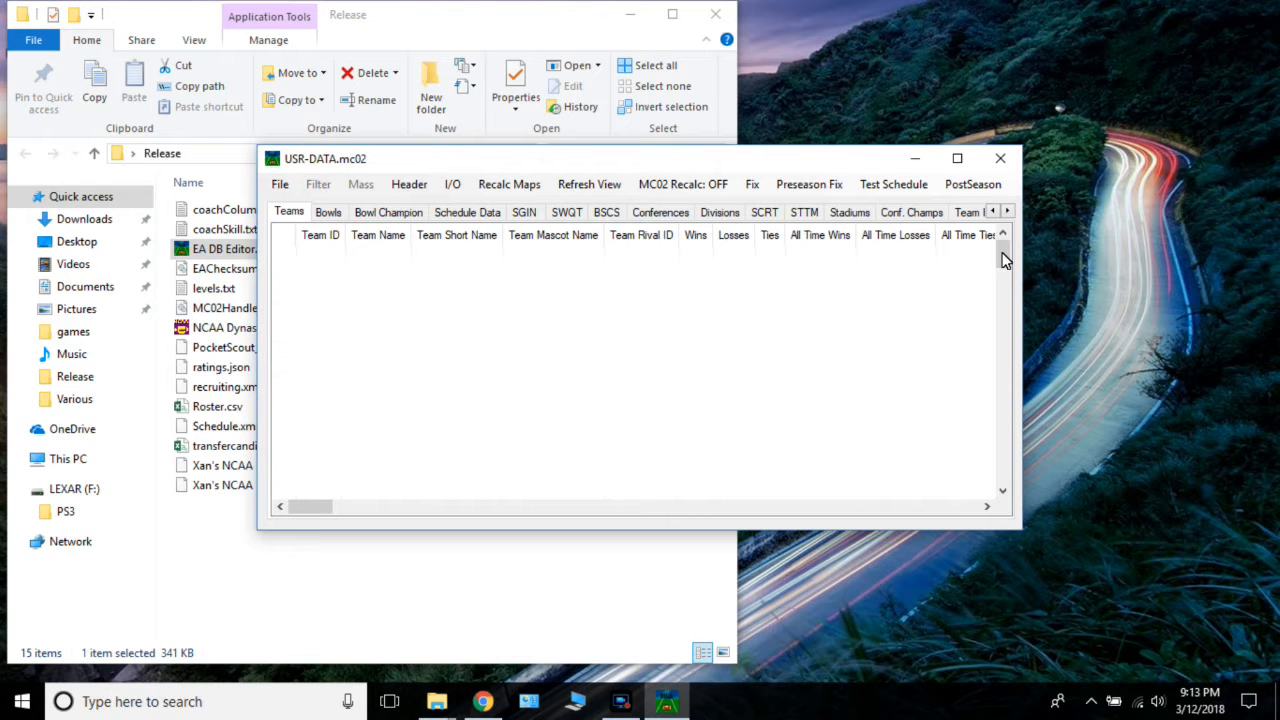
Set Duke's Team Rival ID to 901 in the Teams table.
double_click(1002, 492)
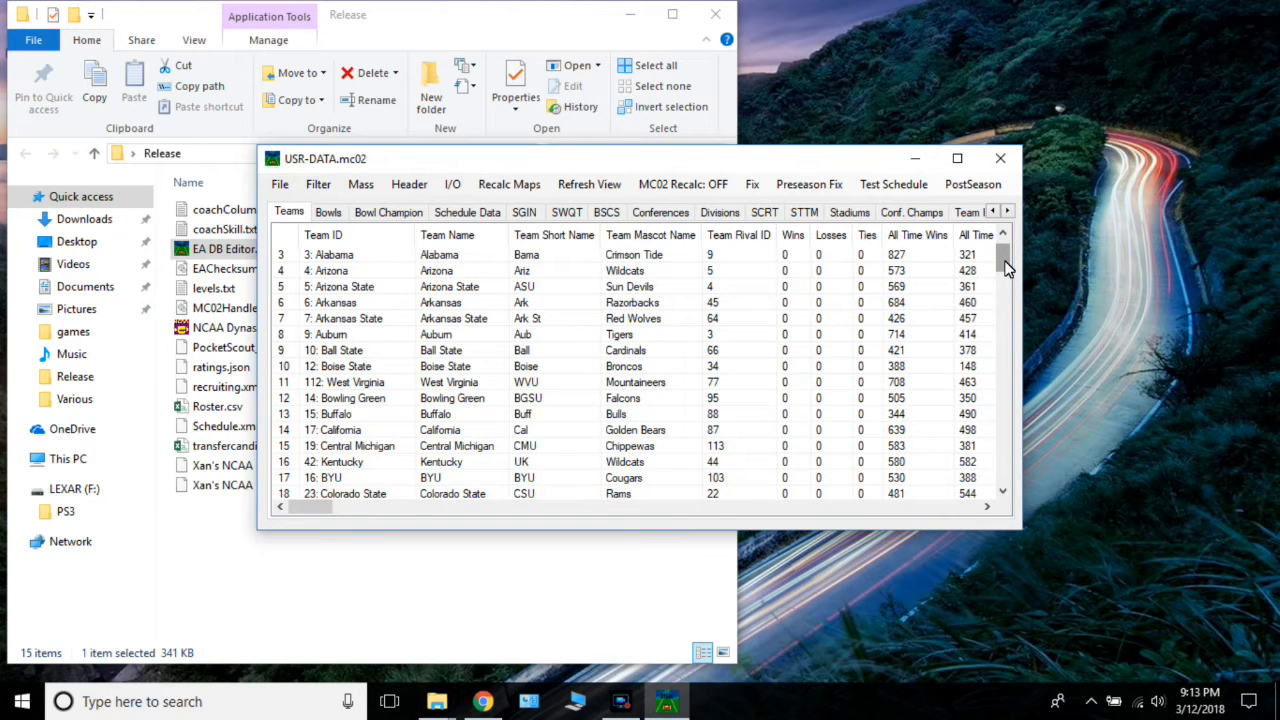
left_click_drag(1006, 266, 1002, 318)
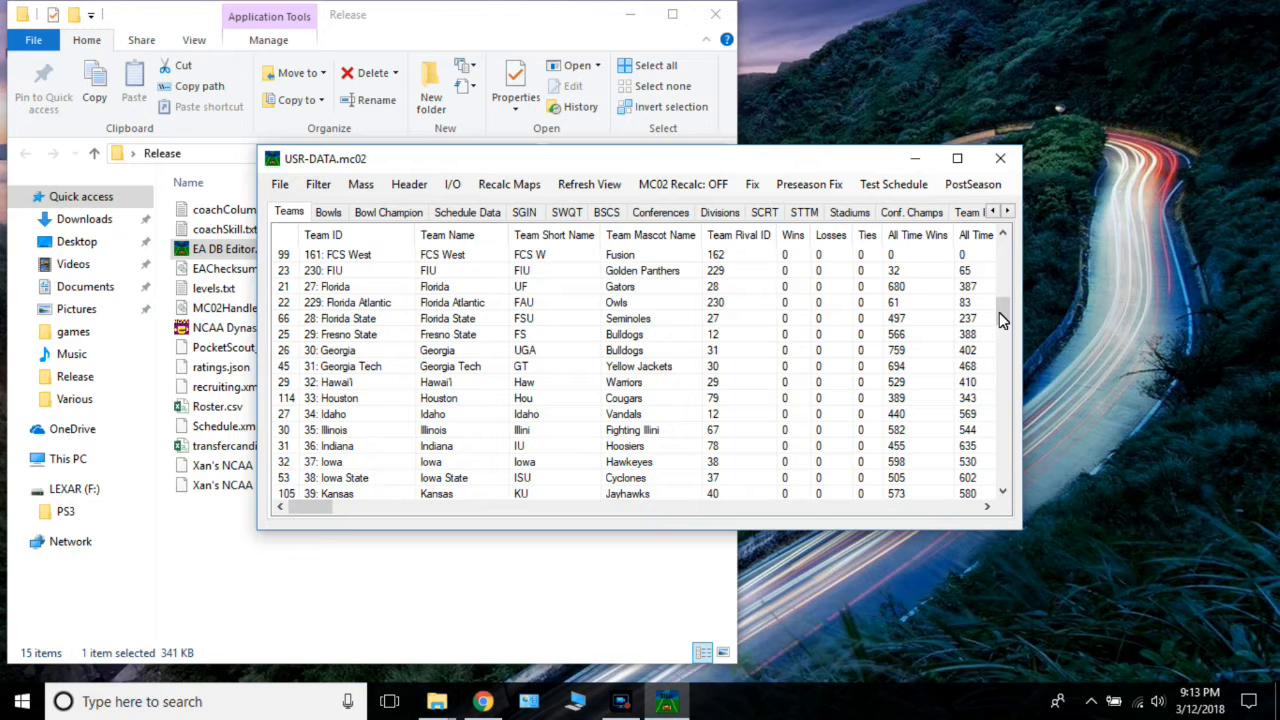
left_click_drag(1002, 318, 1001, 293)
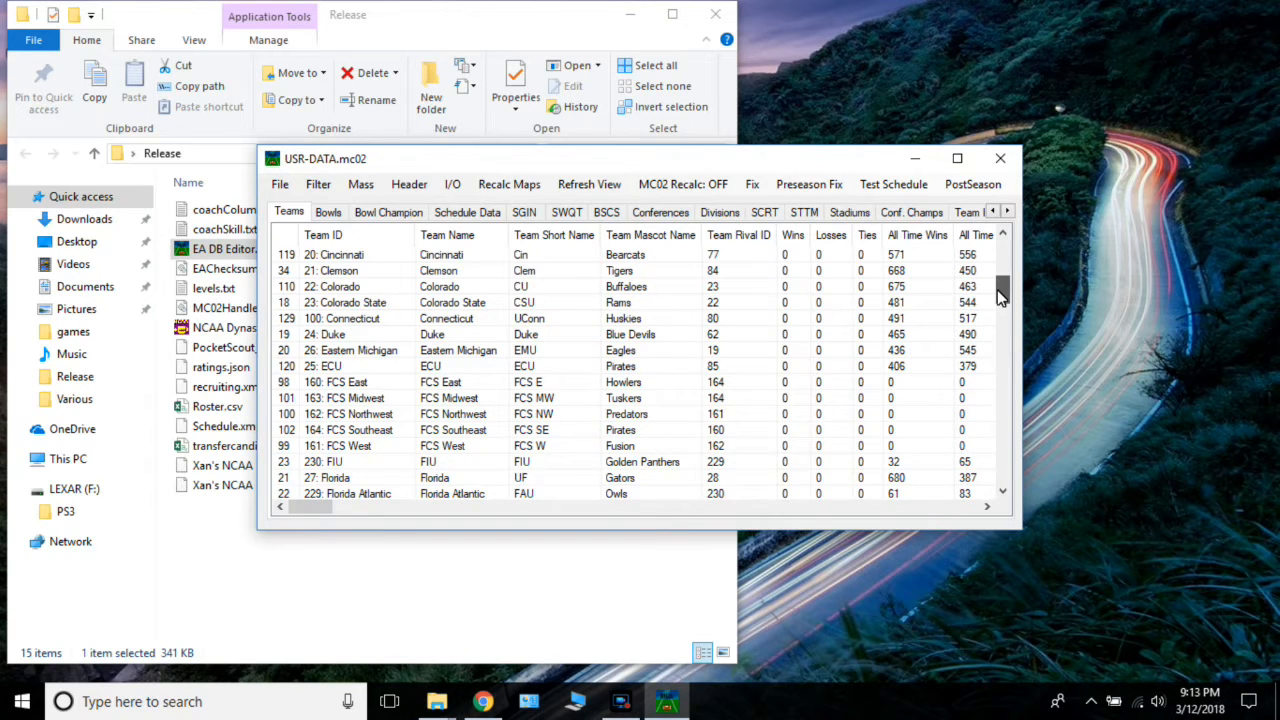
scroll(722, 290, "up", 2)
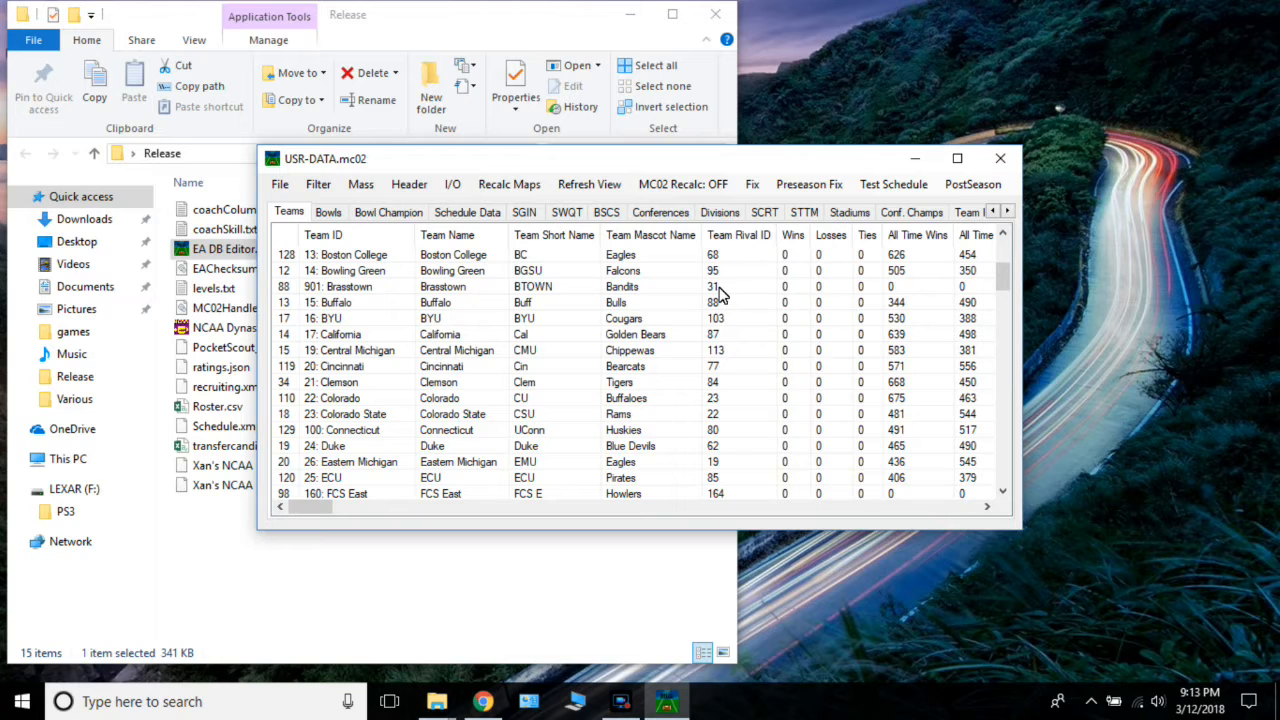
left_click(725, 447)
type("901")
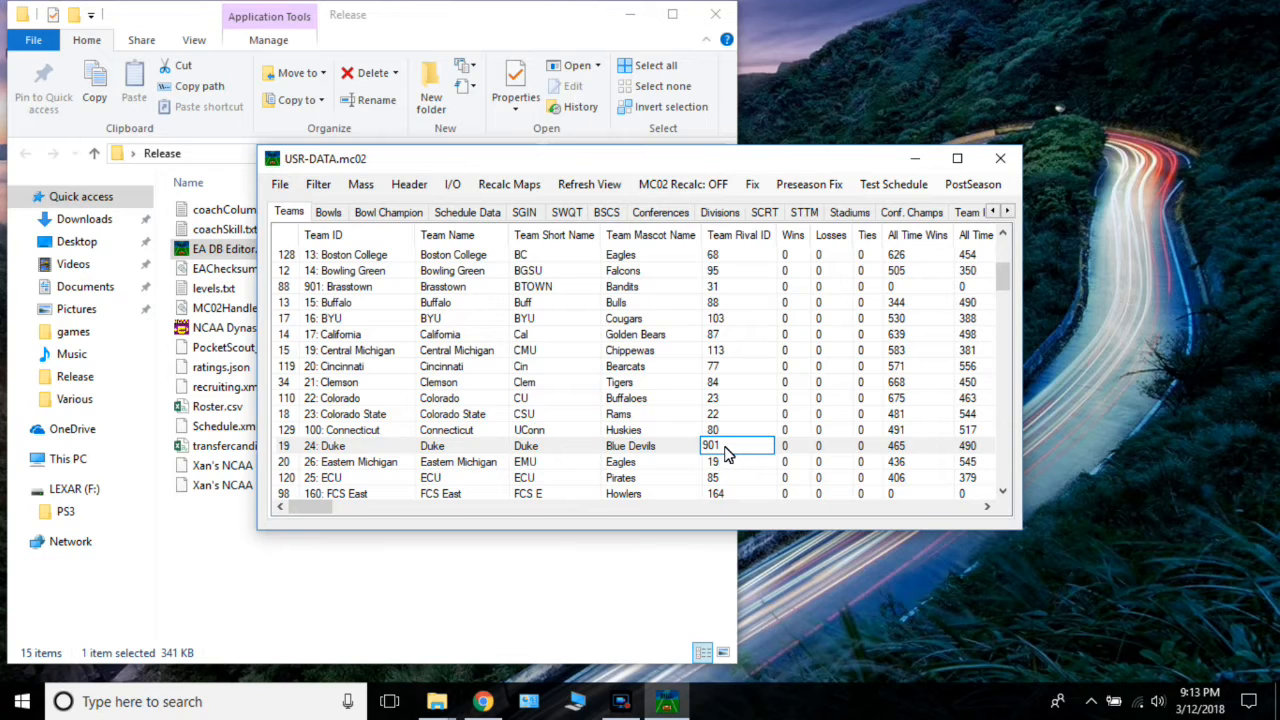
key("Return")
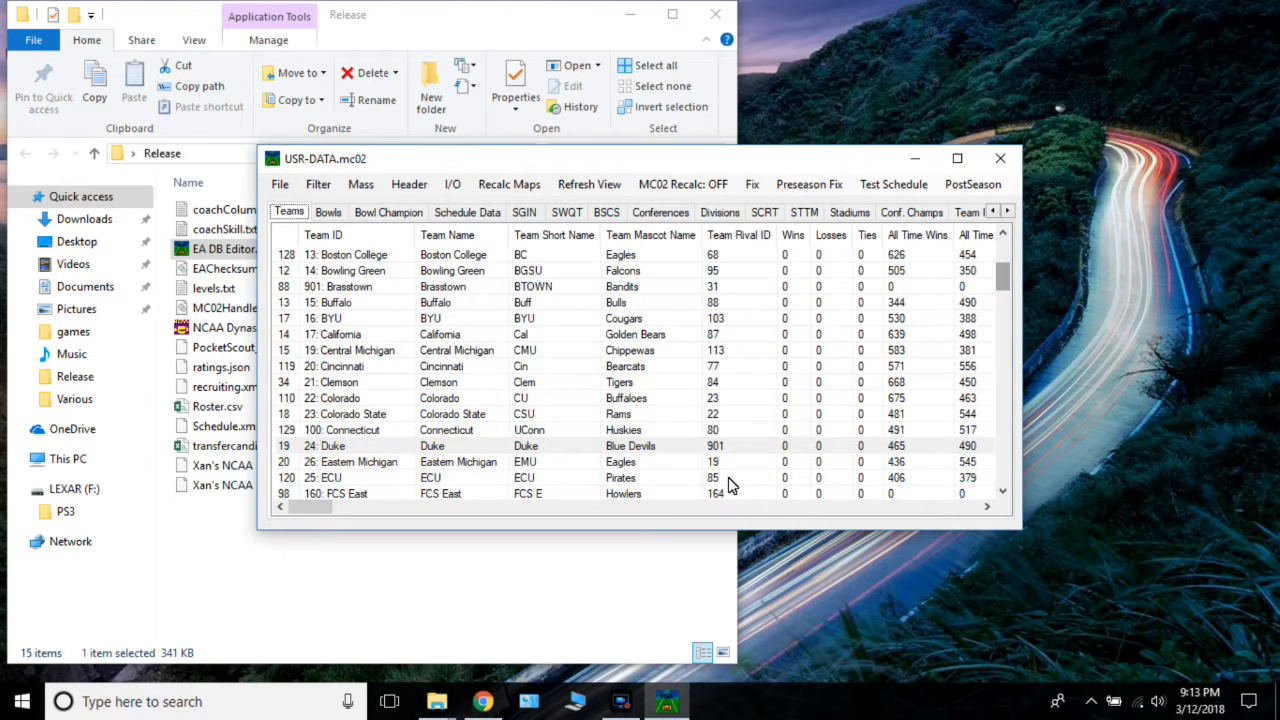
Set Wake Forest's Team Rival ID to 901 in the Teams table.
scroll(728, 485, "down", 20)
left_click(723, 447)
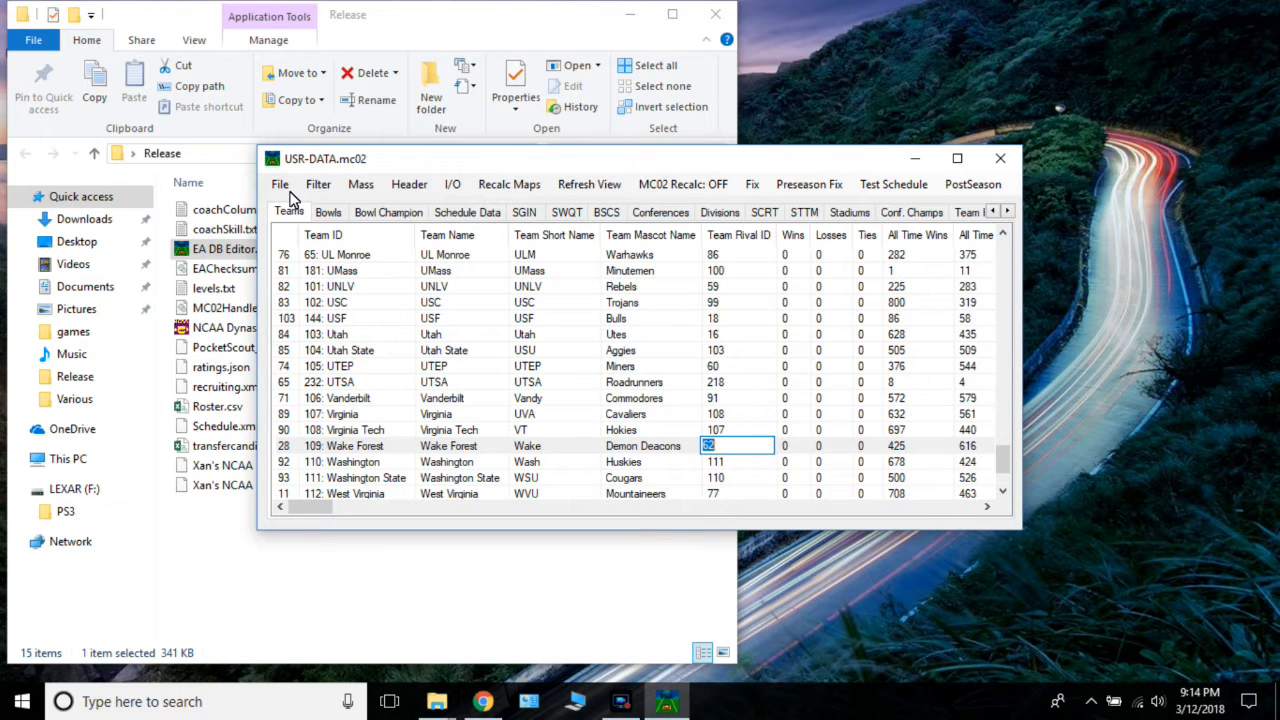
type("901")
Save the edited USR-DATA.mc02 database and close the EA DB editor.
left_click(281, 187)
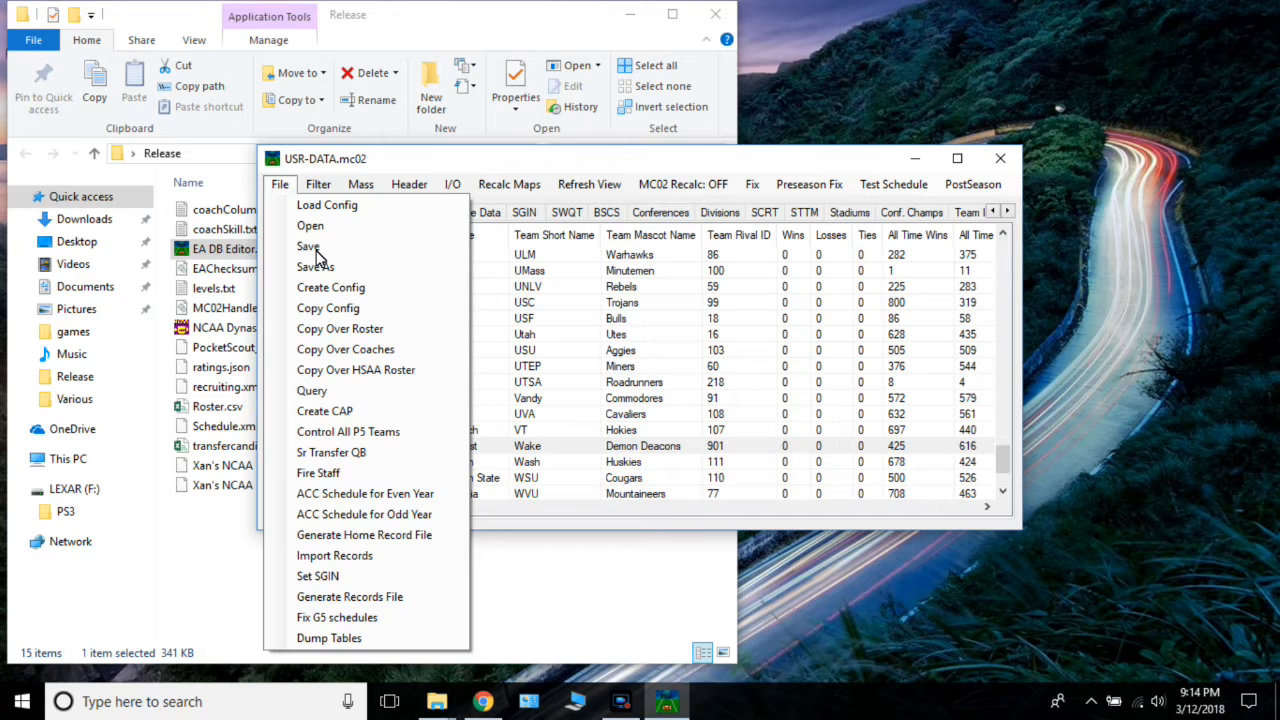
left_click(309, 247)
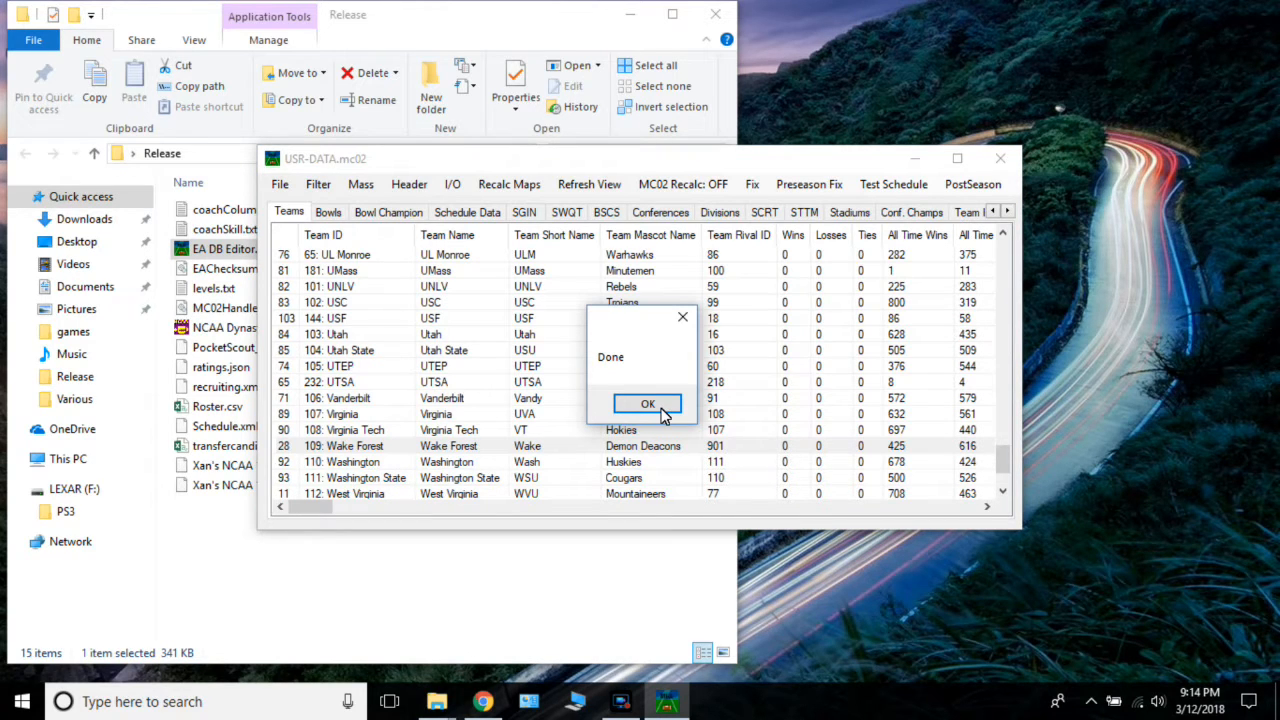
left_click(664, 410)
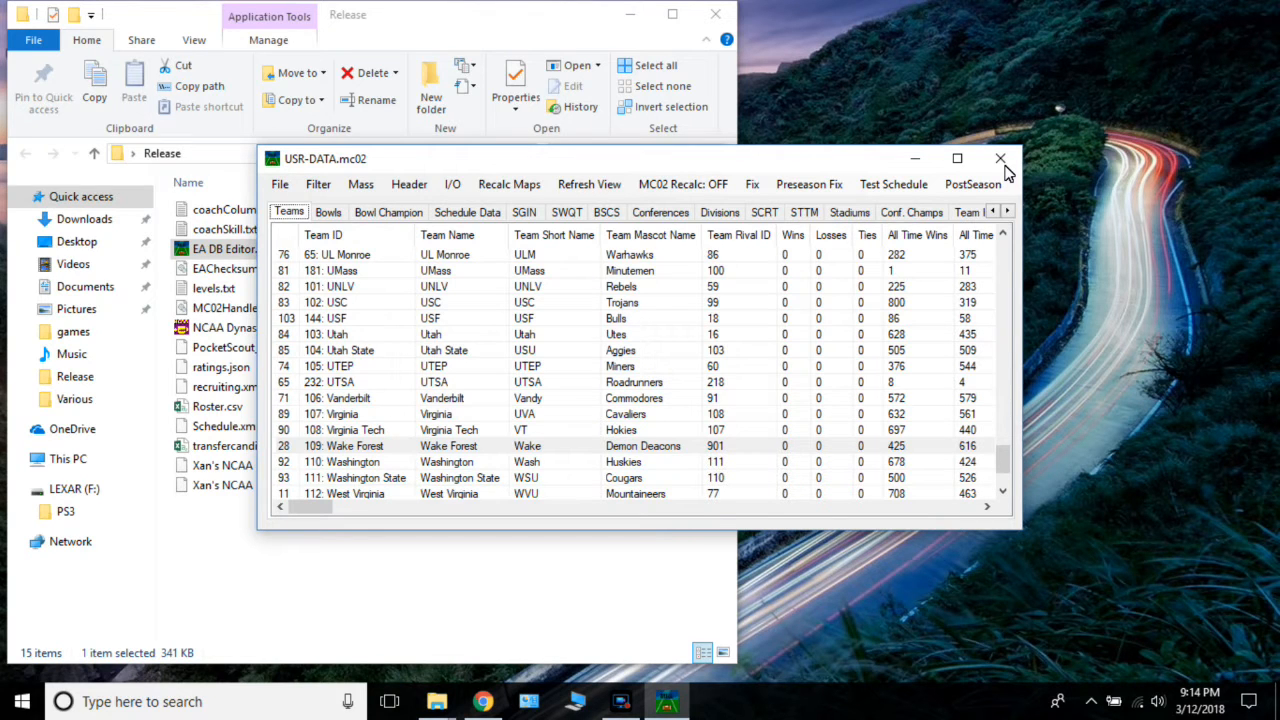
left_click(1000, 159)
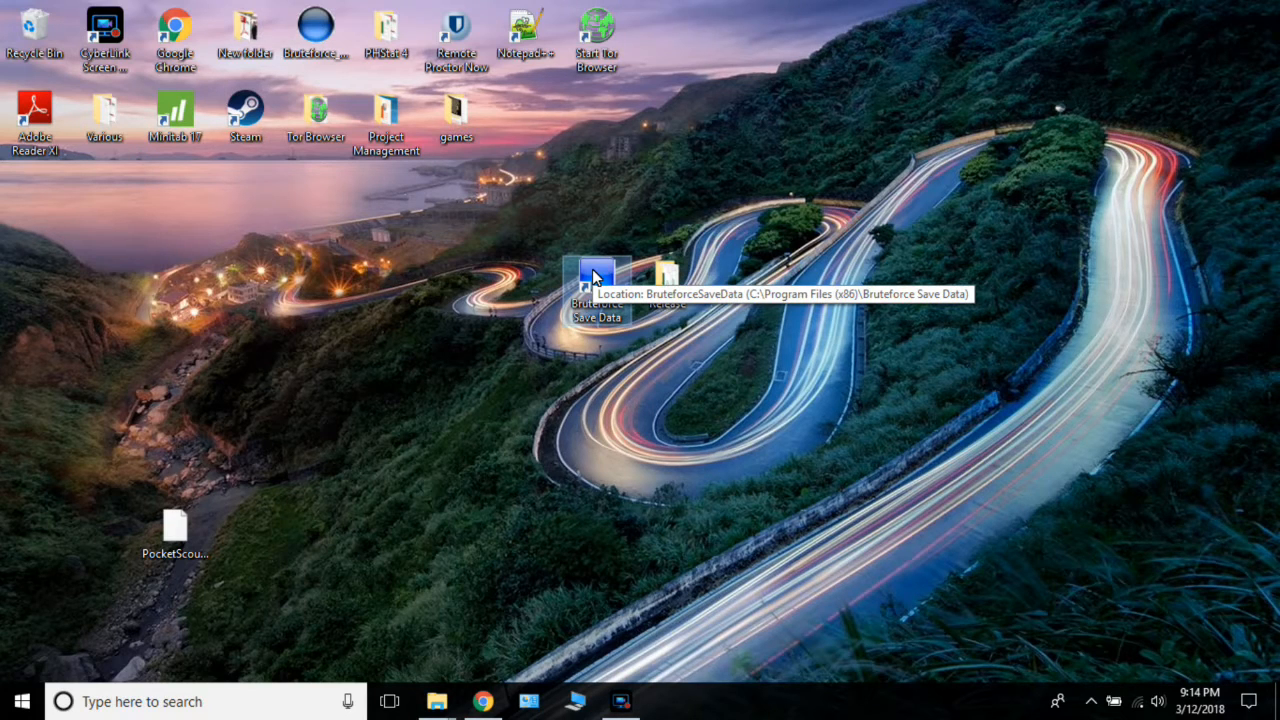
Relaunch Bruteforce Save Data and rename USR-DATA.mc02 to USR-DATA in Patch Creator's file selection, accepting the extension change.
double_click(593, 277)
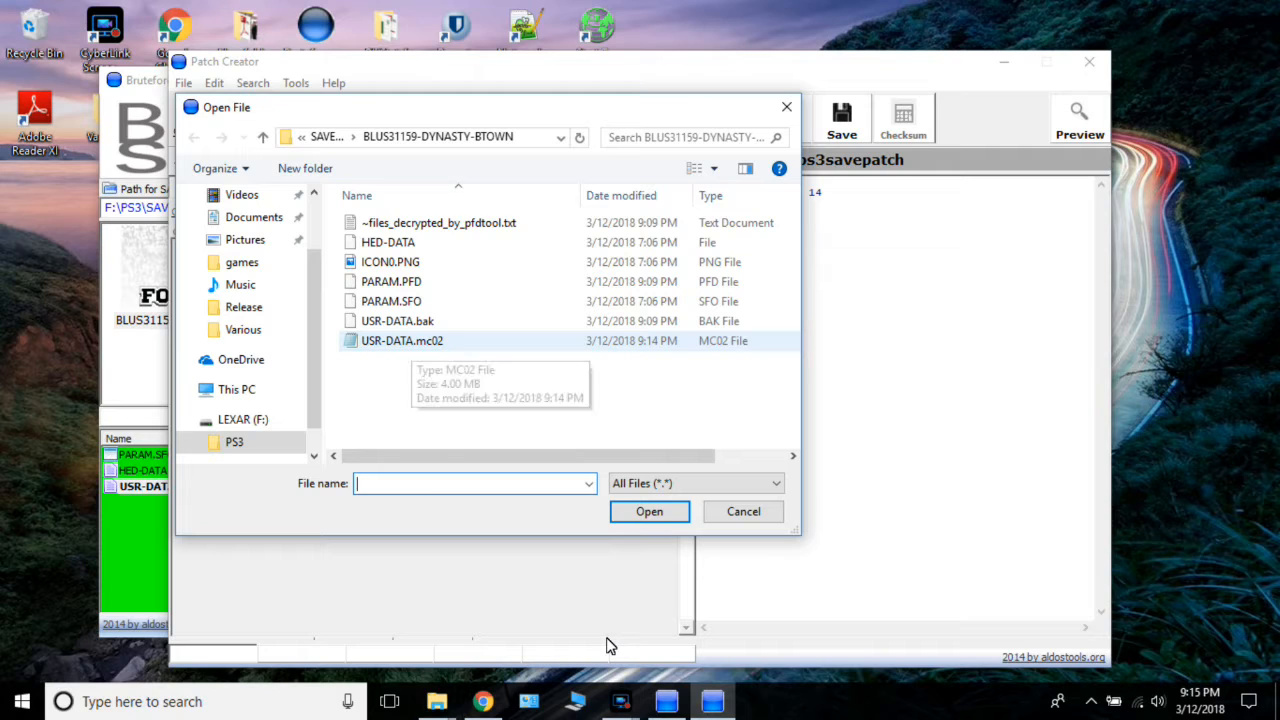
left_click(410, 341)
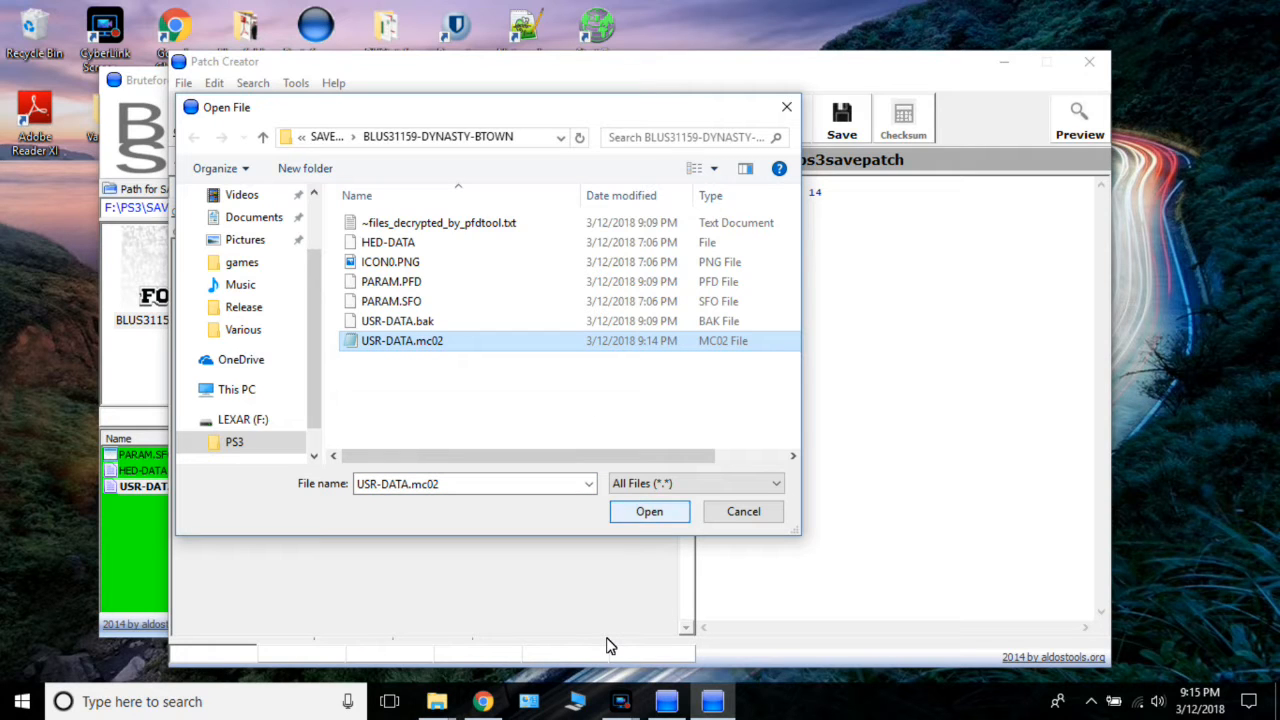
right_click(433, 340)
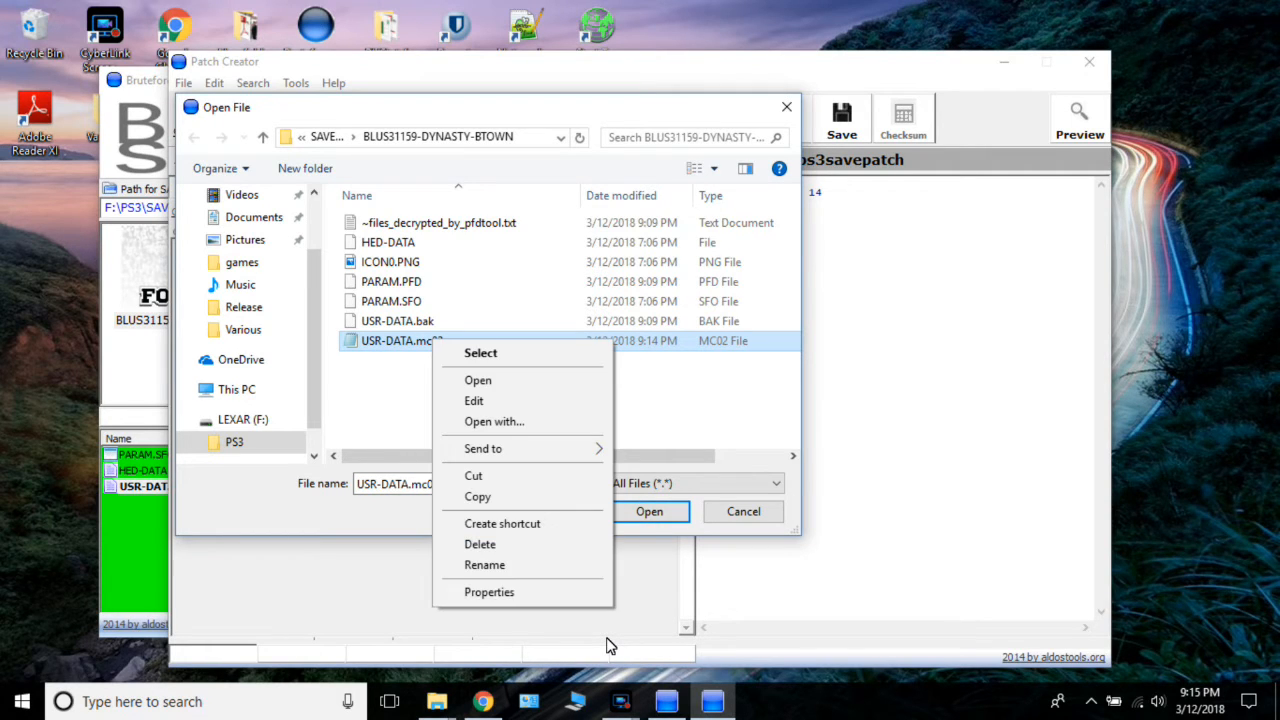
left_click(486, 566)
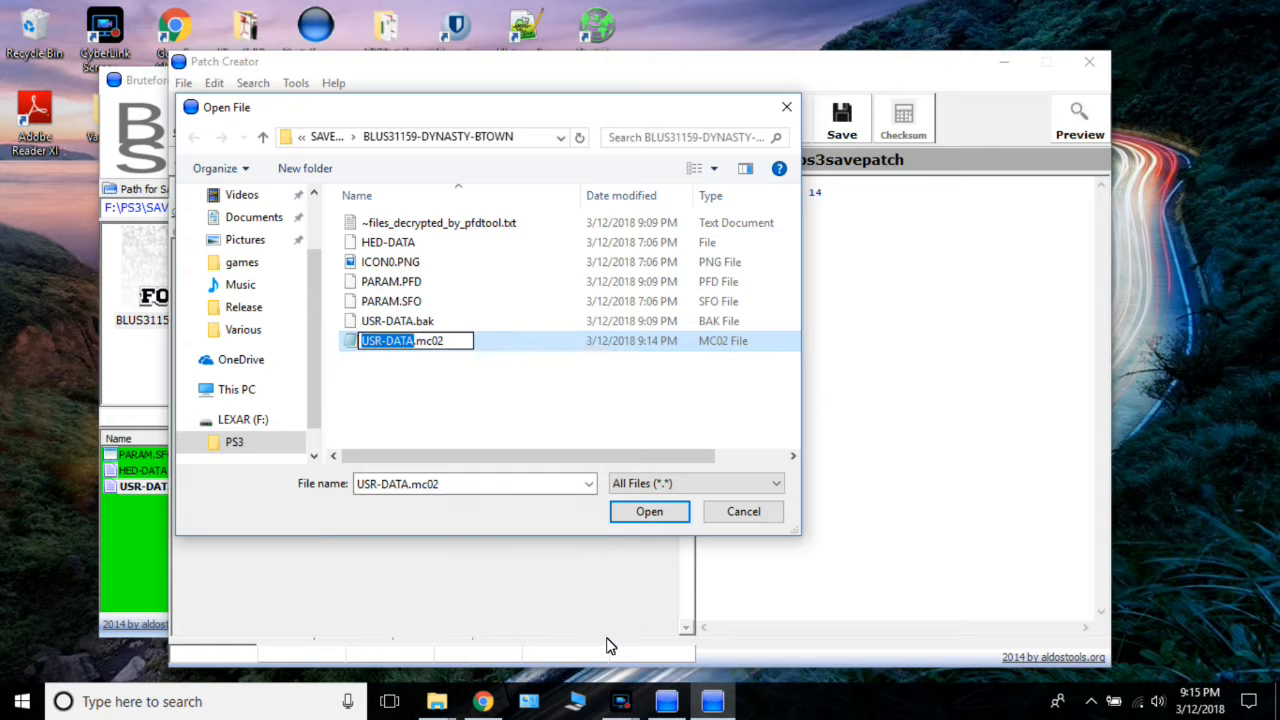
key("End")
key("shift+Left")
key("shift+Left")
key("shift+Left")
key("shift+Left")
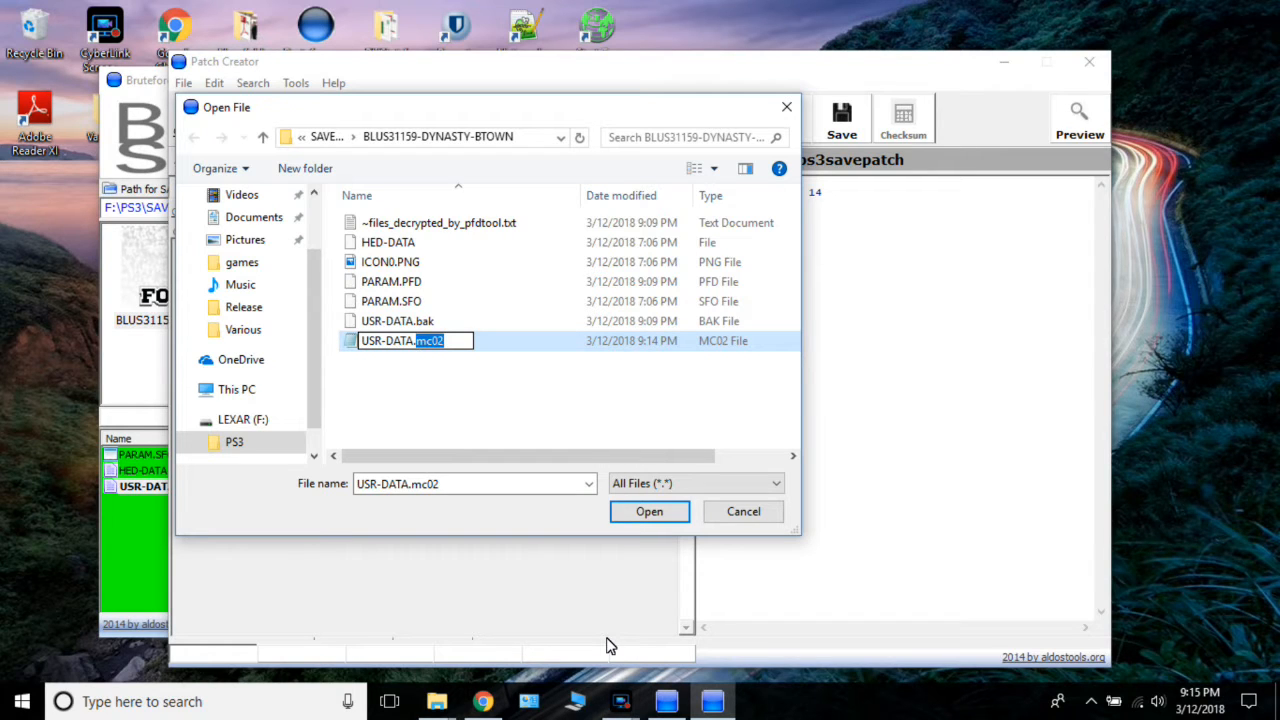
key("BackSpace")
key("BackSpace")
key("Return")
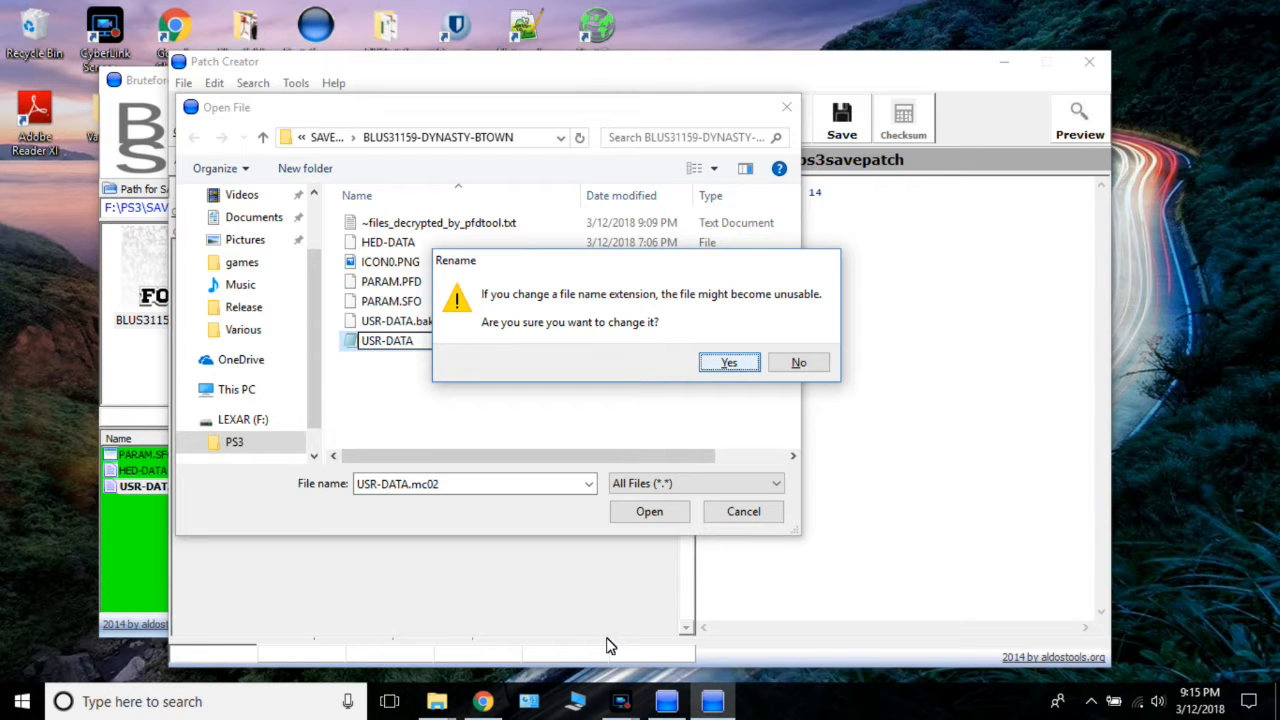
key("Escape")
key("Return")
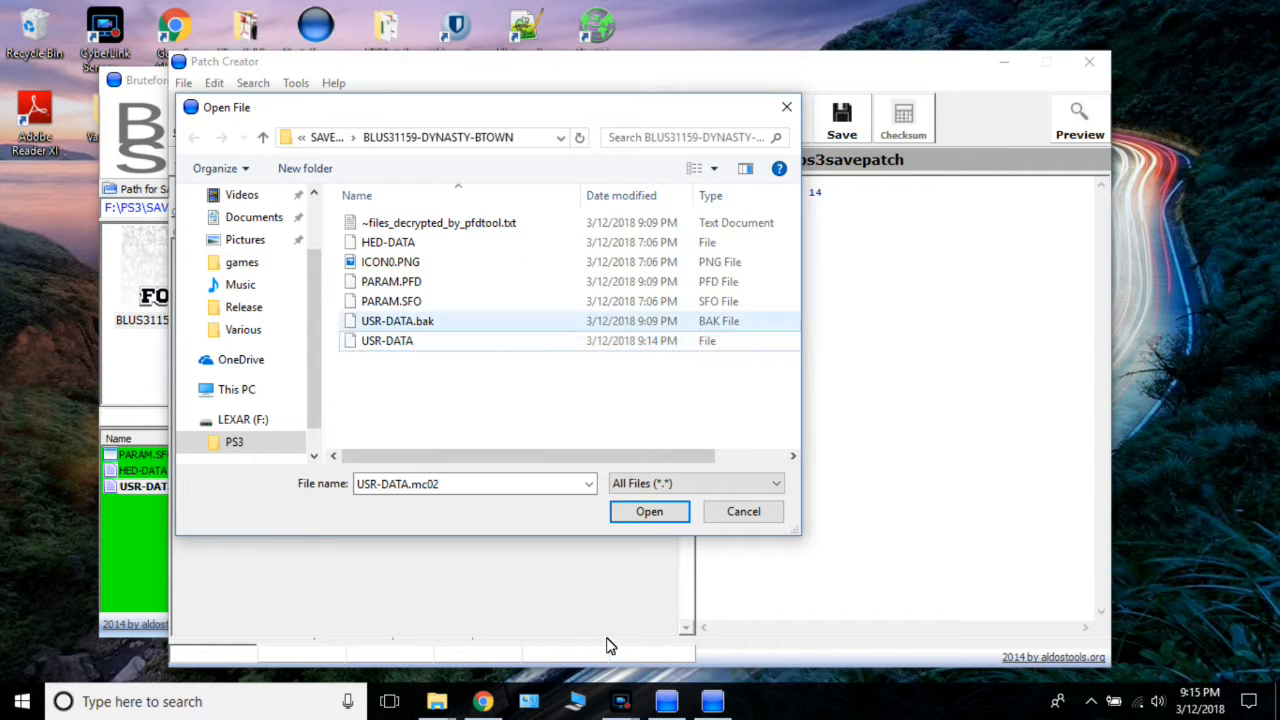
Load USR-DATA into Patch Creator without adding a cheat, and open it in the HxD hex editor.
left_click(387, 341)
key("Return")
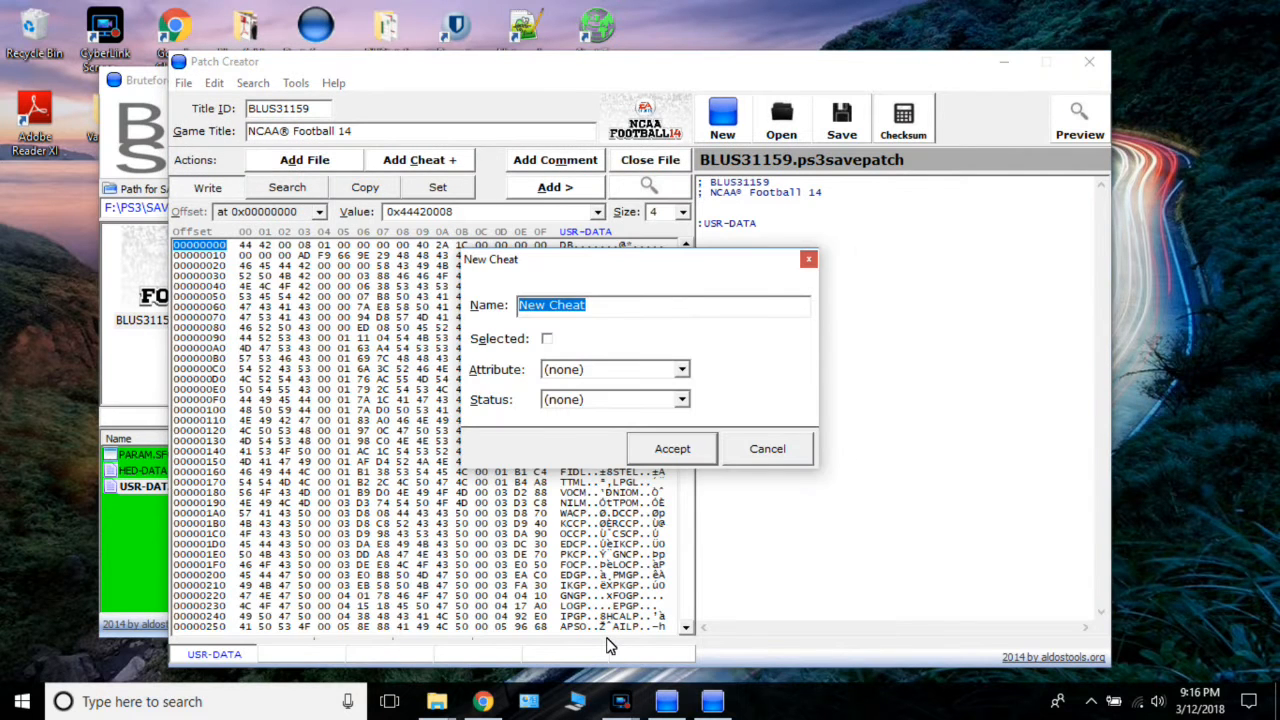
key("Escape")
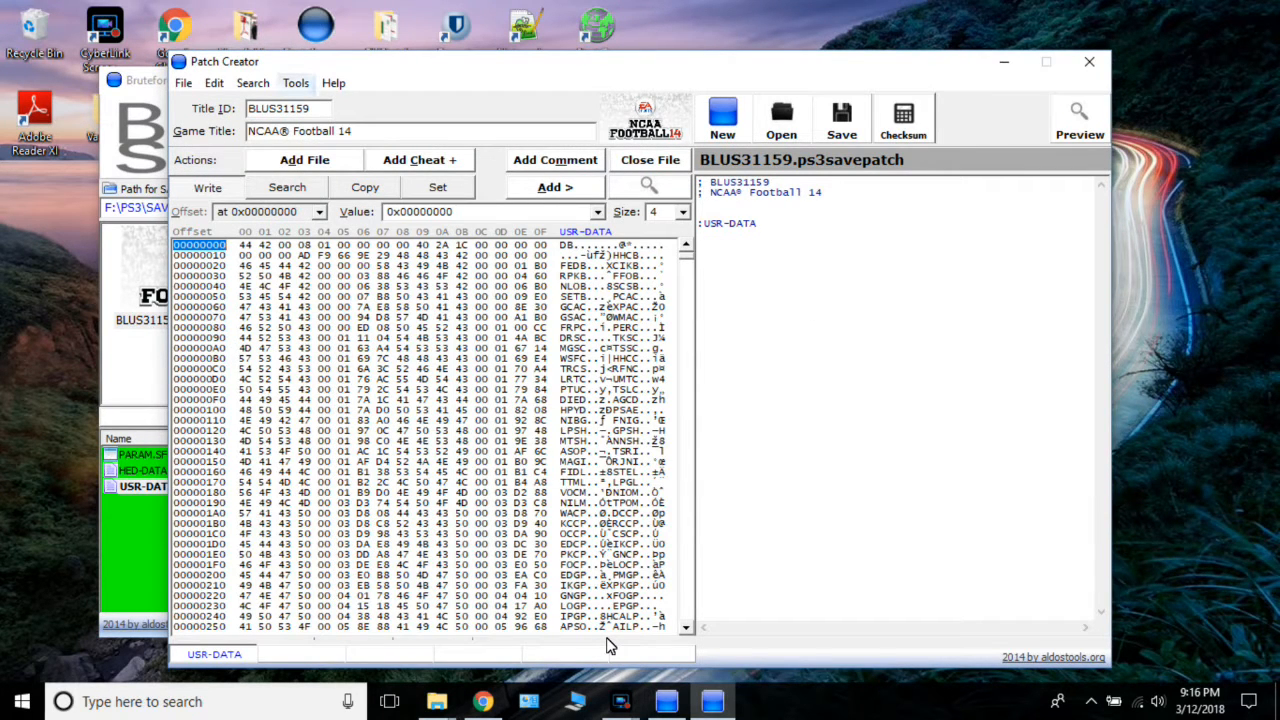
key("alt+t")
key("Down")
key("Return")
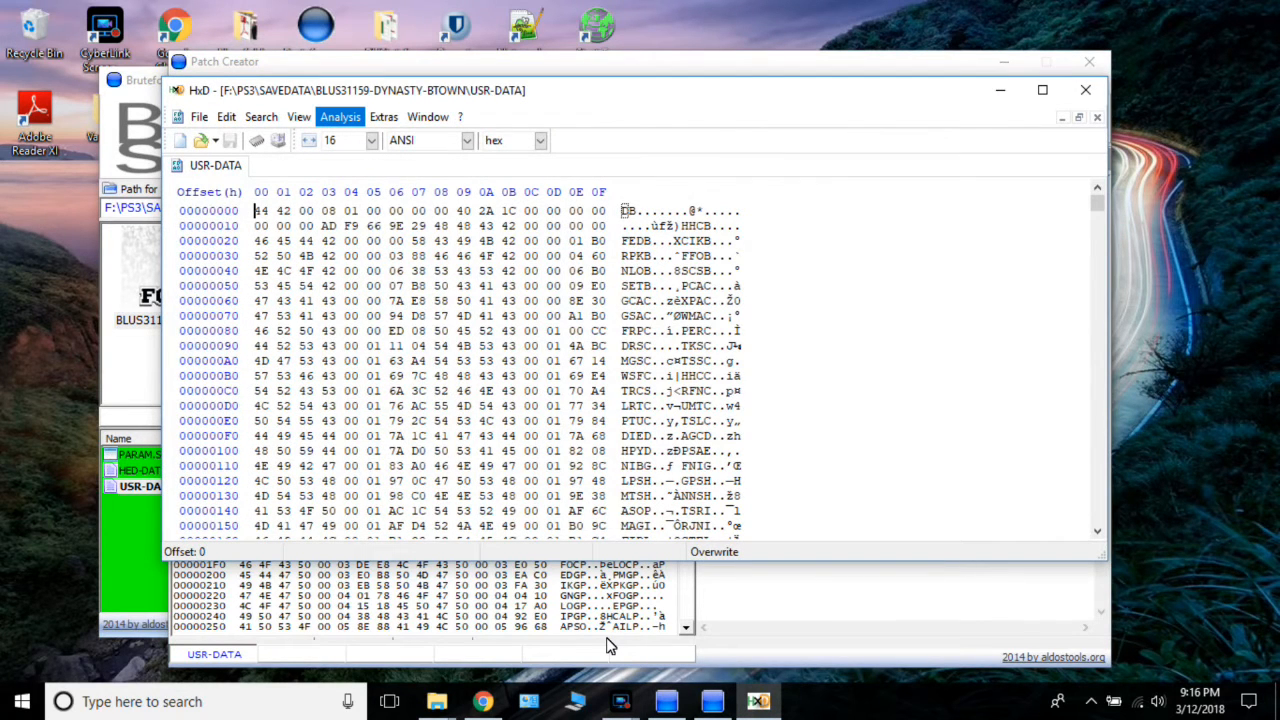
Paste-insert the copied header block at offset 0 of USR-DATA's text column, accept the file-size change, and save the file.
key("ctrl+v")
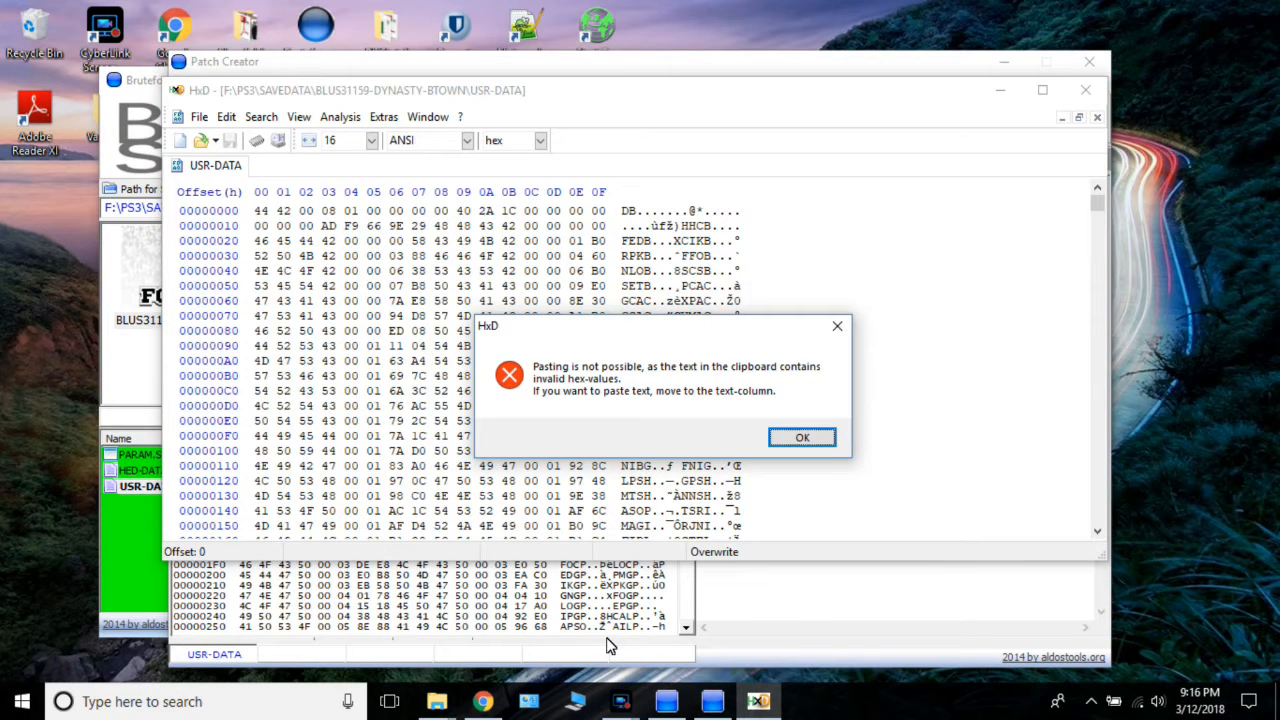
key("Return")
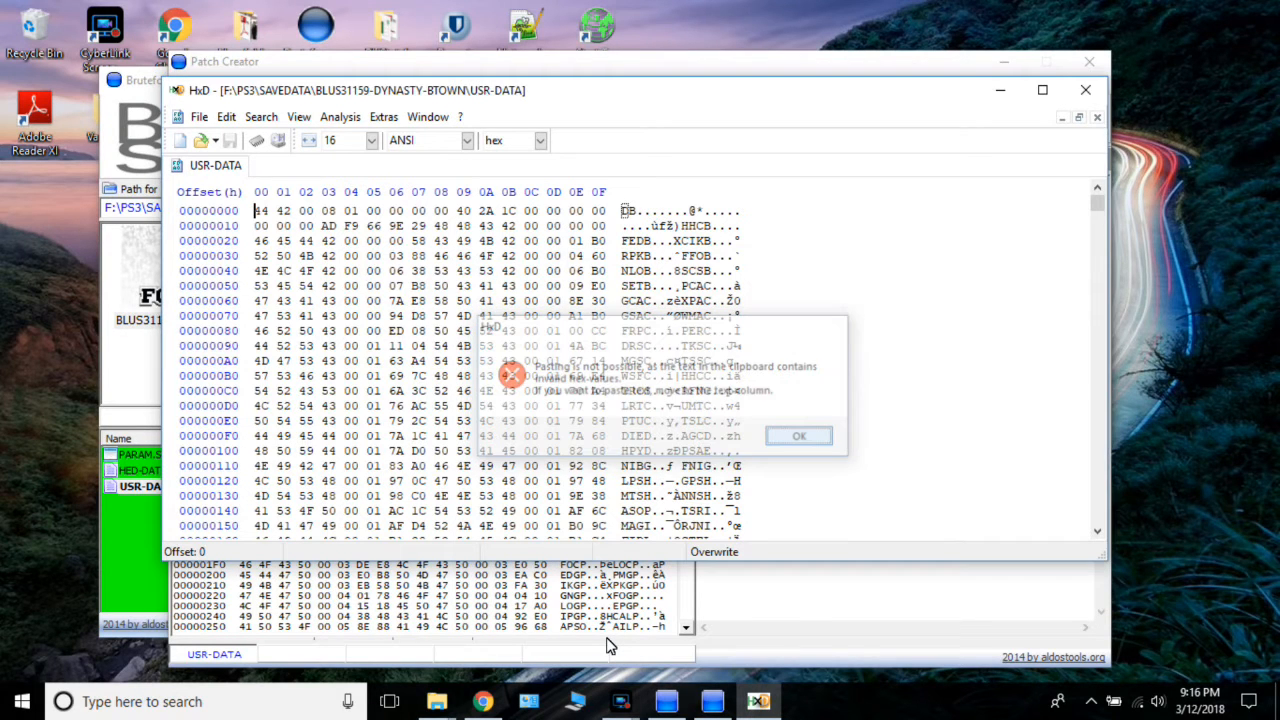
key("alt+v")
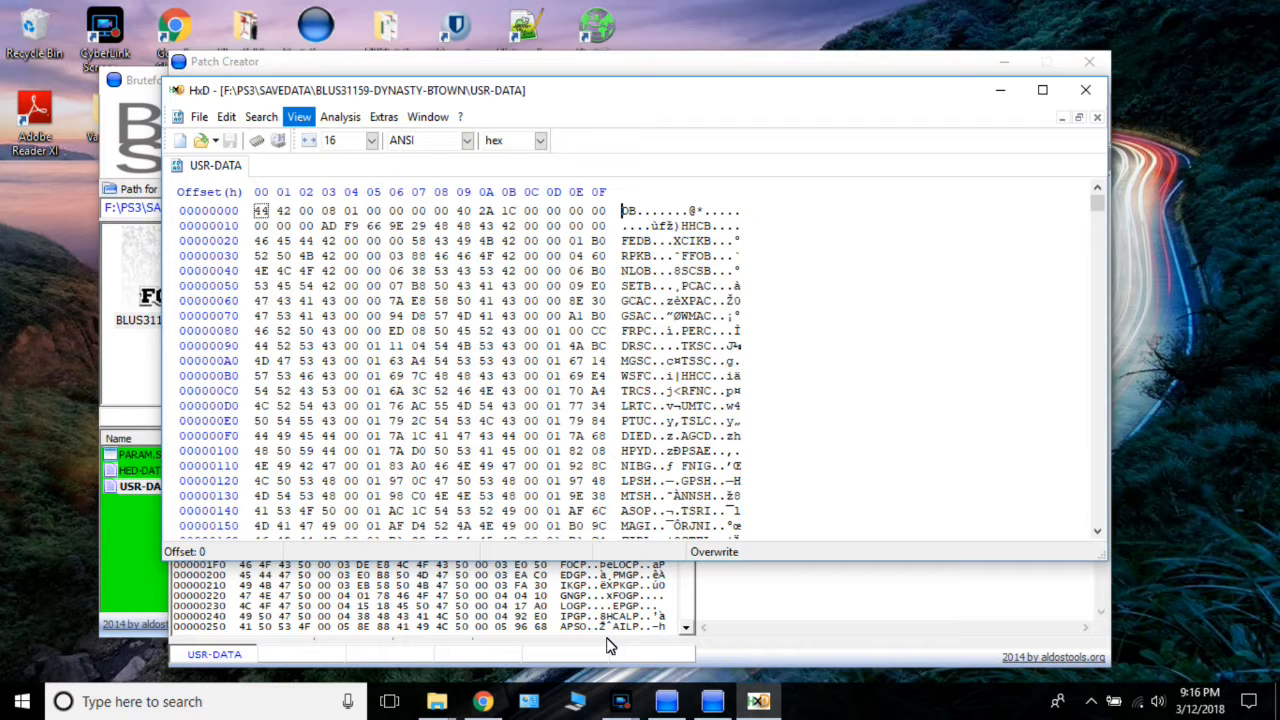
key("alt+e")
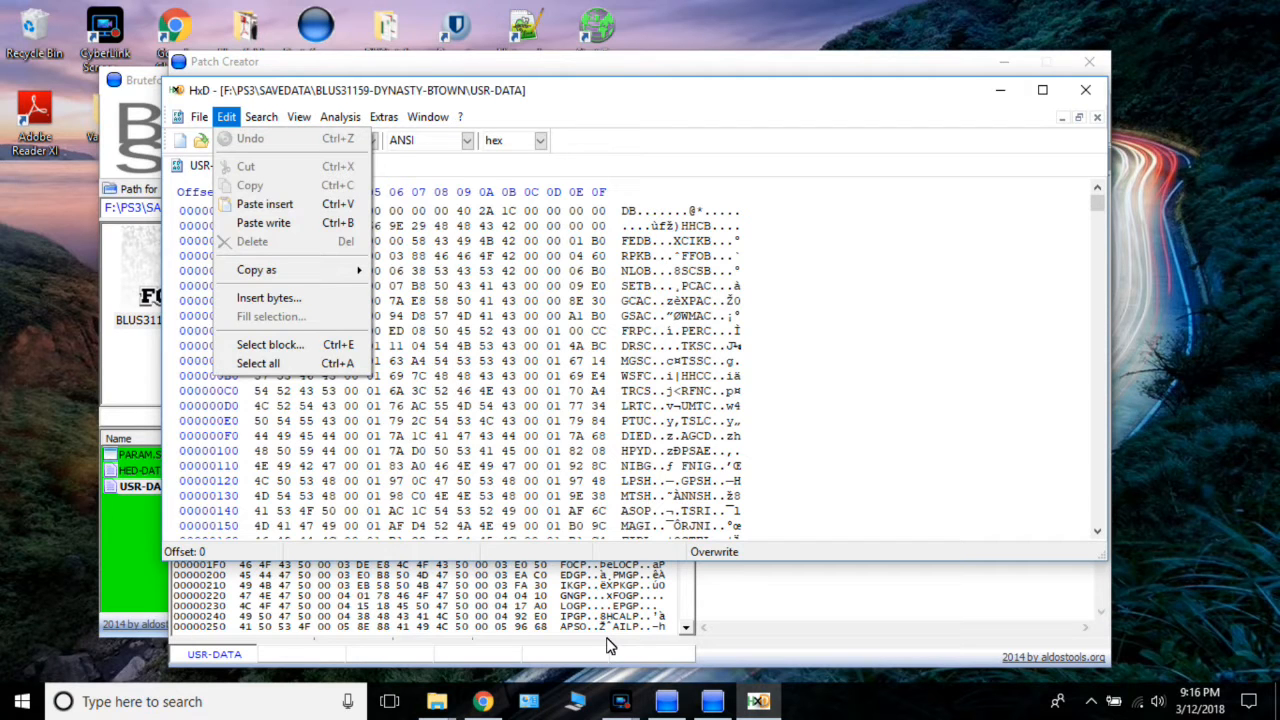
key("Down")
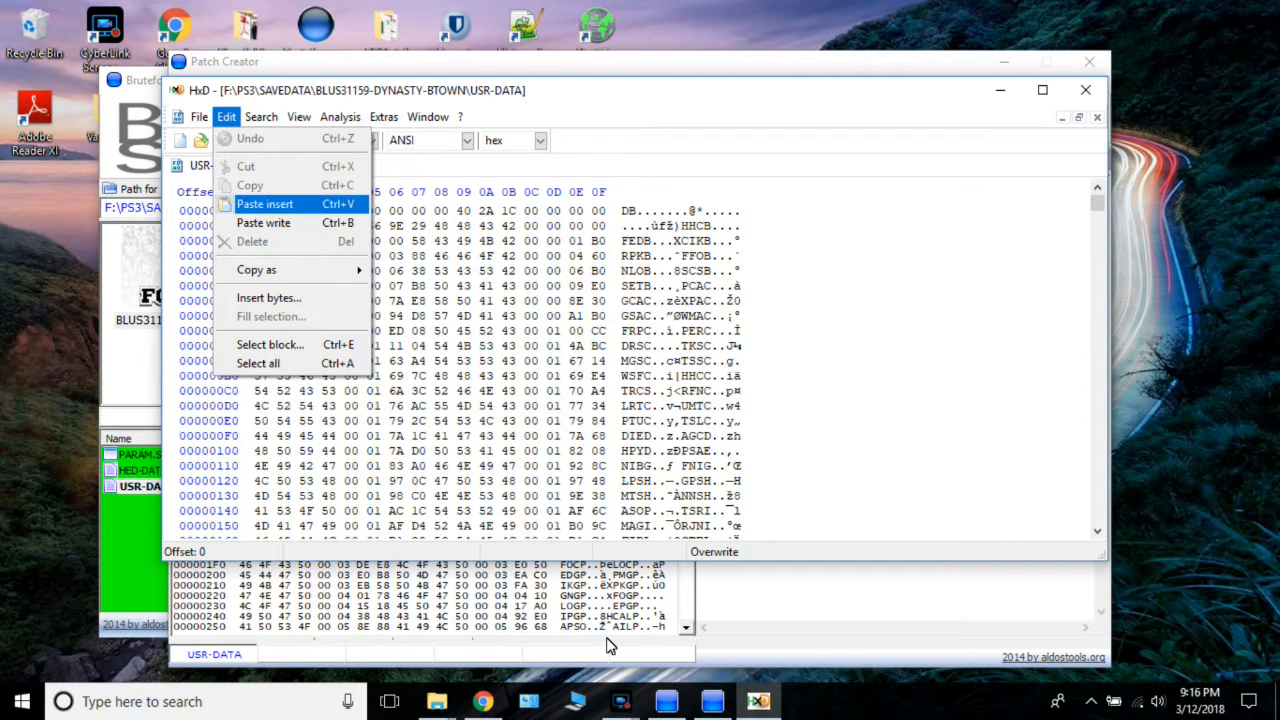
key("Return")
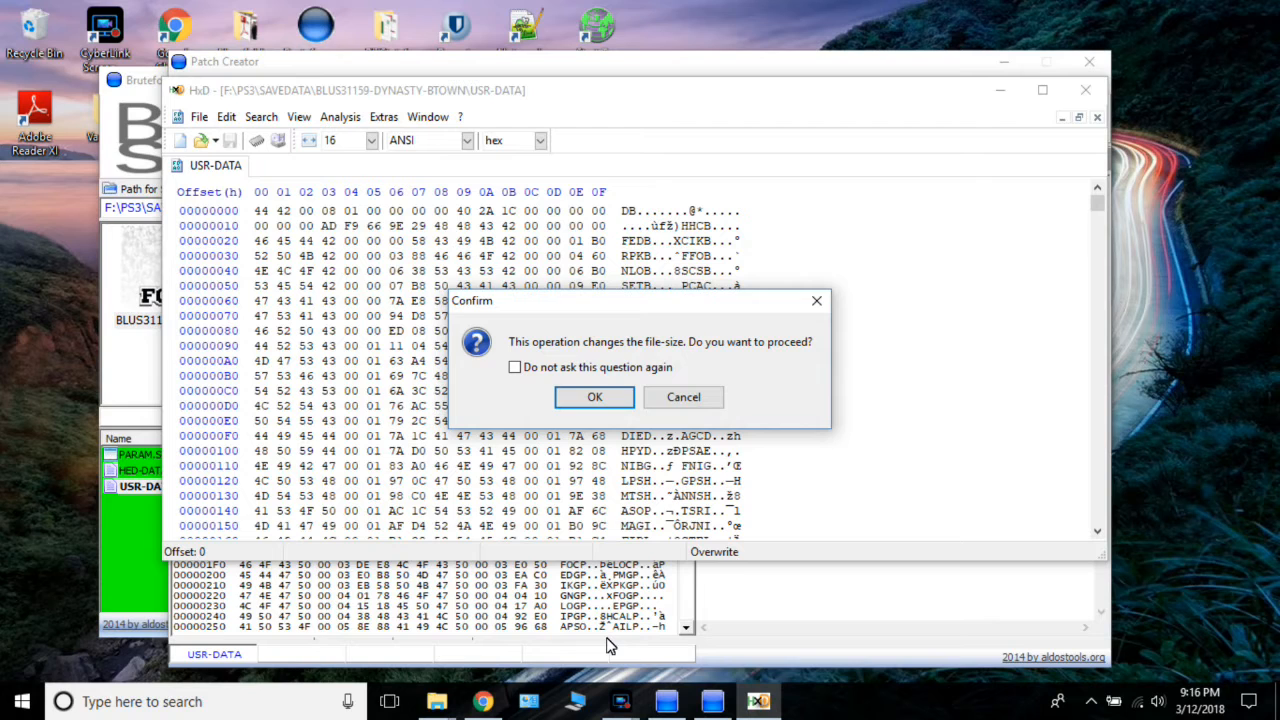
key("Return")
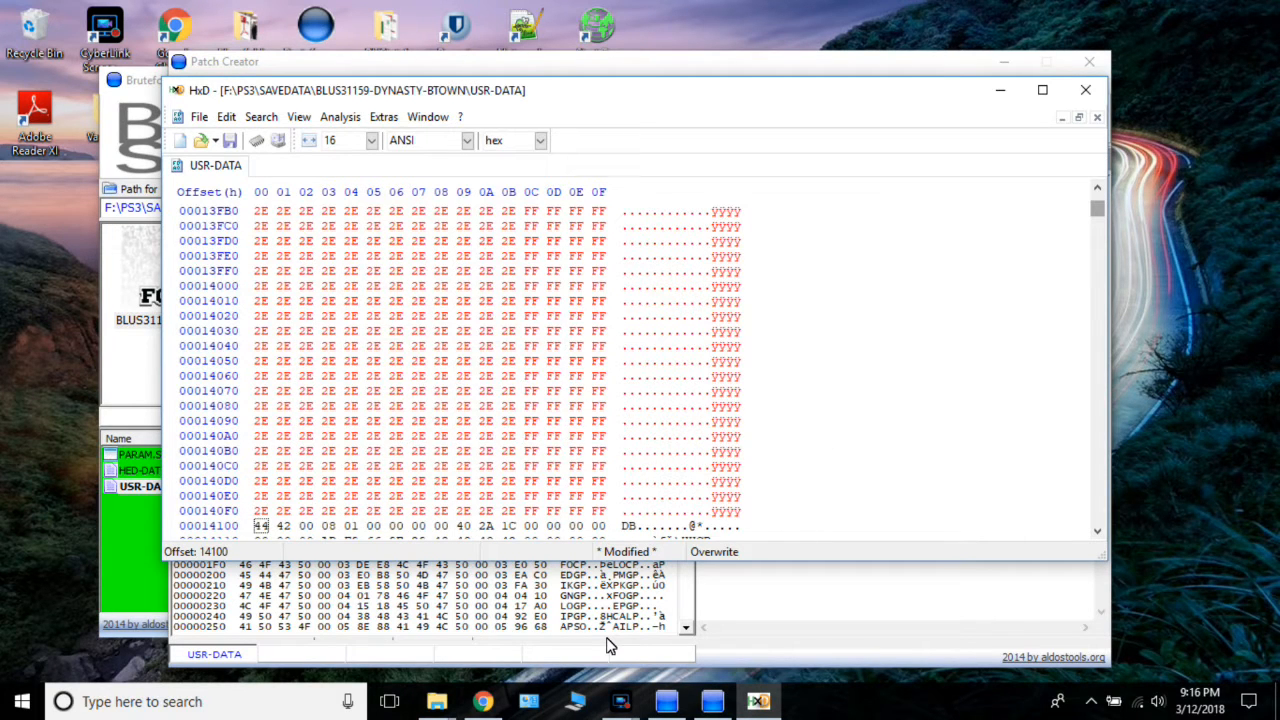
key("ctrl+Home")
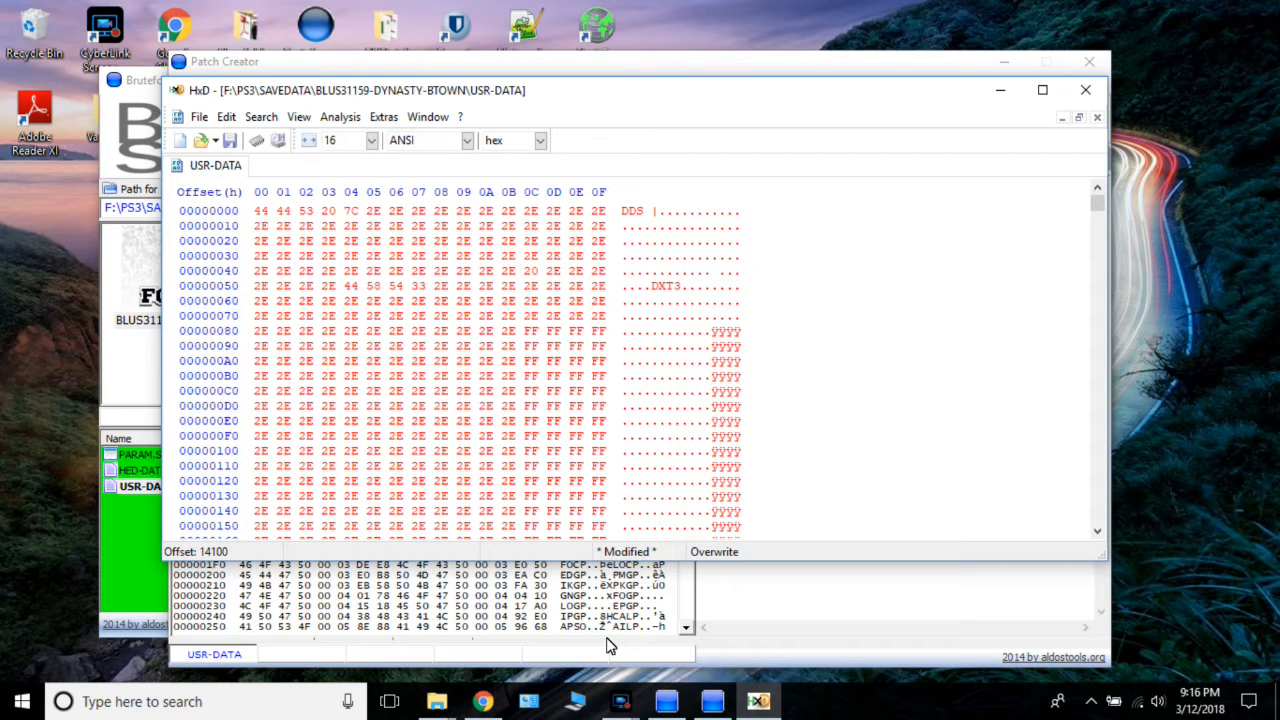
key("ctrl+s")
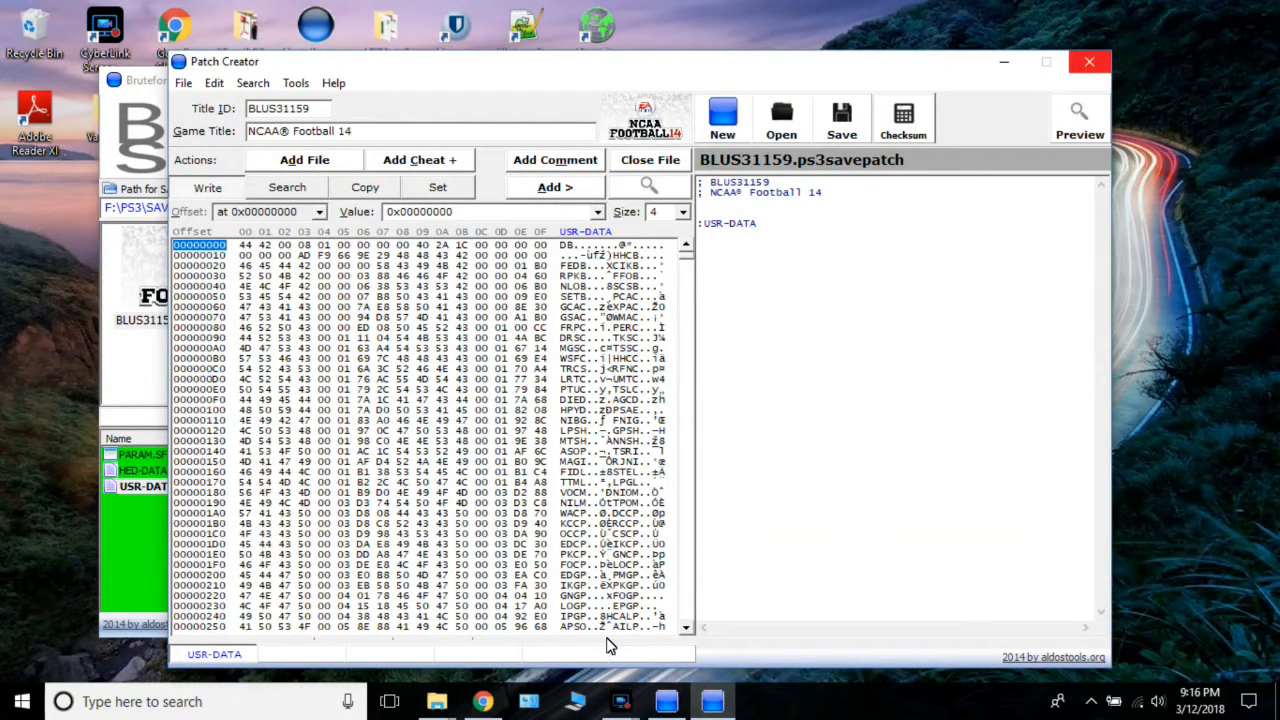
Close Patch Creator, saving its changes before exit.
left_click(1089, 62)
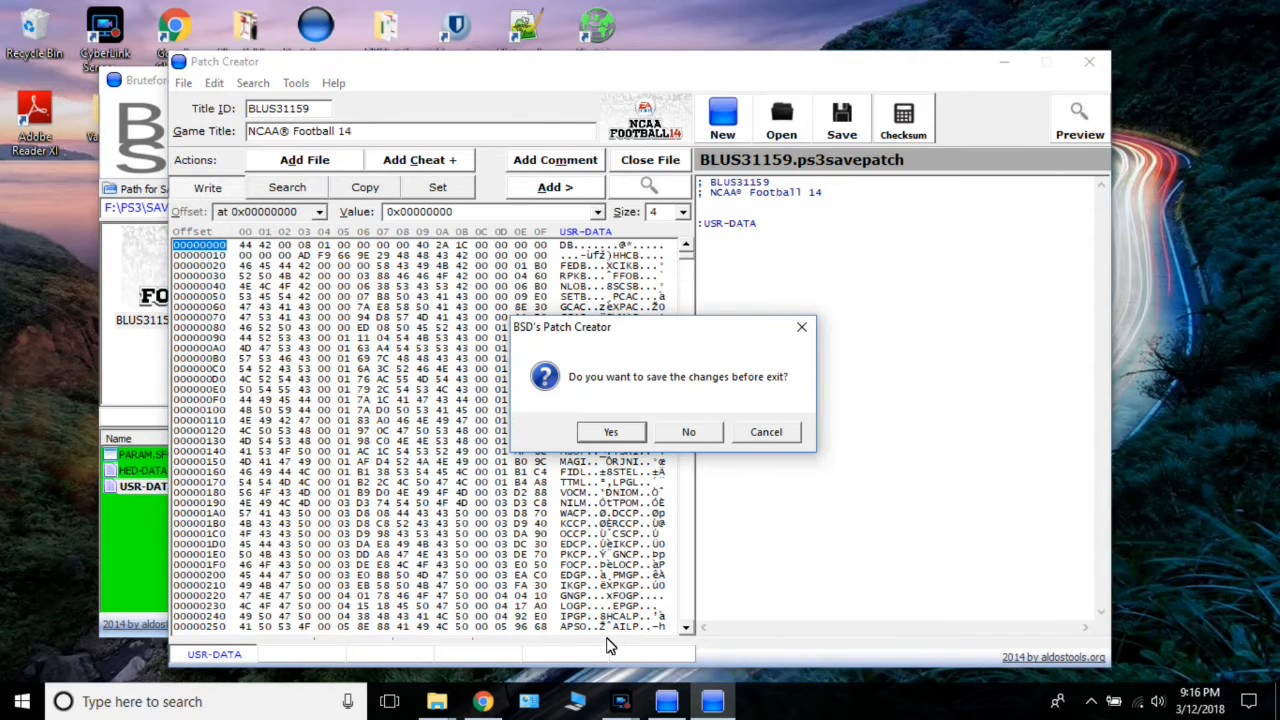
key("Return")
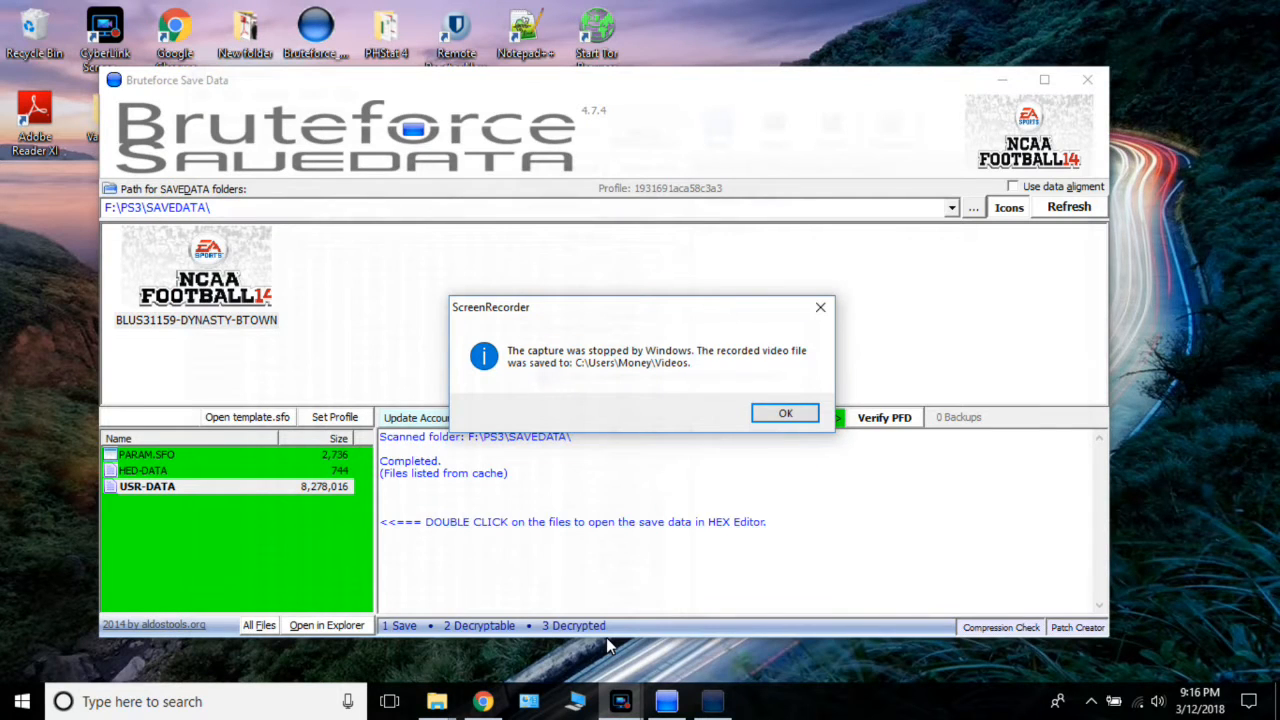
left_click(772, 416)
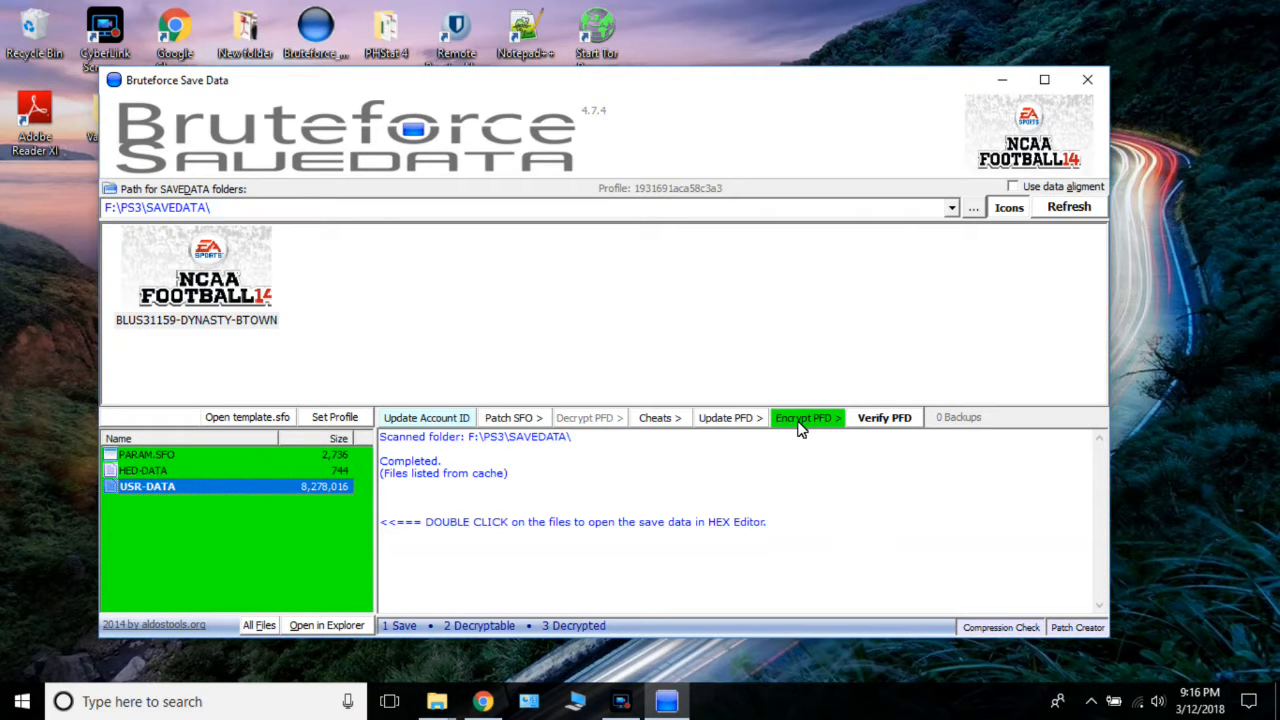
Encrypt the decrypted files of the BLUS31159-DYNASTY-BTOWN save and confirm the encryption.
left_click(800, 420)
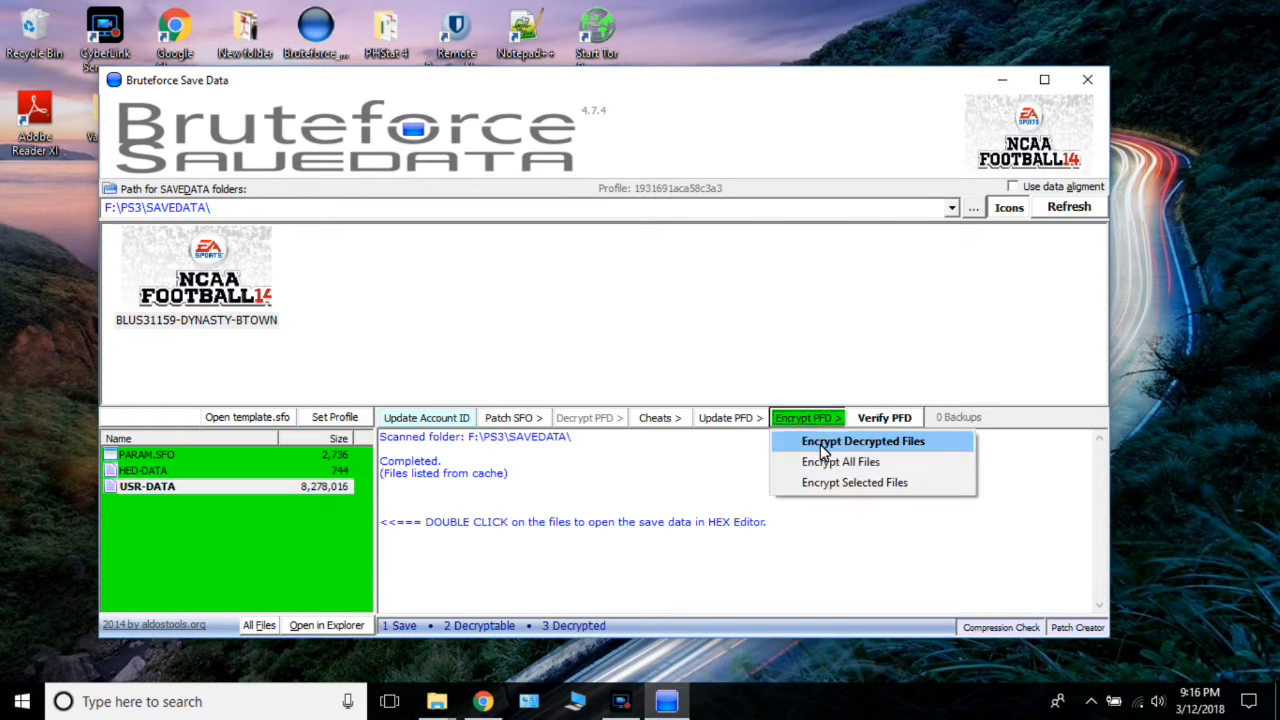
left_click(821, 447)
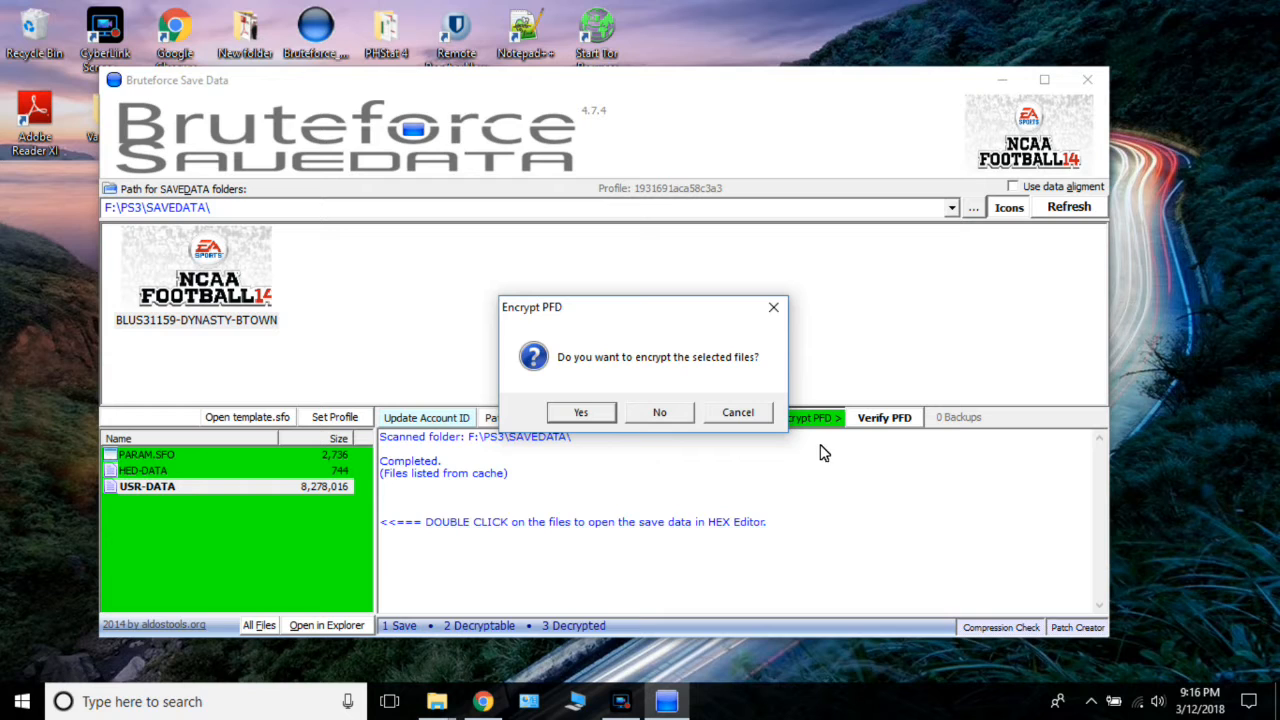
left_click(584, 413)
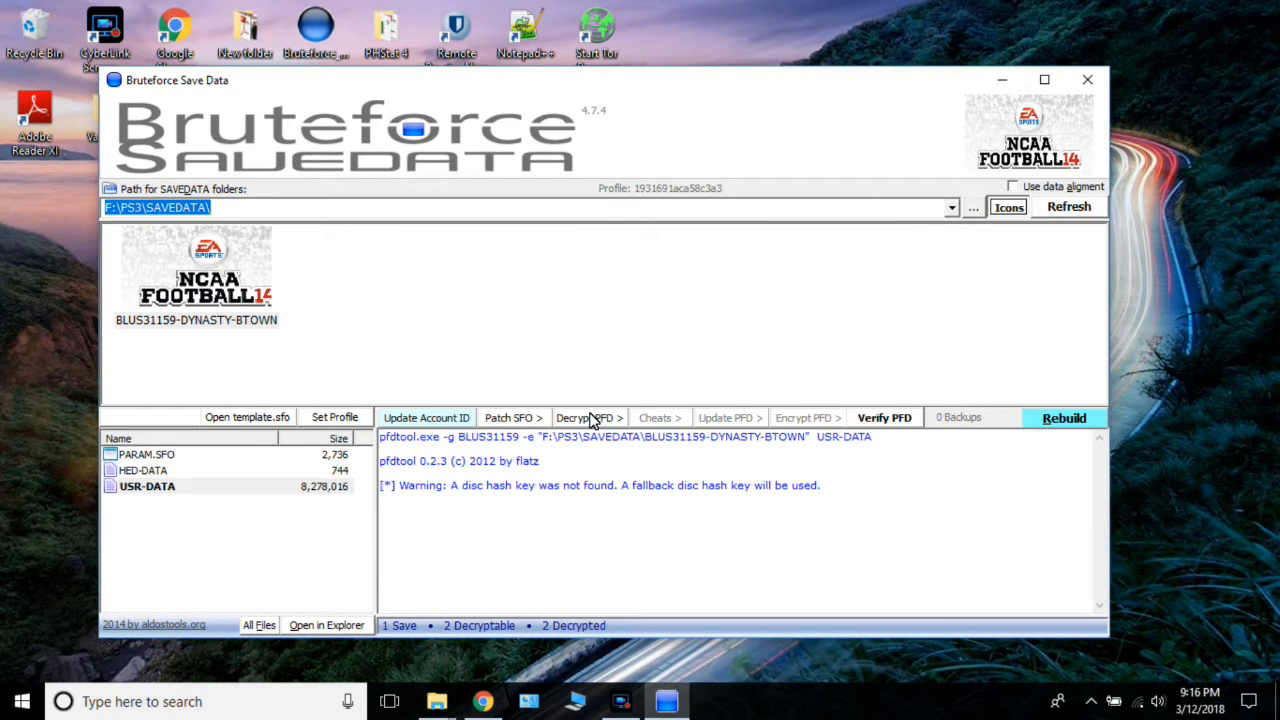
Try to exit Bruteforce Save Data, decline leaving saves decrypted, and check HED-DATA, PARAM.SFO and USR-DATA in the file list.
left_click(1087, 94)
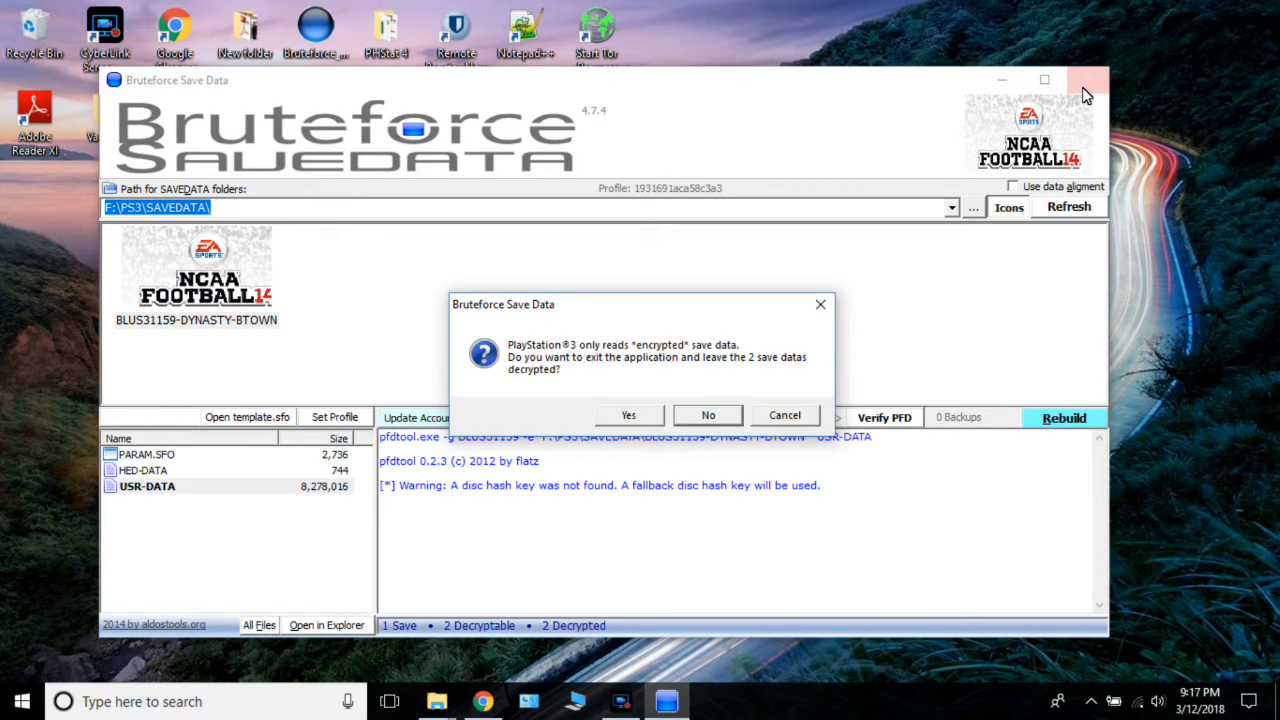
left_click(727, 421)
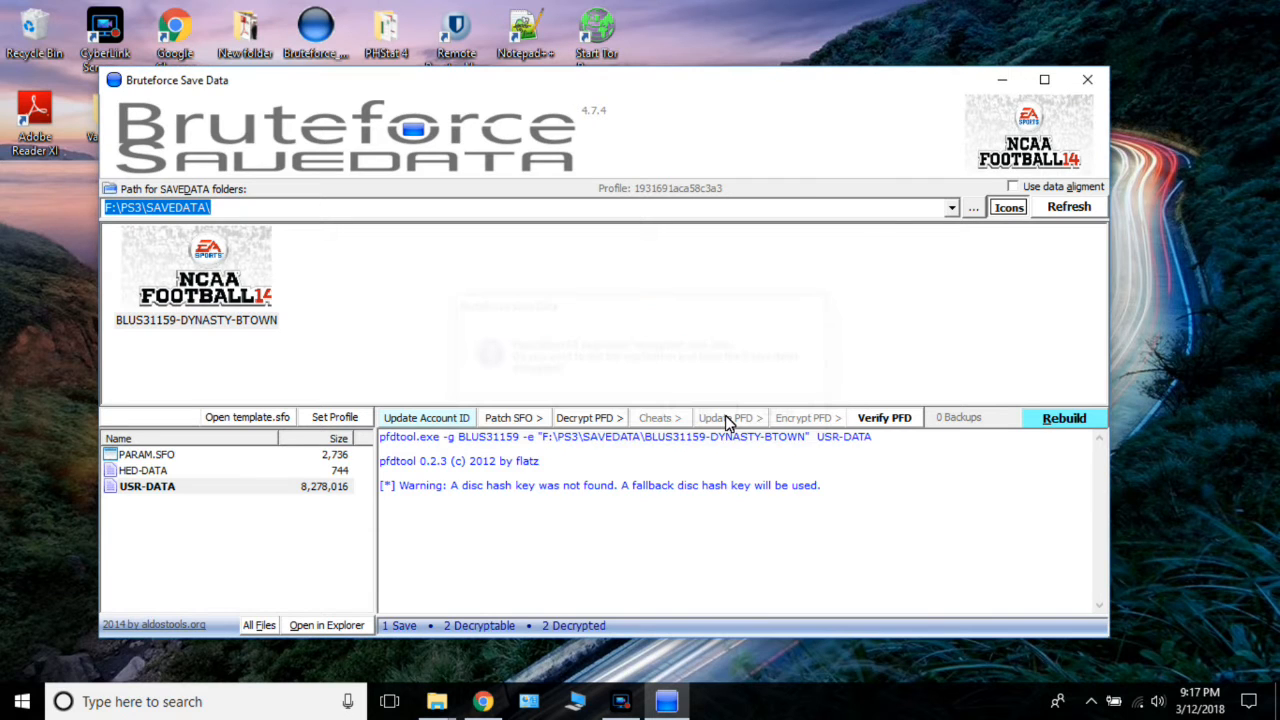
left_click(270, 474)
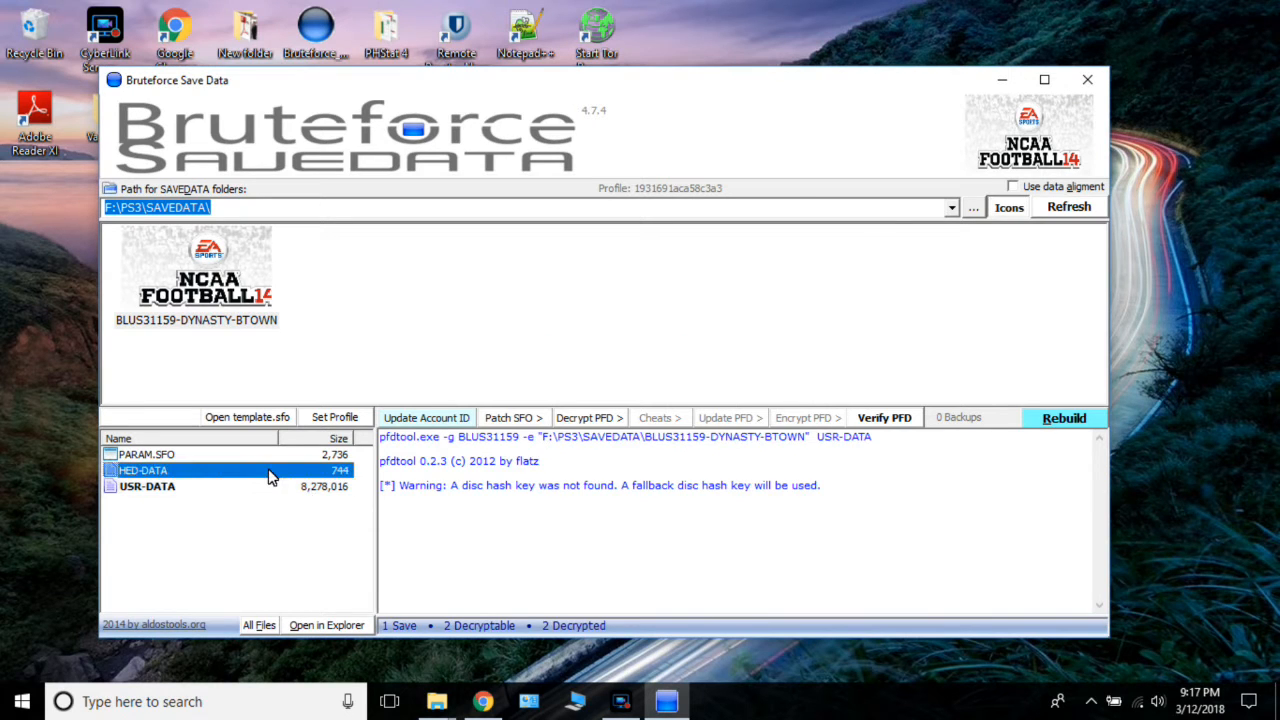
left_click(258, 454)
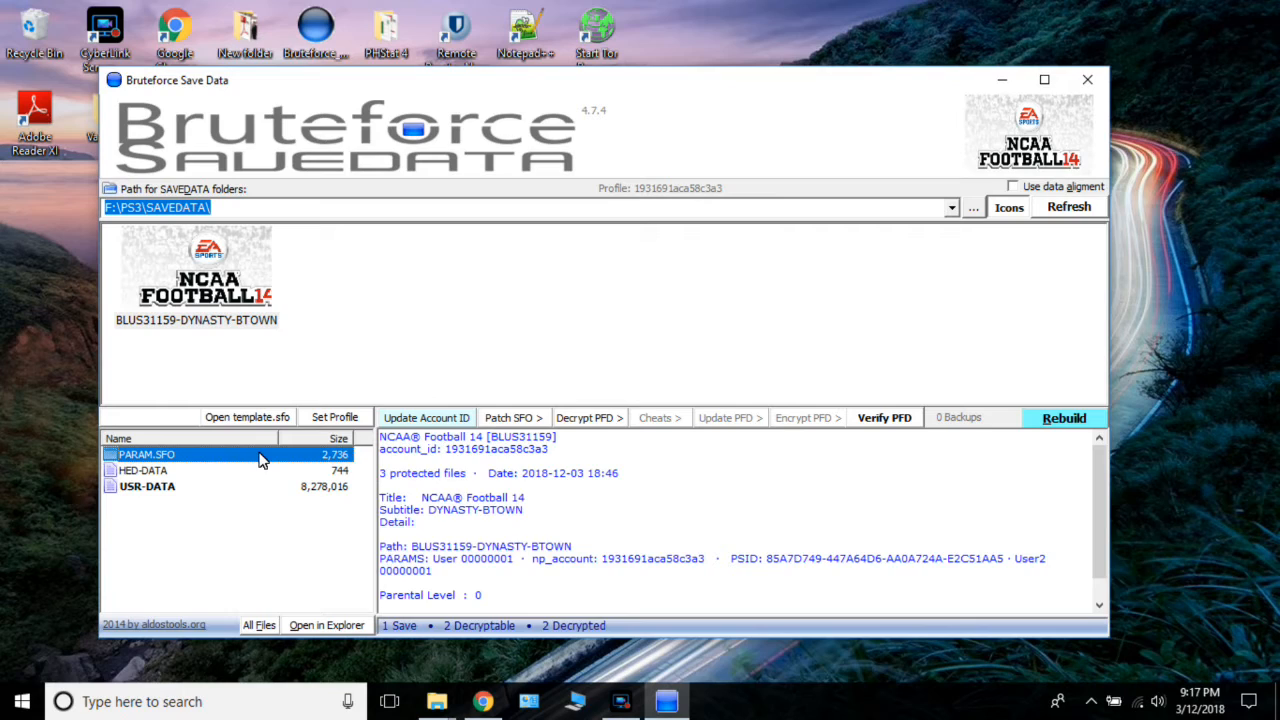
left_click(272, 487)
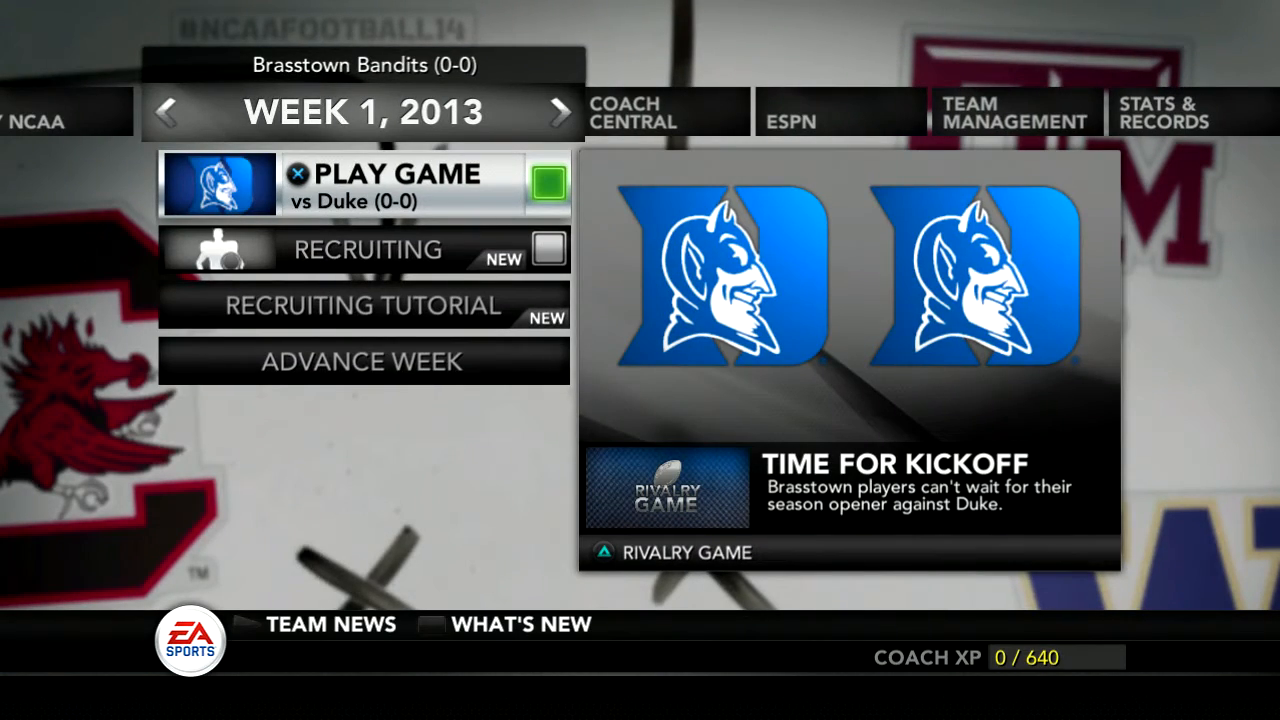
In the NCAA Football 14 dynasty, open Scores/Schedules and switch from the NCAA list to Brasstown's 2013 team schedule.
key("Right")
key("Right")
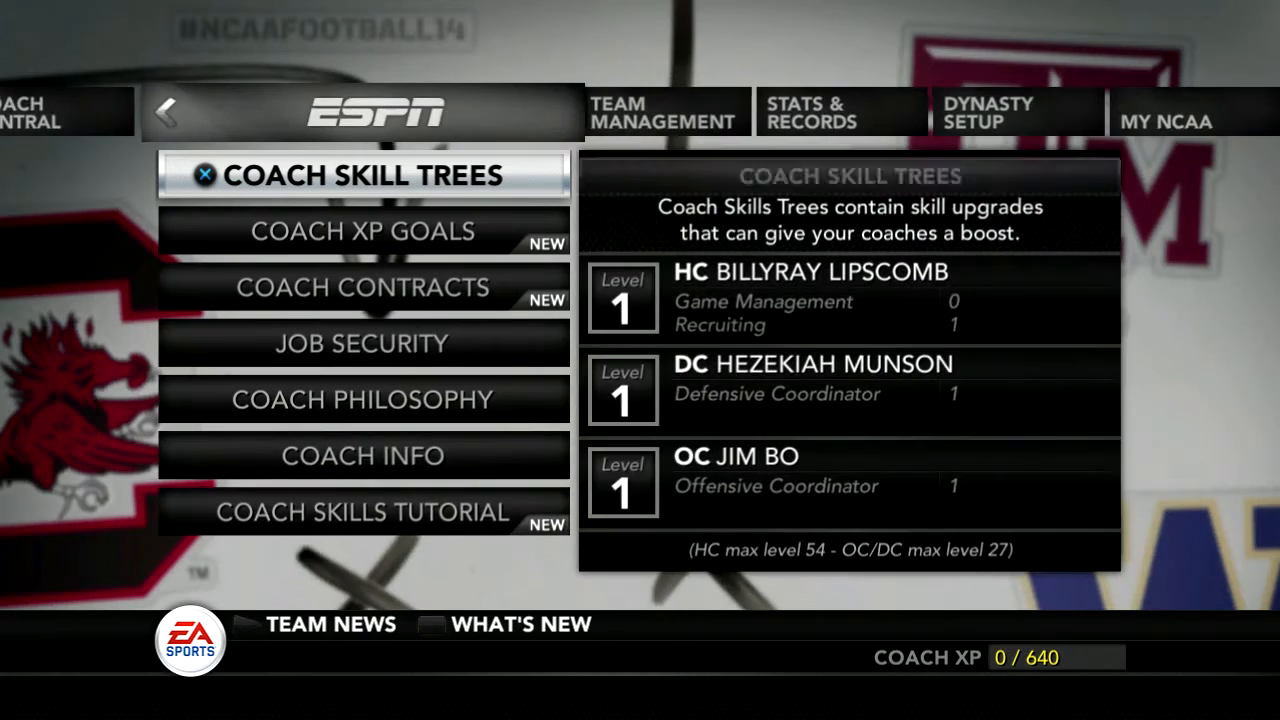
key("Down")
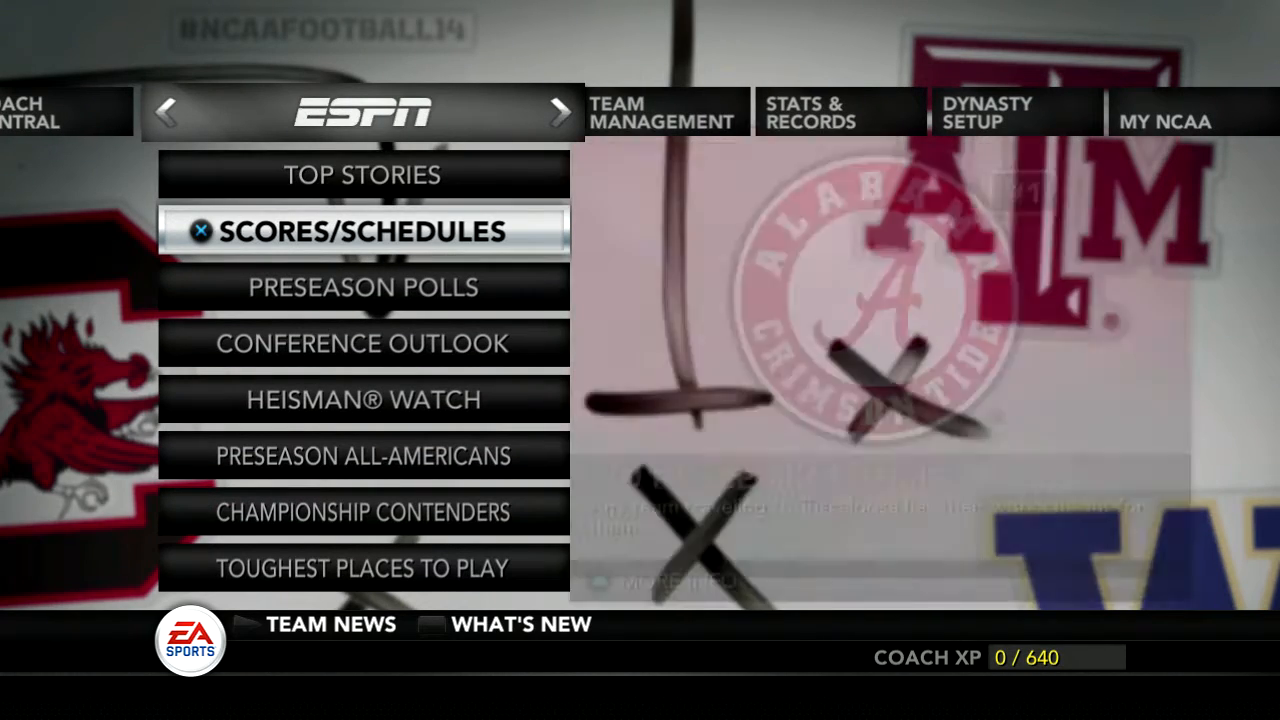
key("Return")
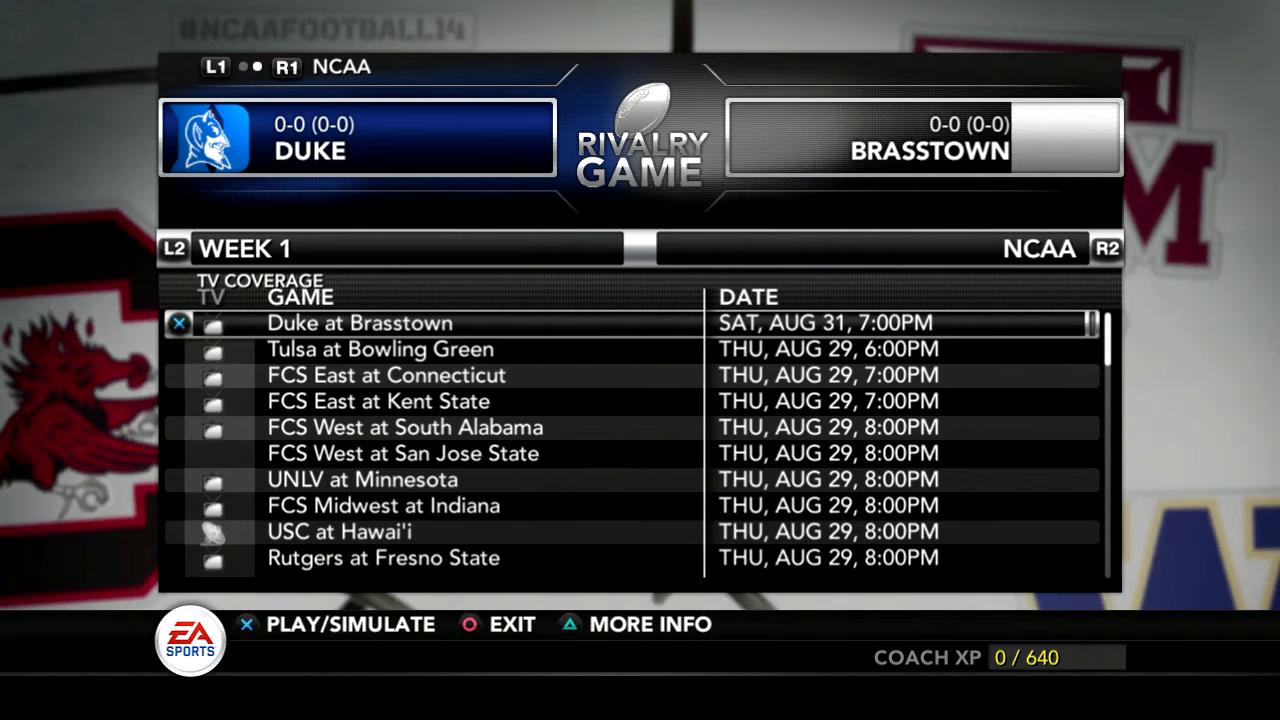
key("q")
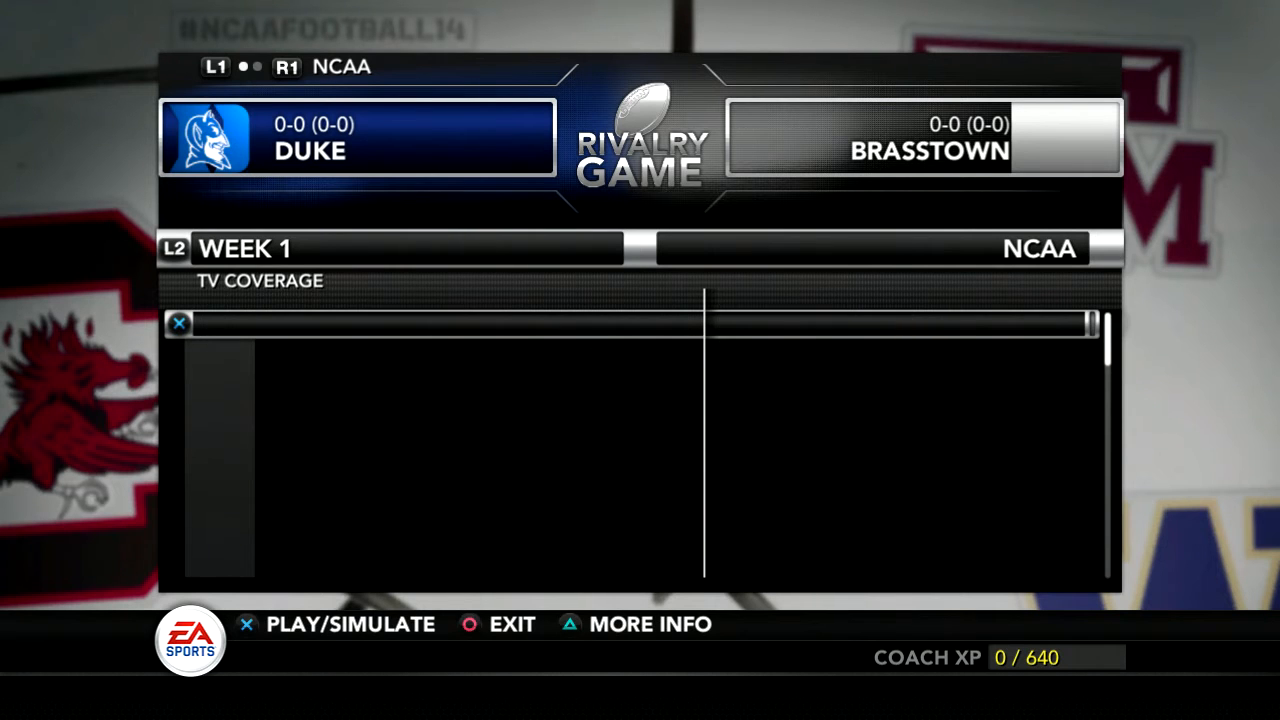
Examine each week of Brasstown's 2013 schedule to see which opponents are marked as rivalry games.
key("Down")
key("Down")
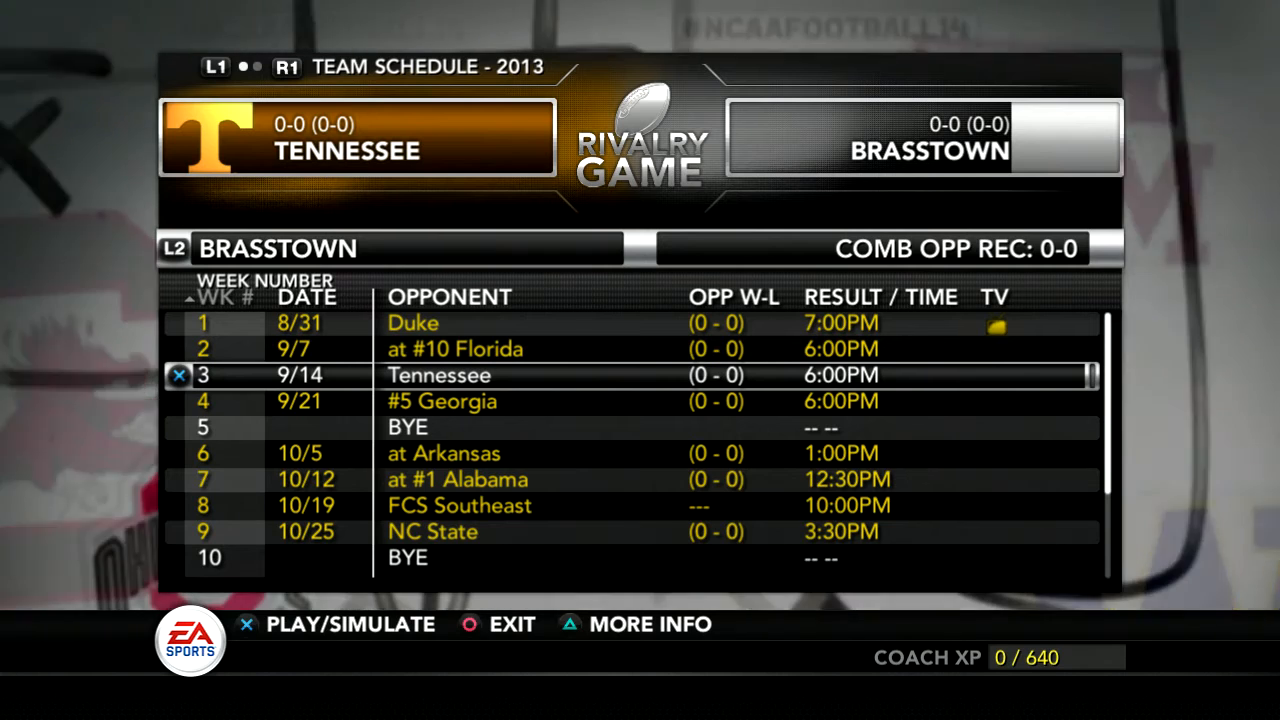
key("Down")
key("Down")
key("Down")
key("Down")
key("Down")
key("Down")
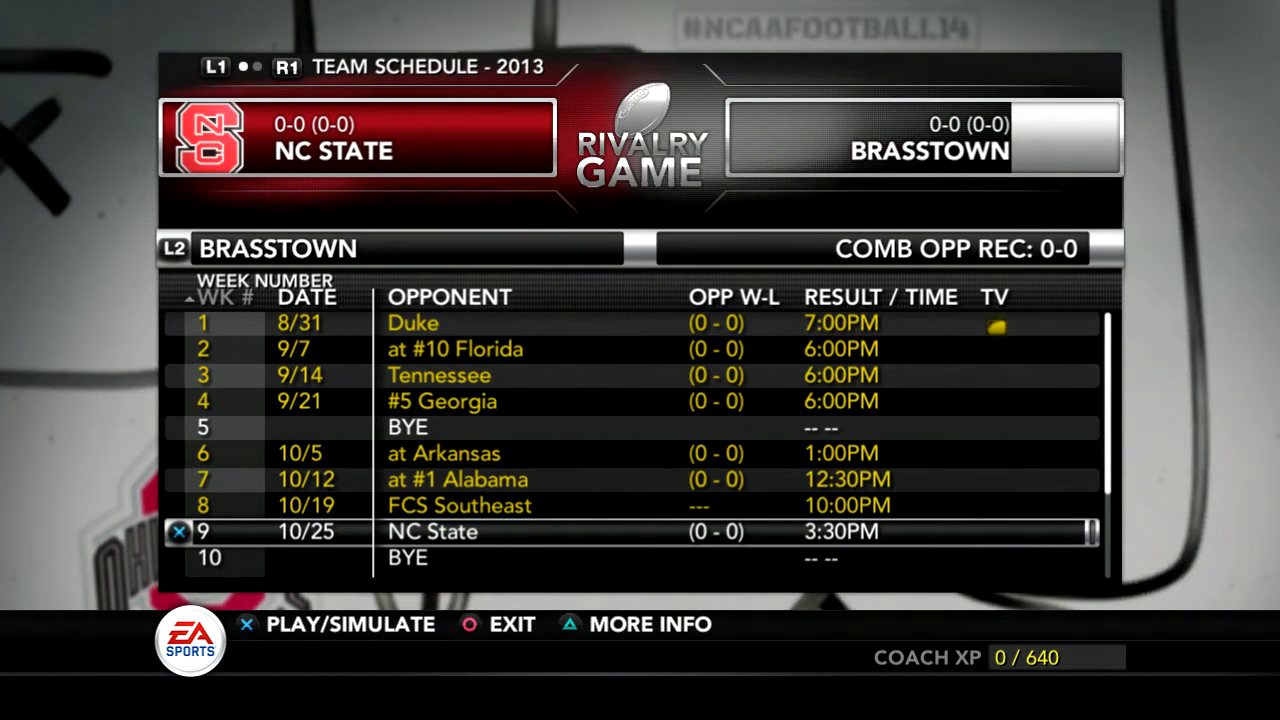
key("Up")
key("Up")
key("Up")
key("Down")
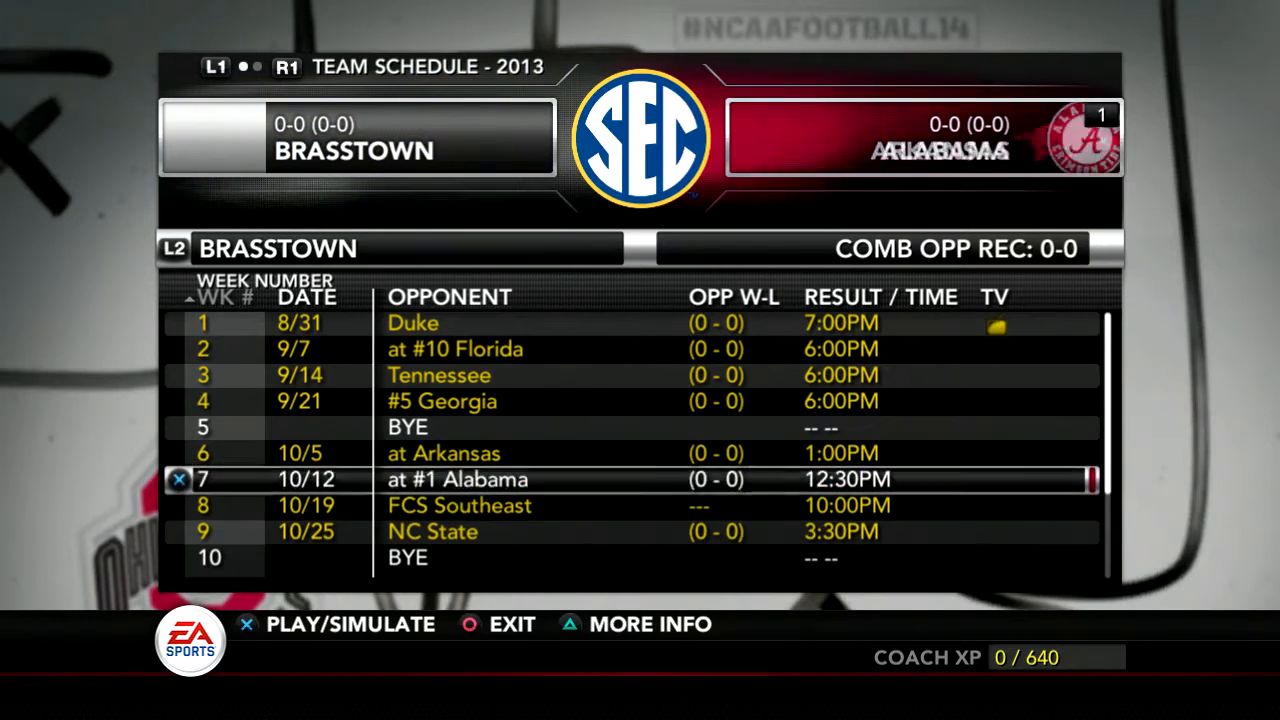
key("Down")
key("Down")
key("Down")
key("Down")
key("Down")
key("Down")
key("Down")
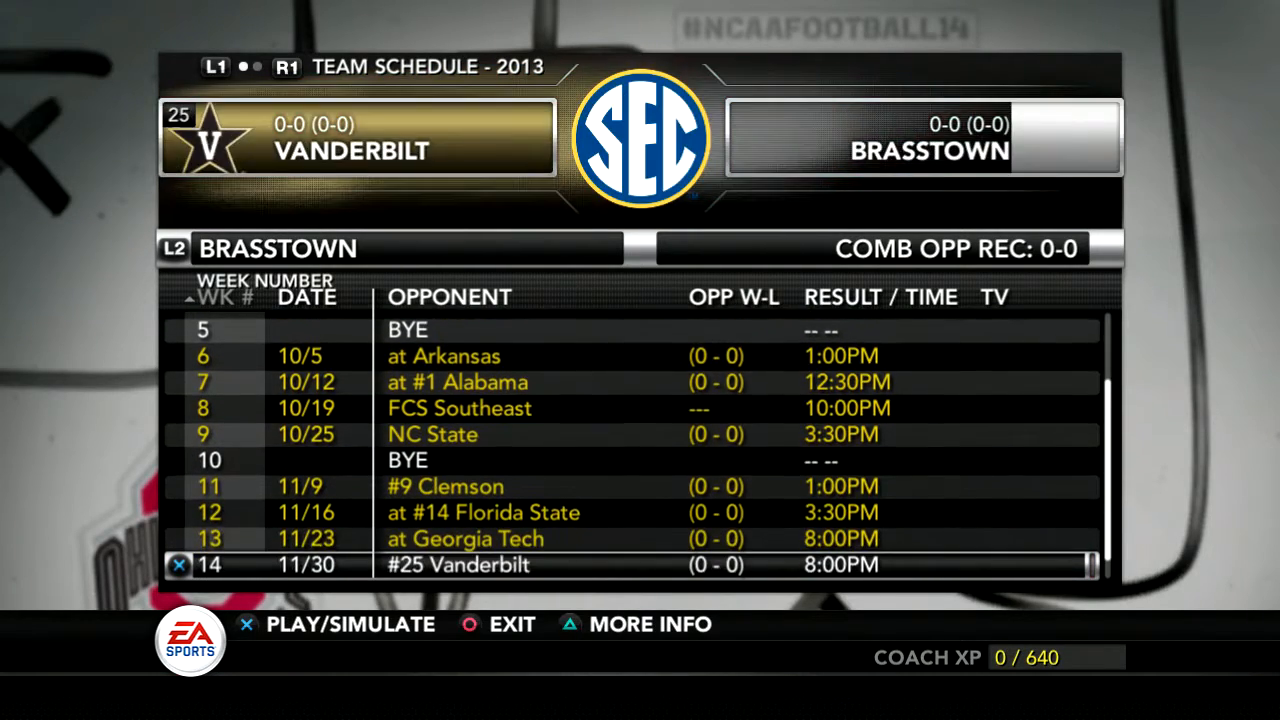
key("Down")
key("Up")
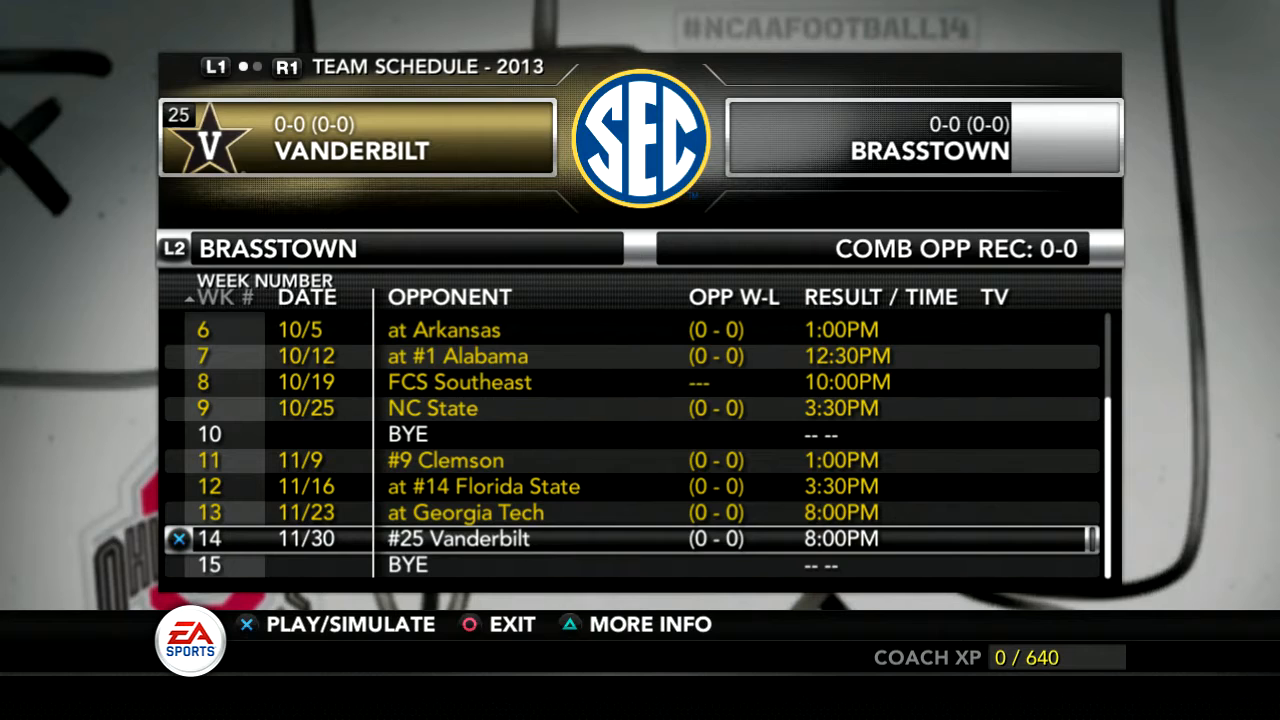
key("Down")
key("Up")
key("Up")
key("Up")
key("Up")
key("Up")
key("Up")
key("Up")
key("Up")
key("Up")
key("Up")
key("Up")
key("Up")
key("Up")
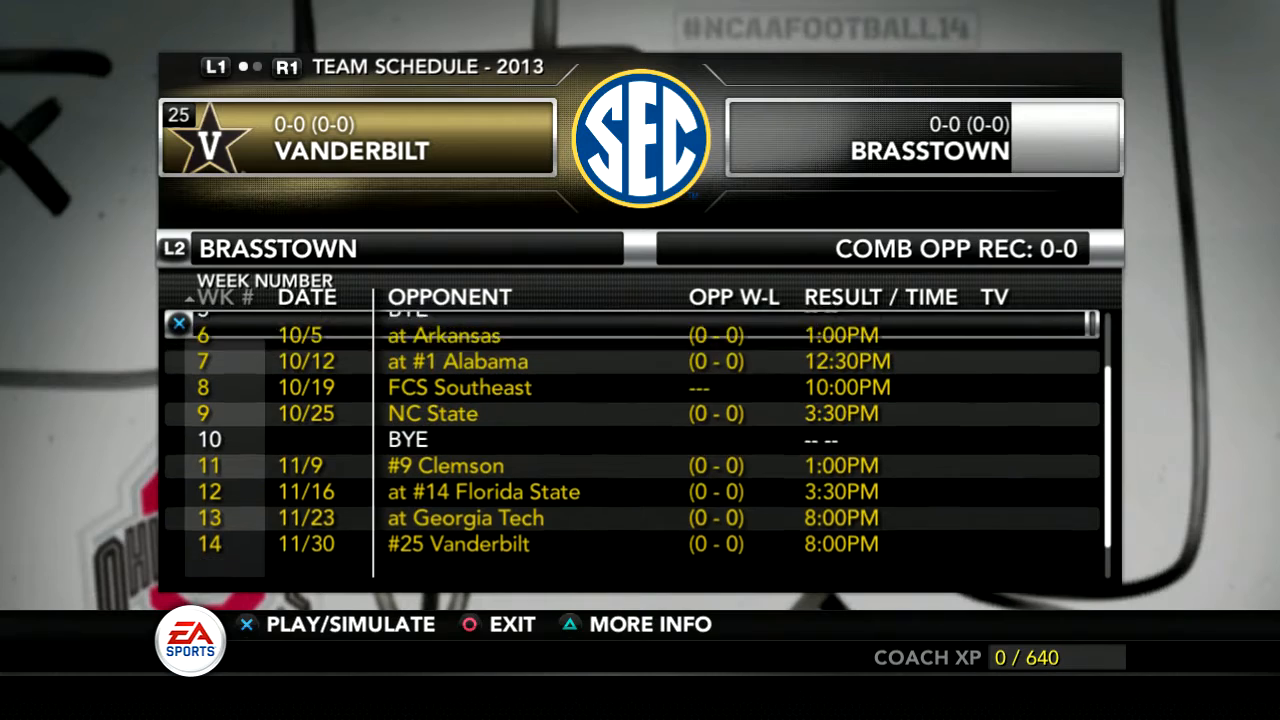
key("Up")
key("Down")
key("Down")
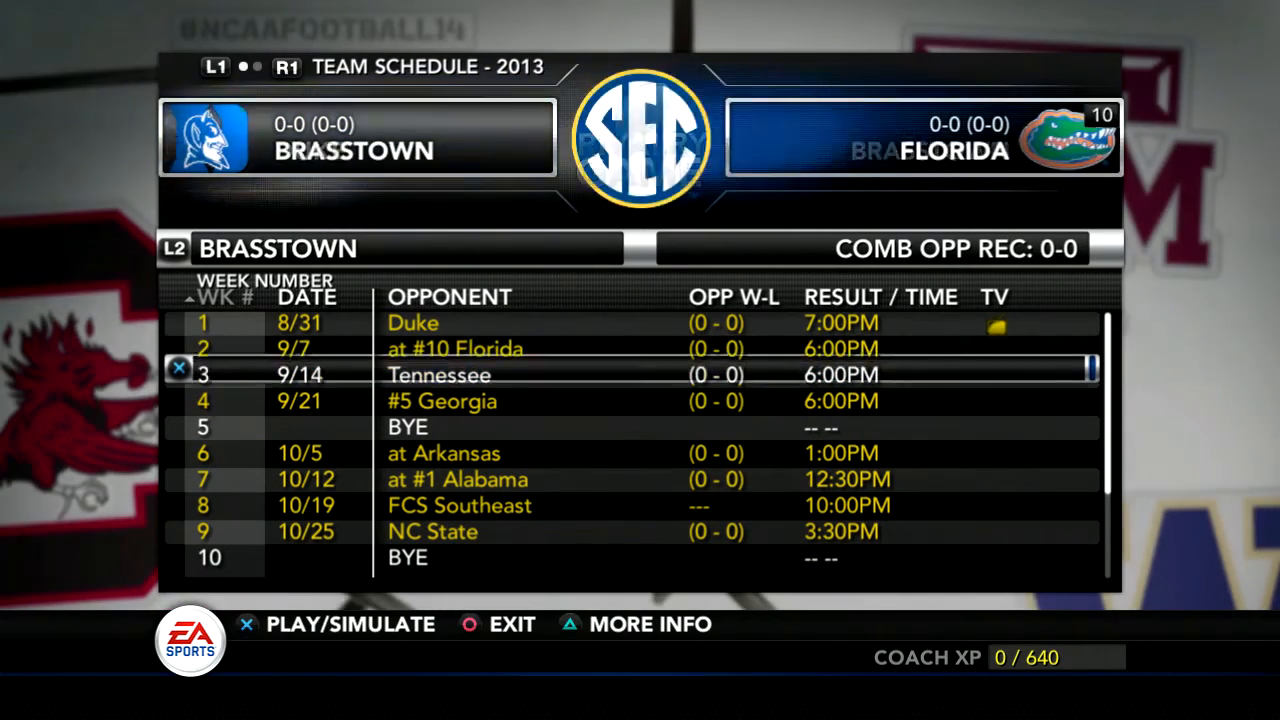
key("Down")
key("Down")
key("Down")
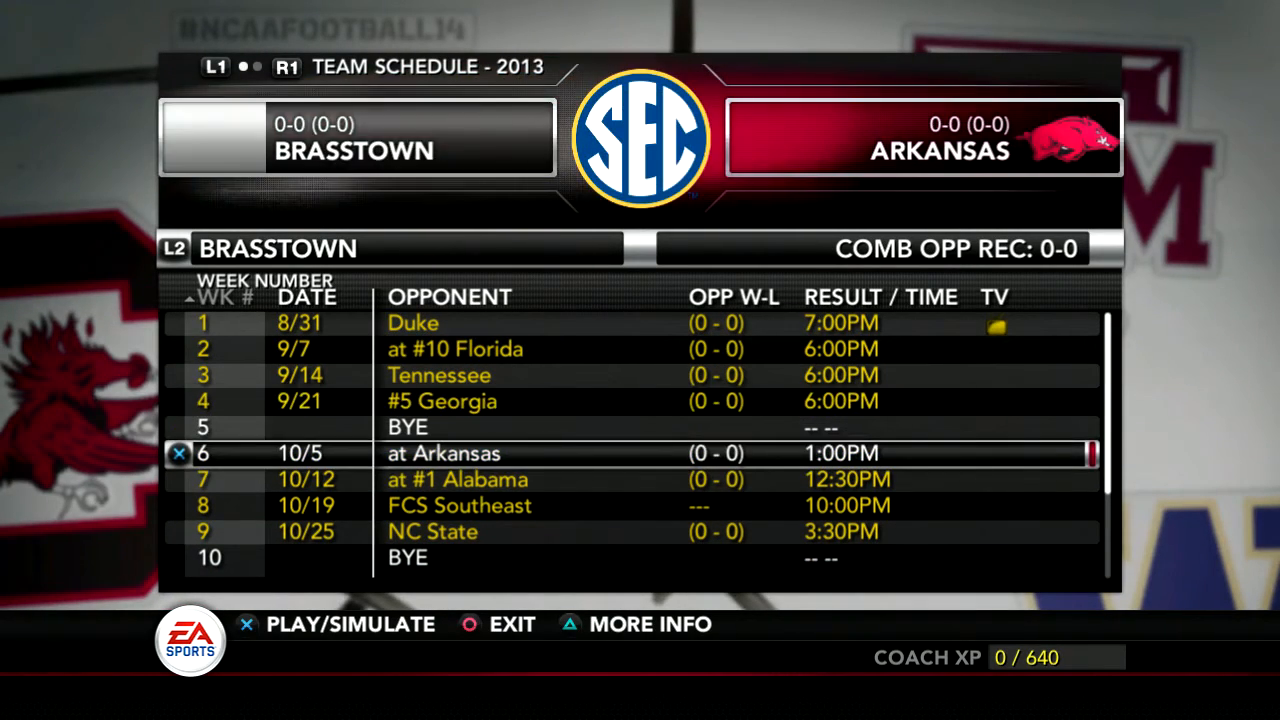
key("Down")
key("Down")
key("Down")
key("Down")
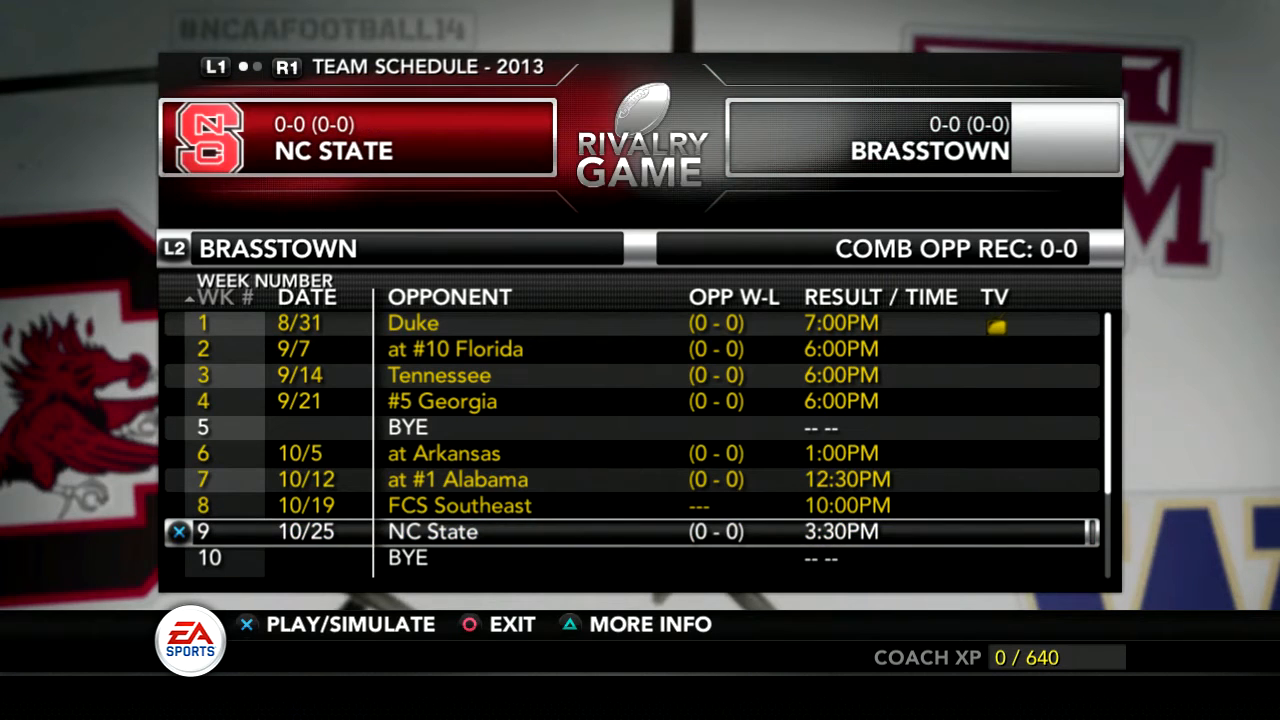
key("Down")
key("Down")
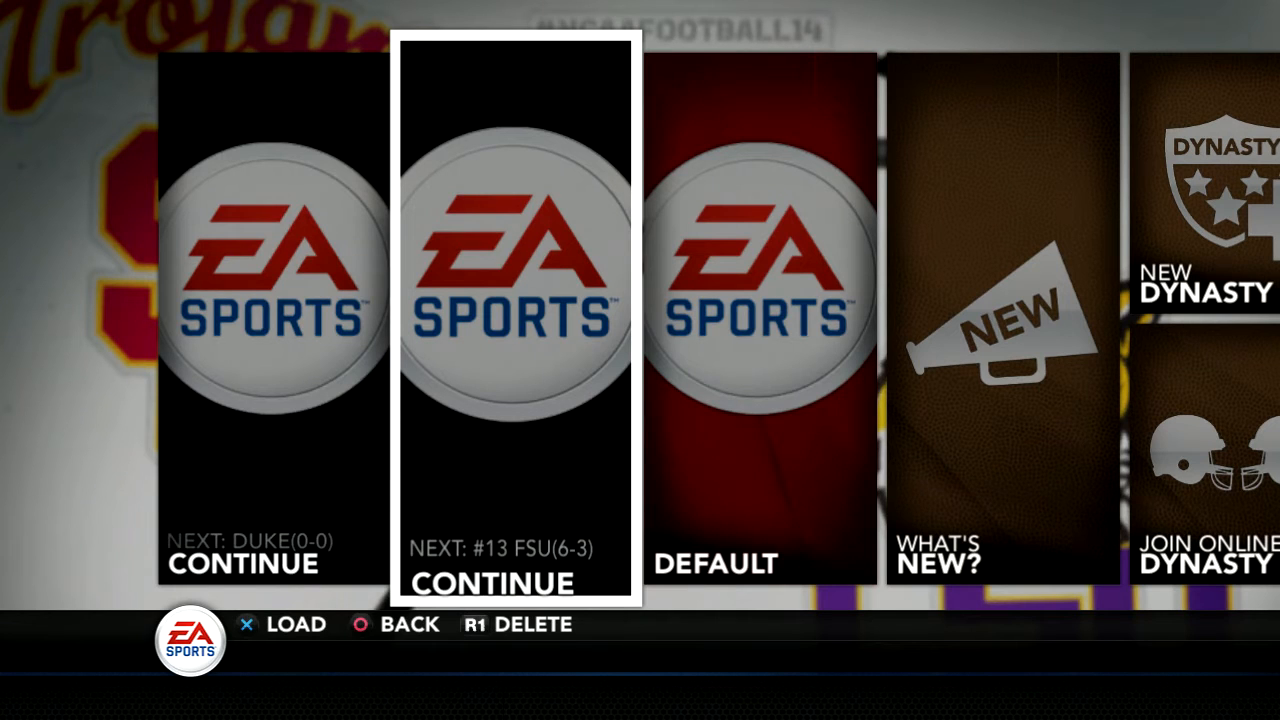
Load the saved dynasty whose next game is against #13 FSU.
key("Return")
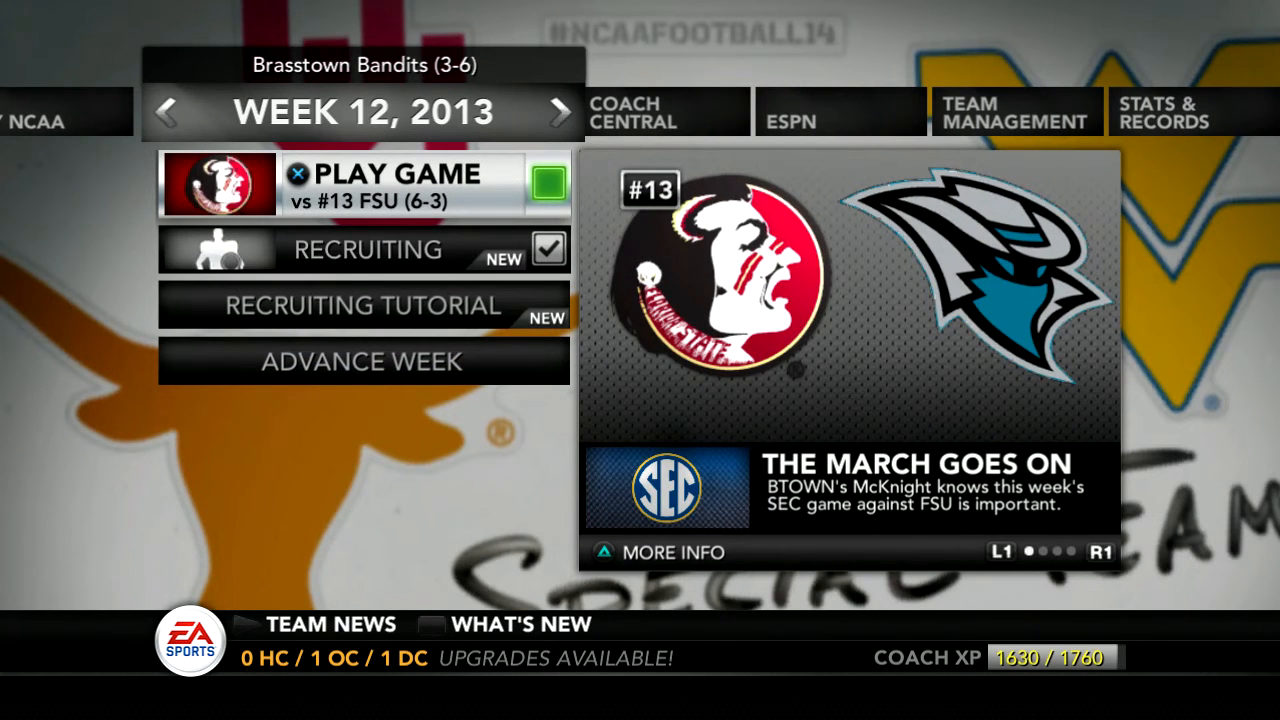
Open Scores/Schedules in the reloaded dynasty and switch from the NCAA list to Brasstown's 2013 team schedule.
key("Right")
key("Right")
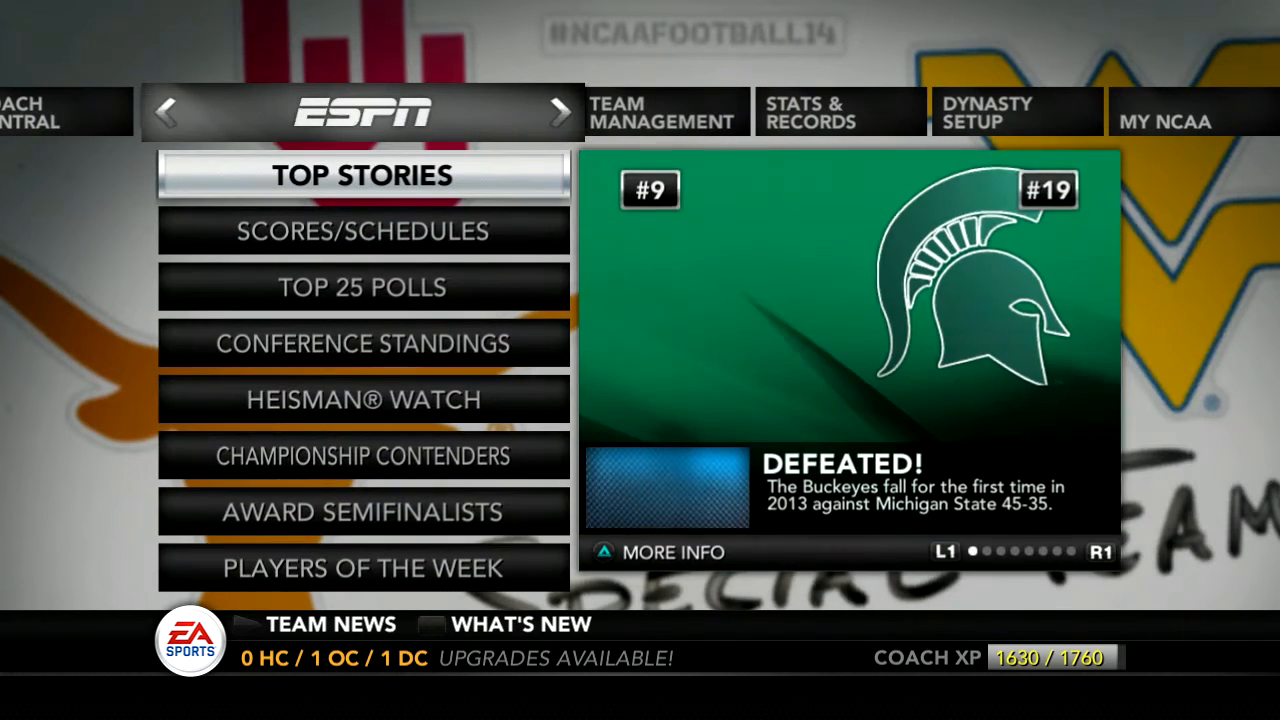
key("Down")
key("Return")
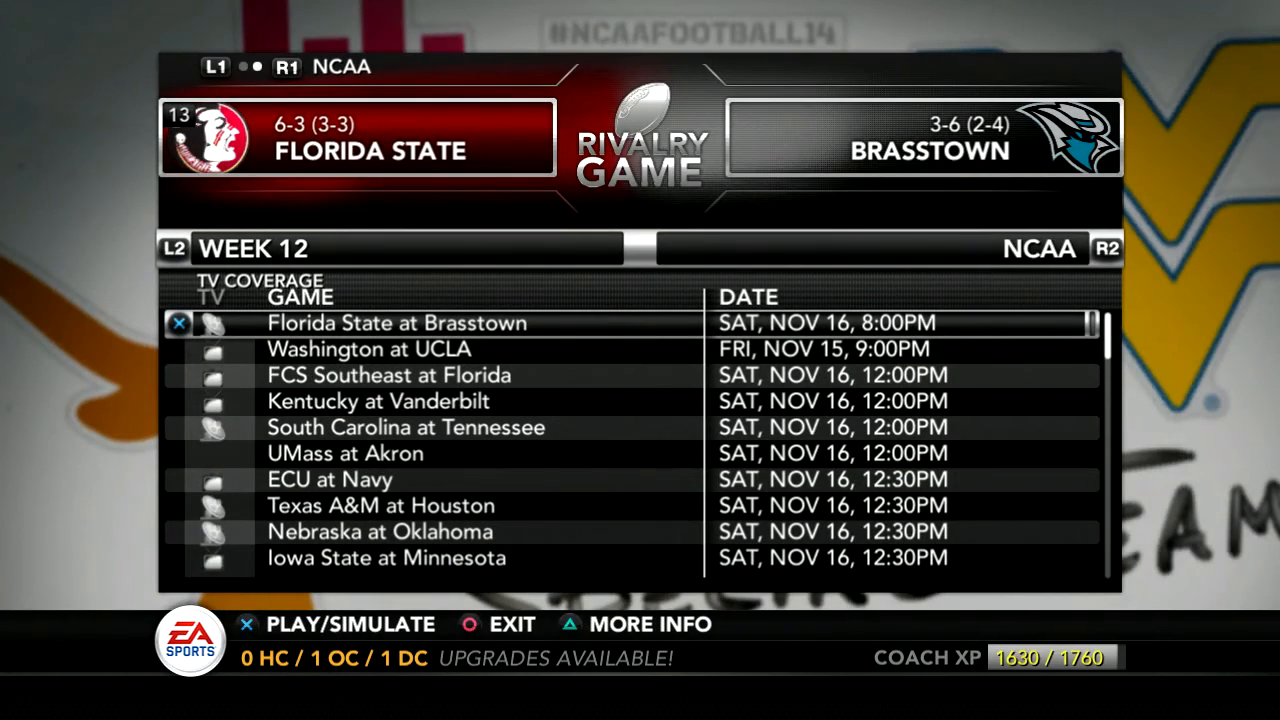
key("q")
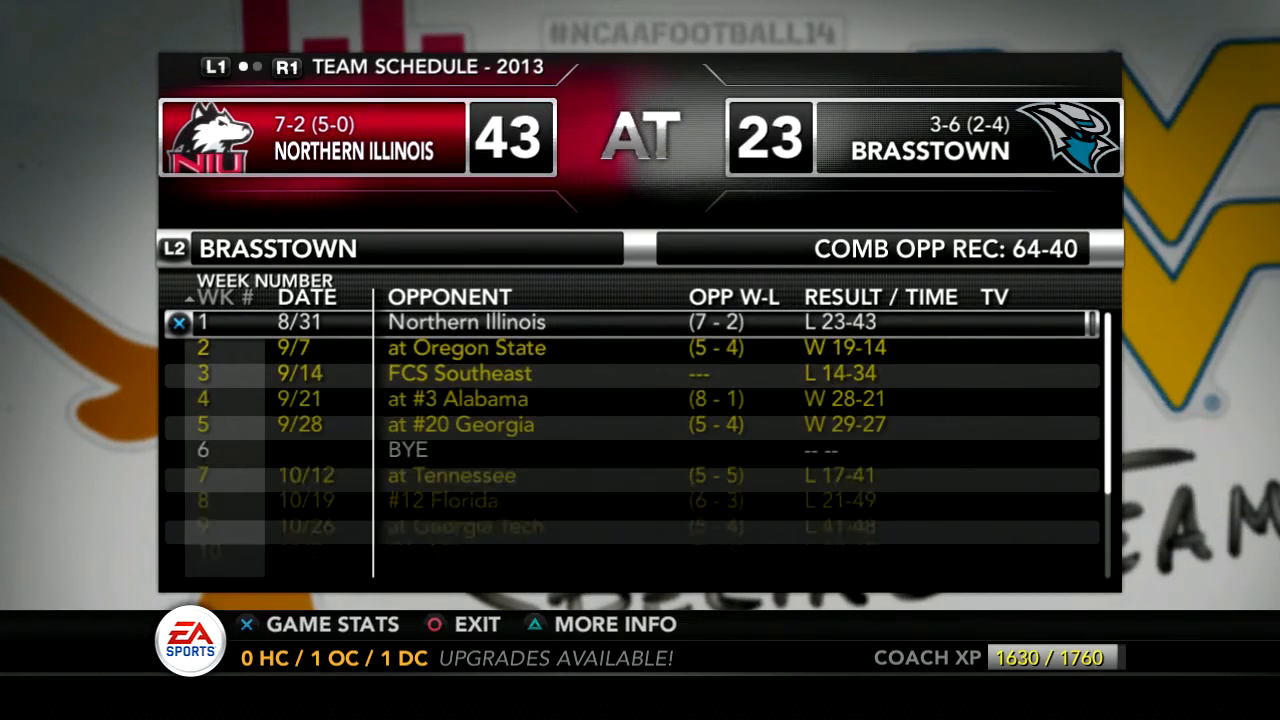
Examine Brasstown's schedule through the remaining Florida State, Clemson and Vanderbilt games to see which are marked as rivalry games.
key("Down")
key("Down")
key("Down")
key("Down")
key("Down")
key("Down")
key("Down")
key("Down")
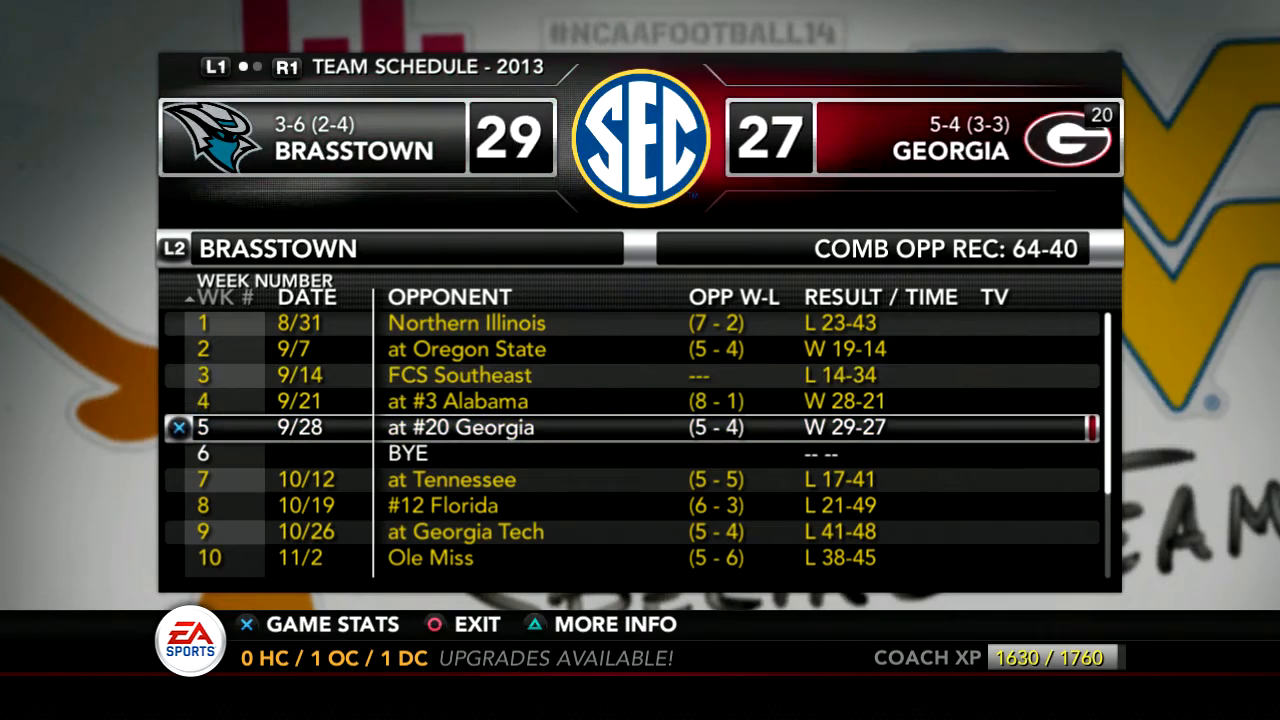
key("Down")
key("Down")
key("Down")
key("Down")
key("Down")
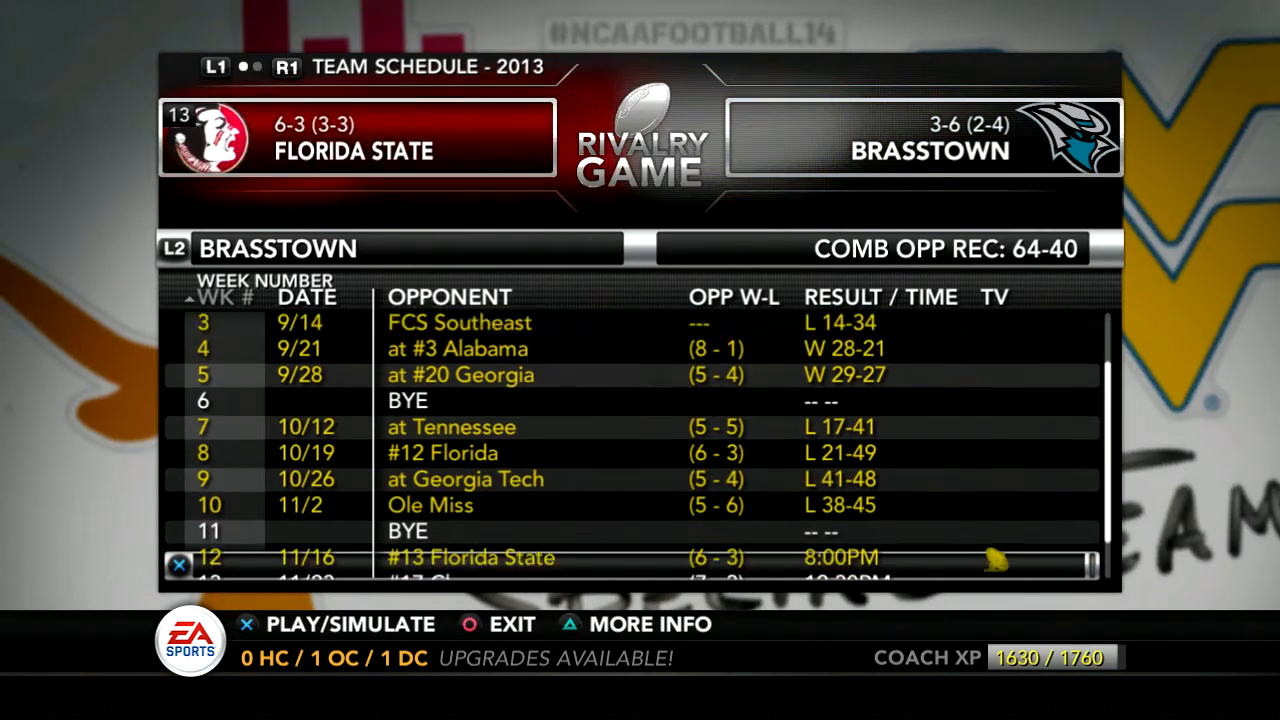
key("Up")
key("Up")
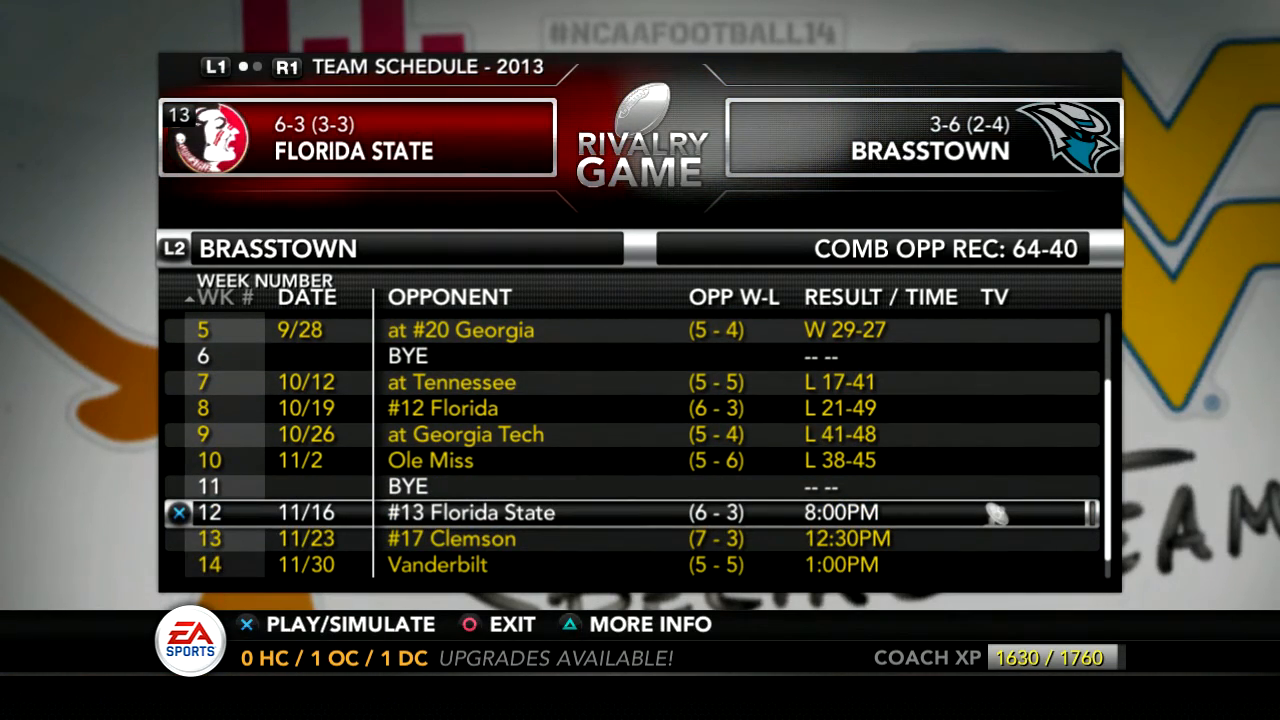
key("Down")
key("Down")
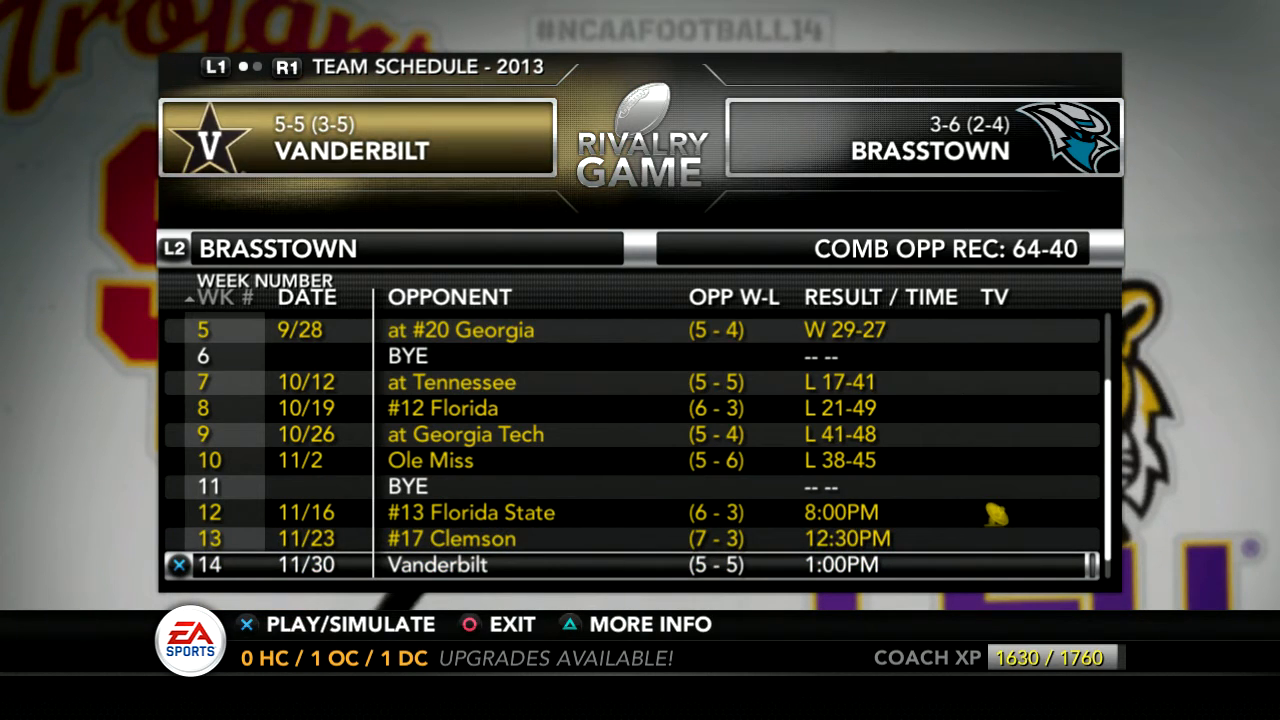
key("Down")
key("Up")
key("Up")
key("Up")
key("Up")
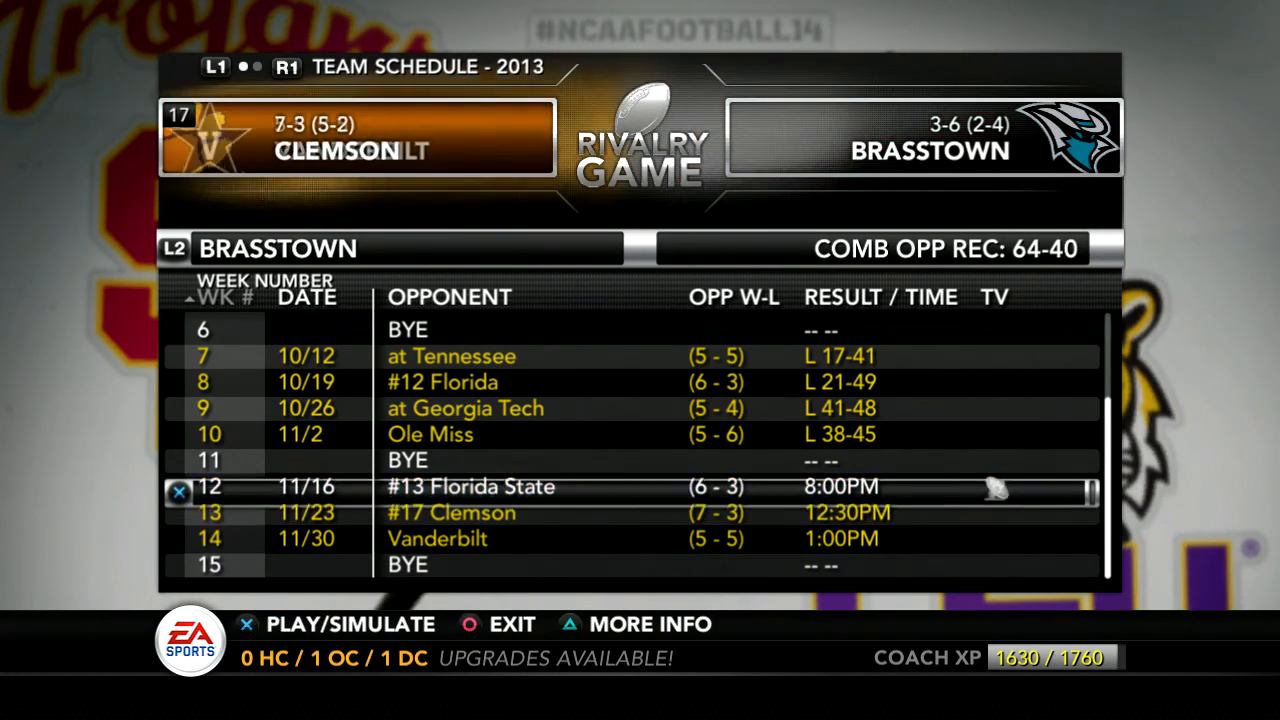
Recheck the matchups between the week 6 bye and the week 12 Florida State game, and close the schedule.
key("Up")
key("Up")
key("Up")
key("Up")
key("Up")
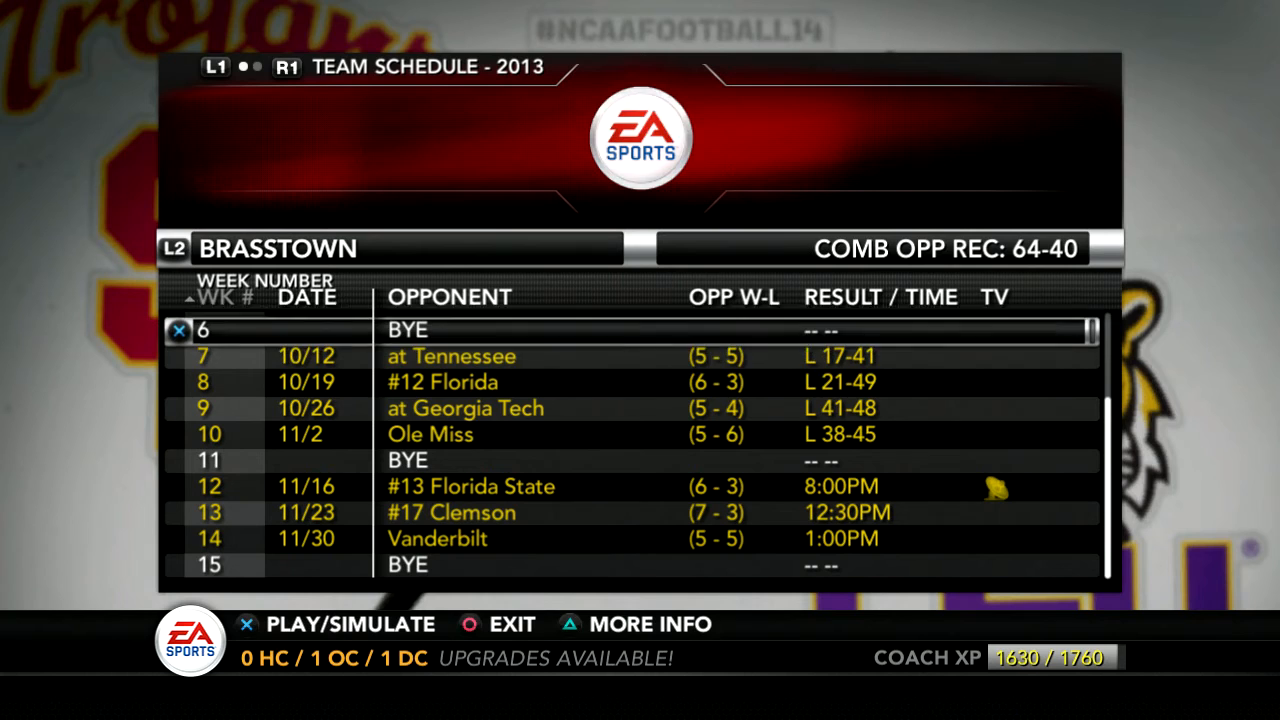
key("Down")
key("Down")
key("Down")
key("Down")
key("Down")
key("Down")
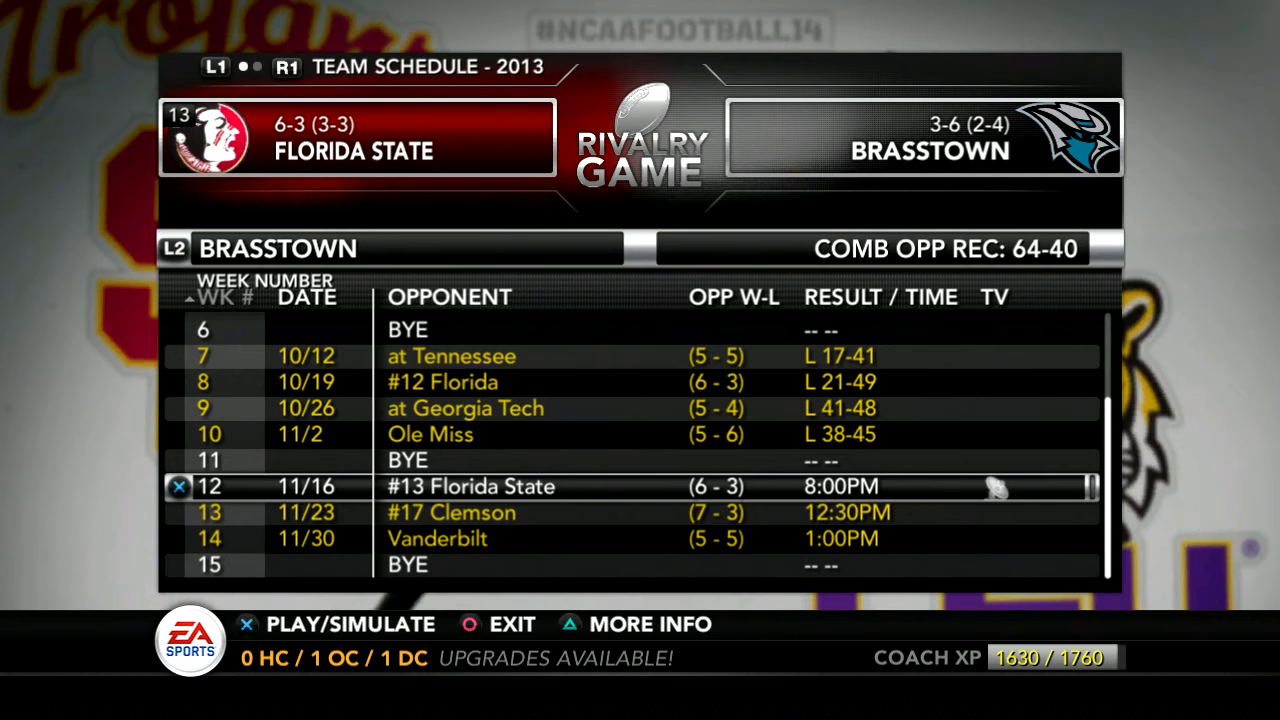
key("Escape")
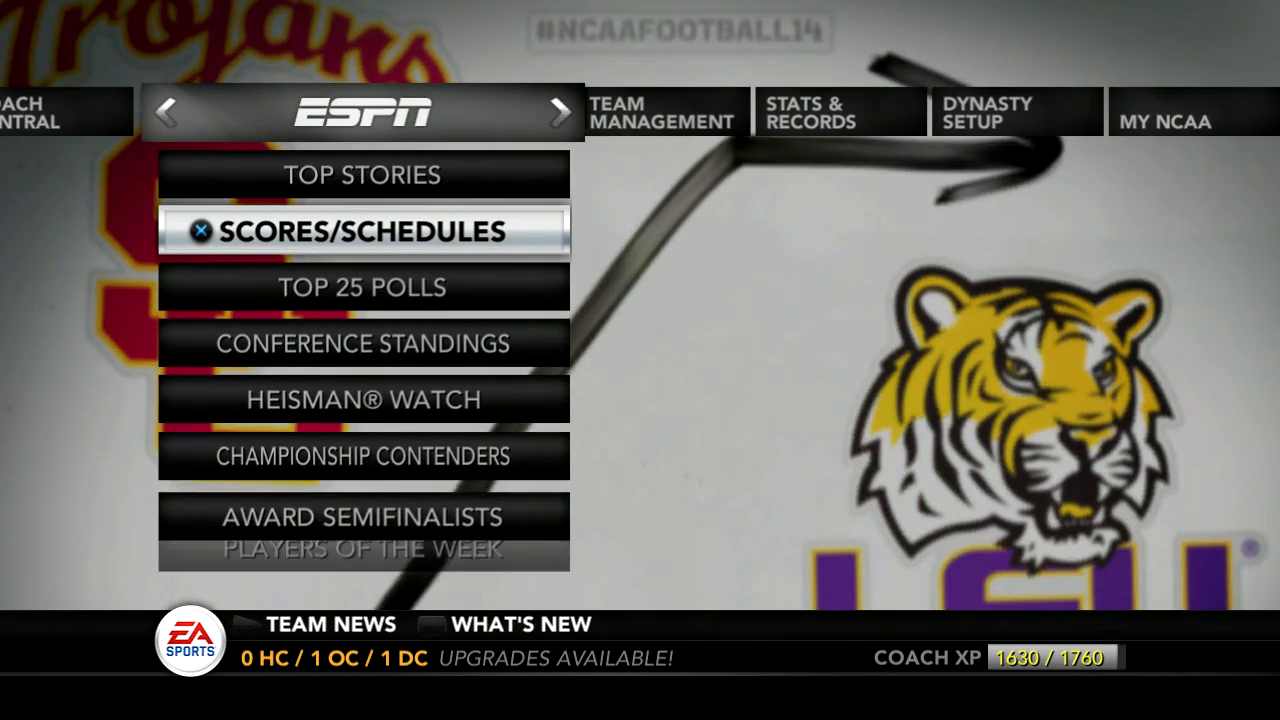
Reopen Brasstown's 2013 team schedule and check the rivalry marking on the Florida State and Clemson games.
key("Return")
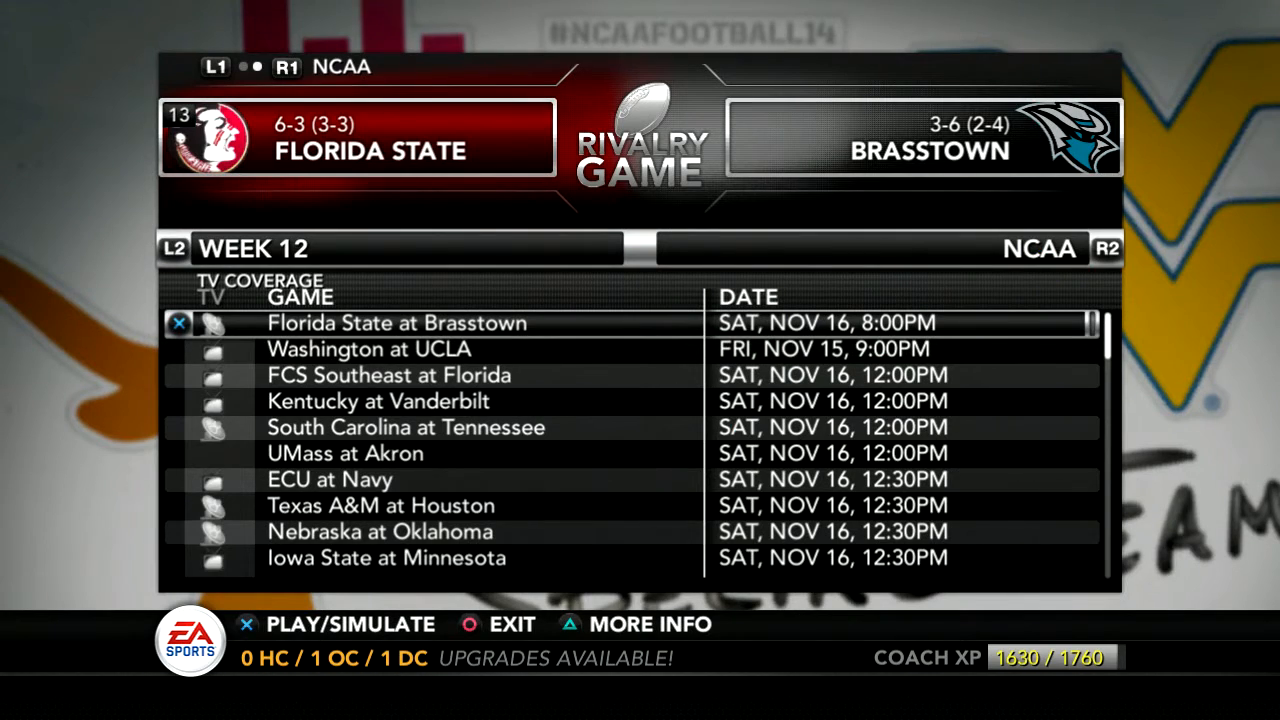
key("Page_Up")
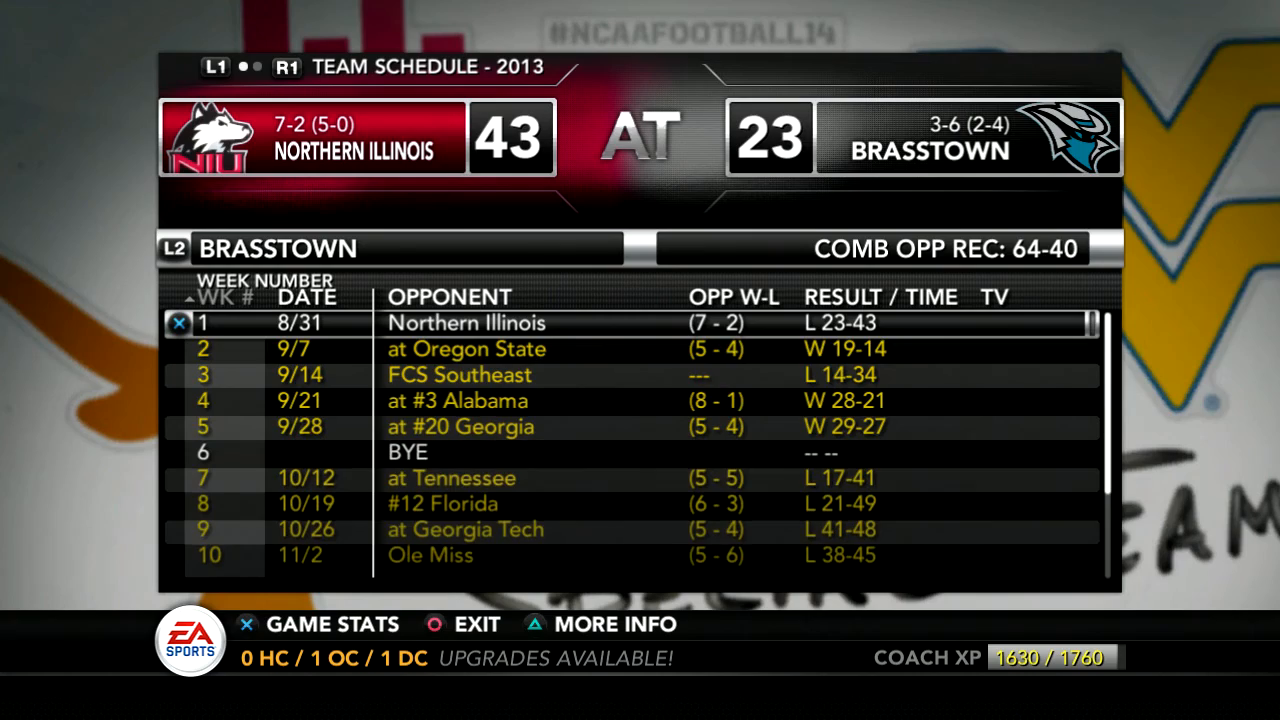
key("Down")
key("Down")
key("Down")
key("Down")
key("Down")
key("Down")
key("Down")
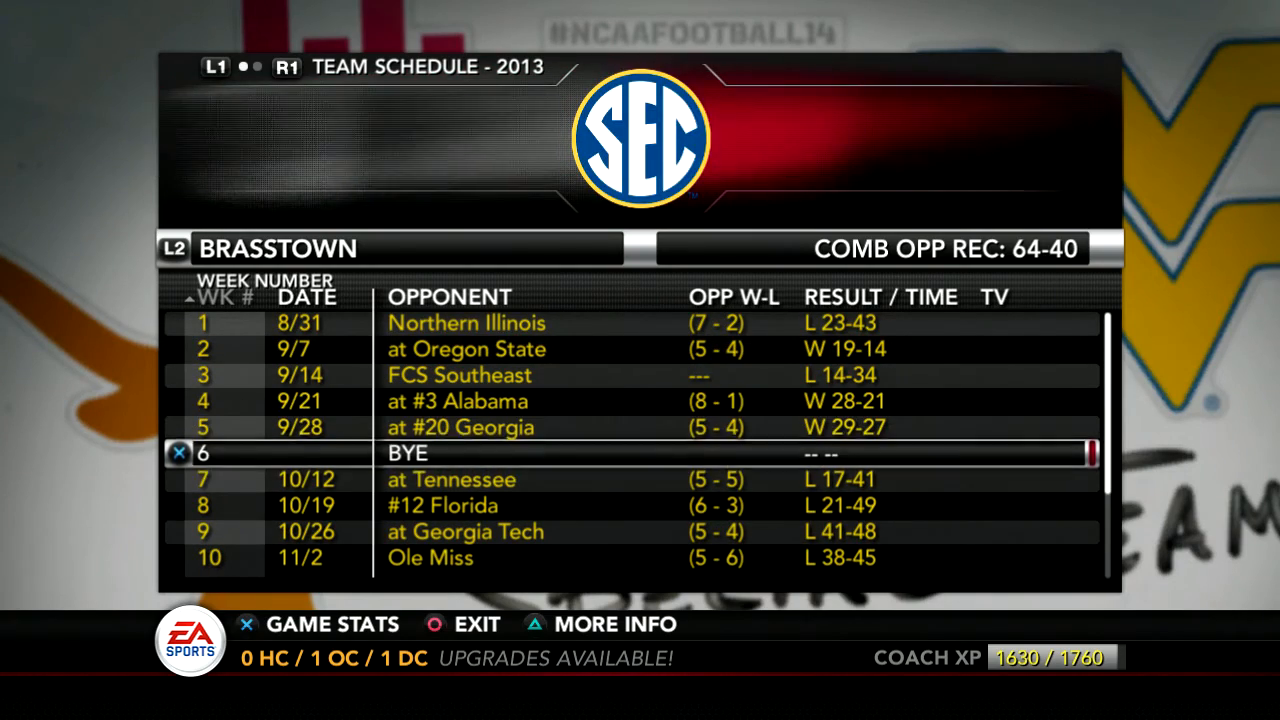
key("Down")
key("Down")
key("Down")
key("Down")
key("Down")
key("Down")
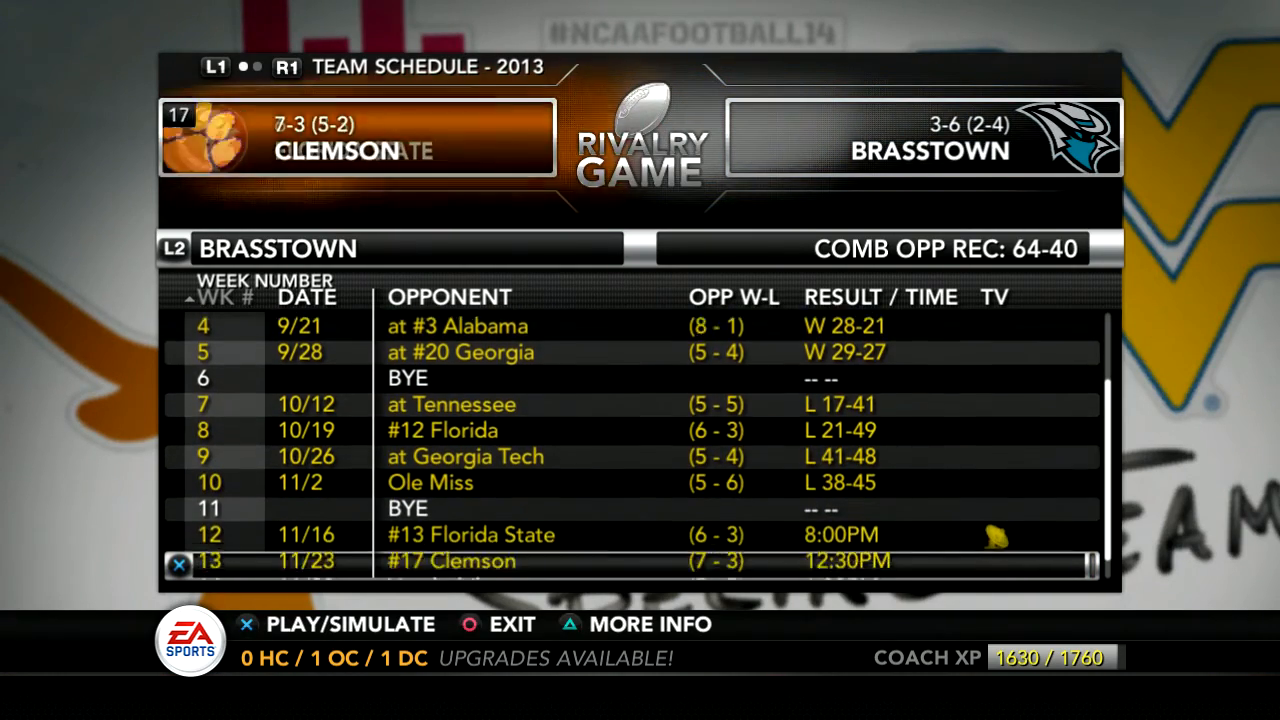
key("Up")
key("Up")
View the week 12 NCAA game list, return to Brasstown's schedule and compare its Clemson and Florida State matchups again.
key("Page_Down")
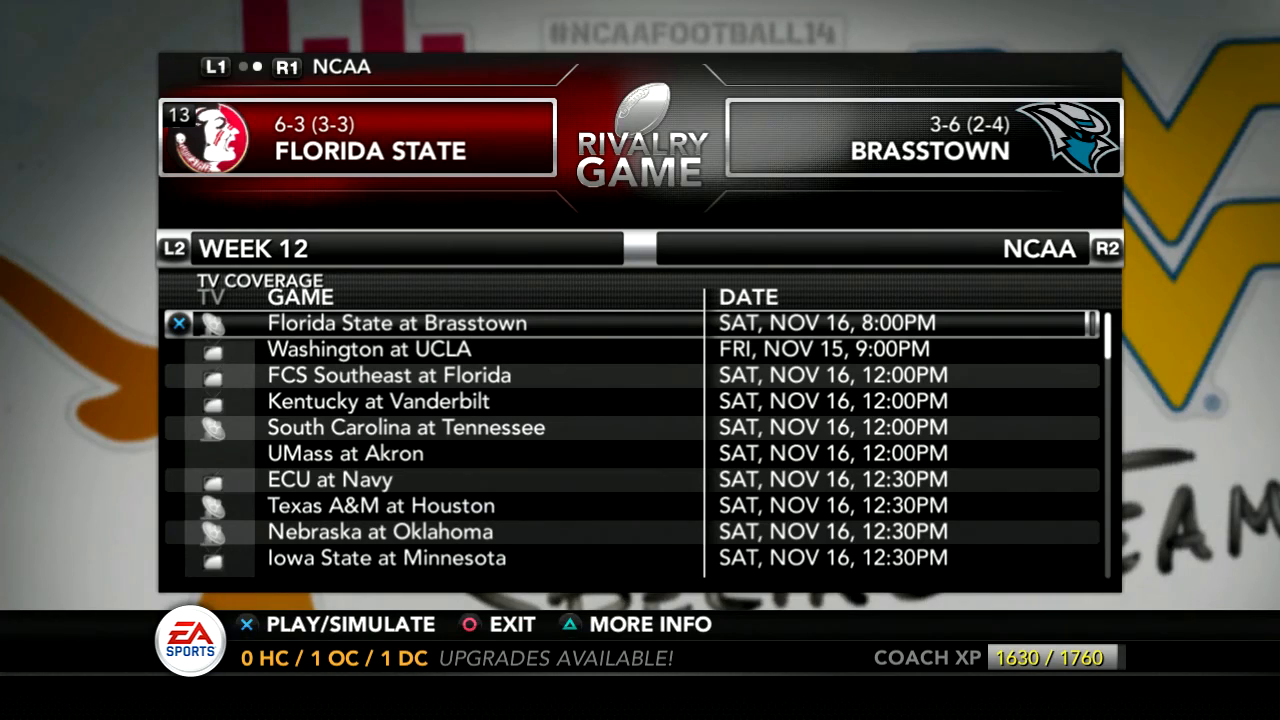
key("Page_Up")
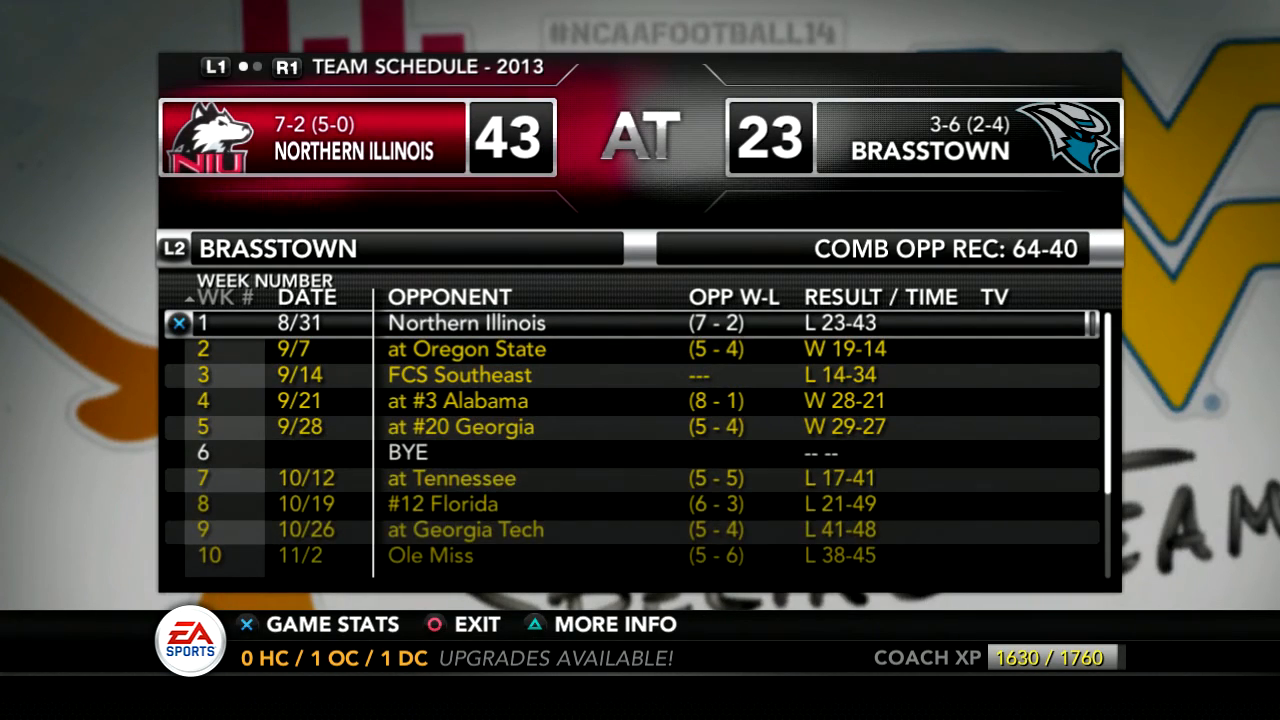
key("Down")
key("Down")
key("Down")
key("Down")
key("Down")
key("Down")
key("Down")
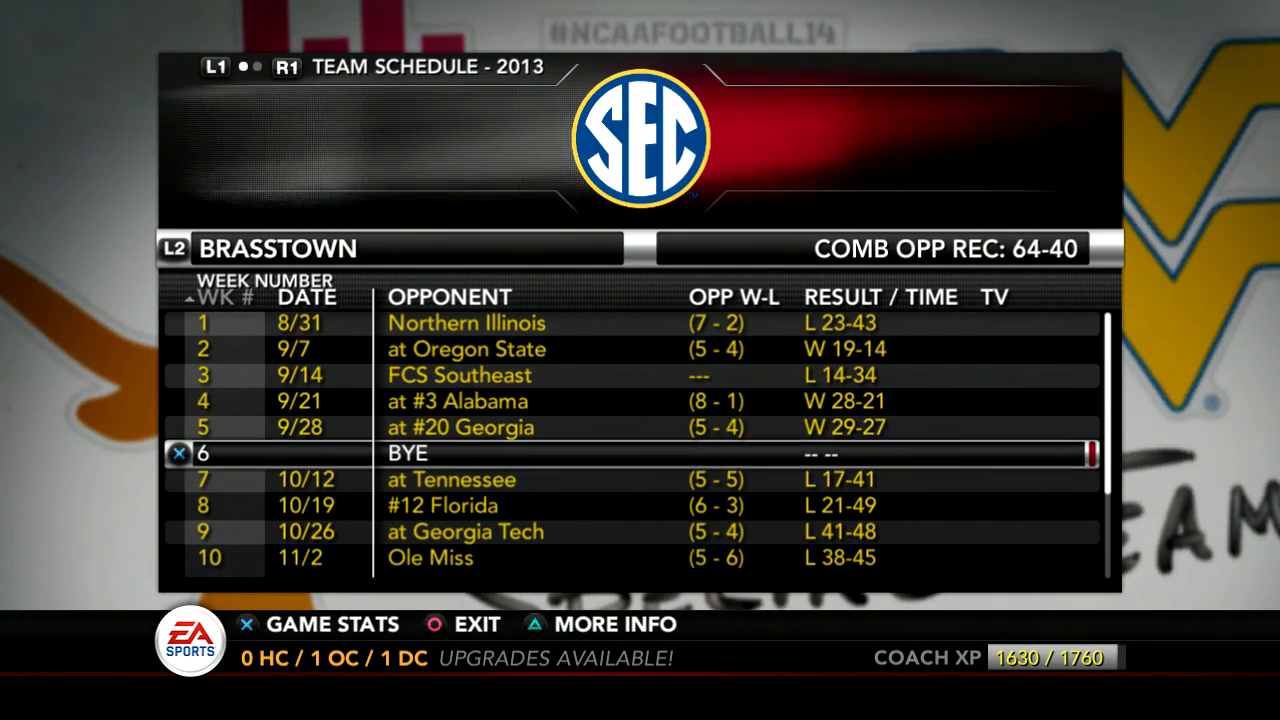
key("Down")
key("Down")
key("Down")
key("Down")
key("Down")
key("Down")
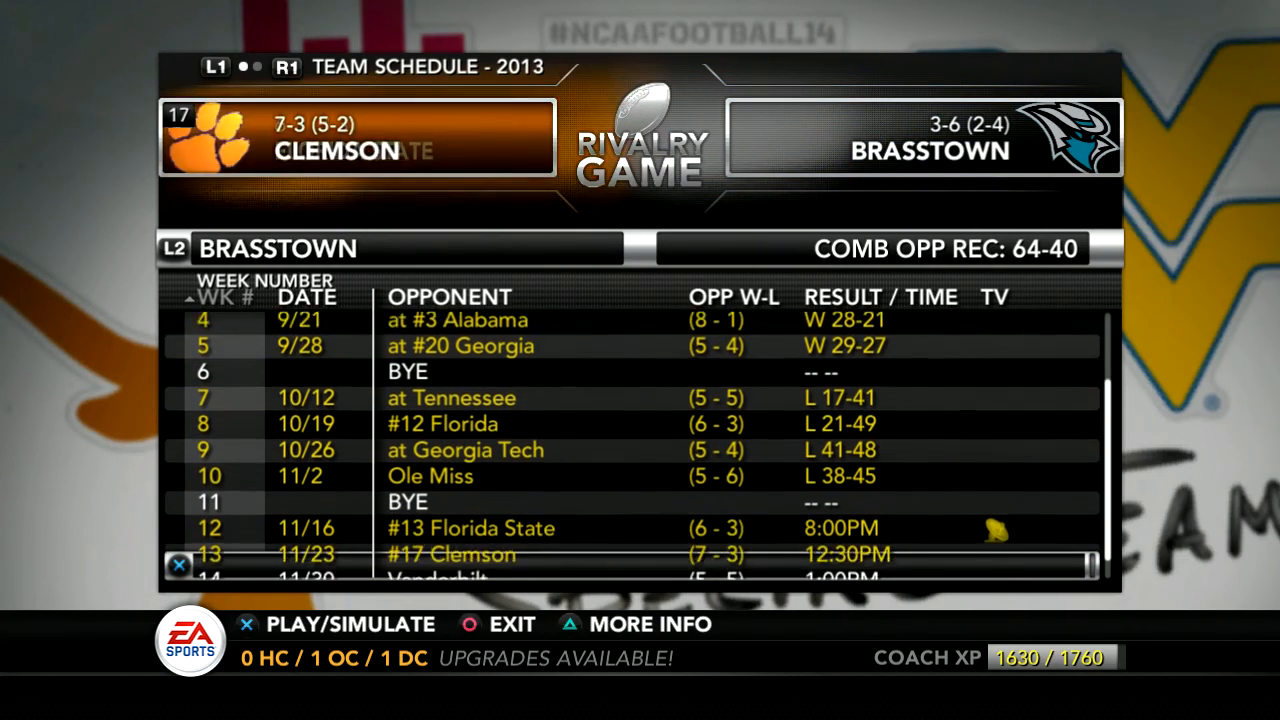
key("Up")
key("Up")
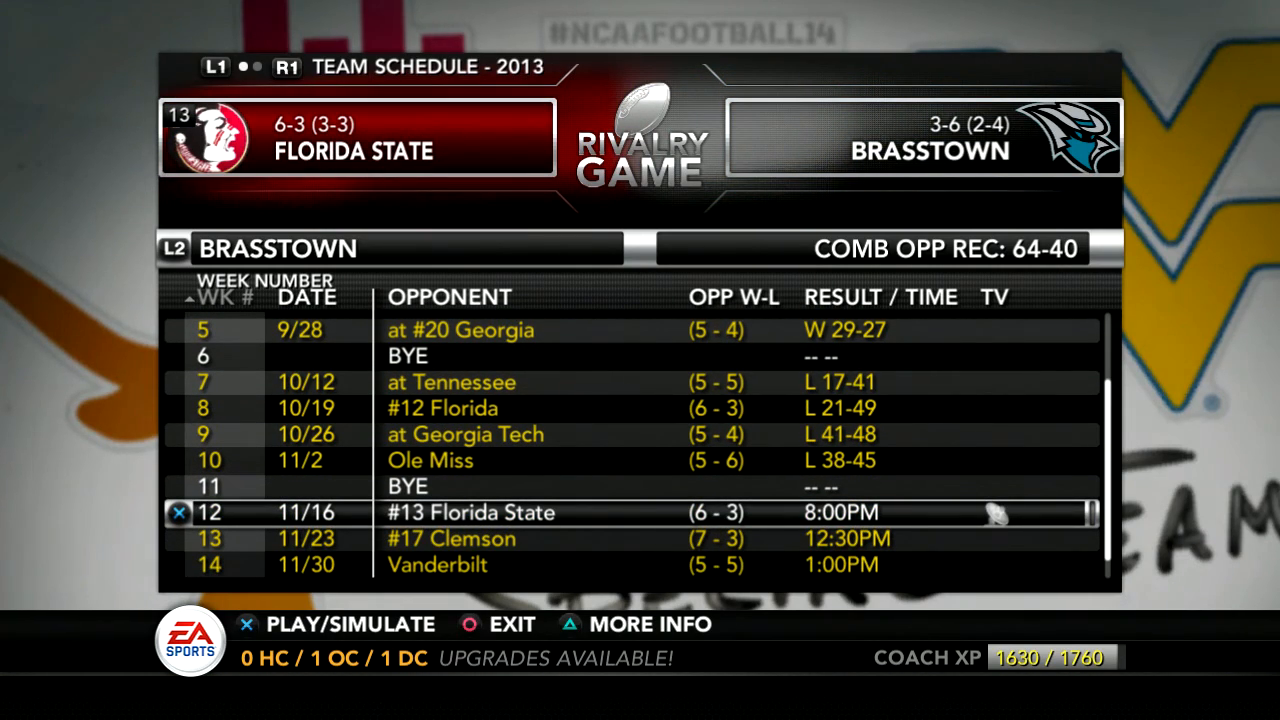